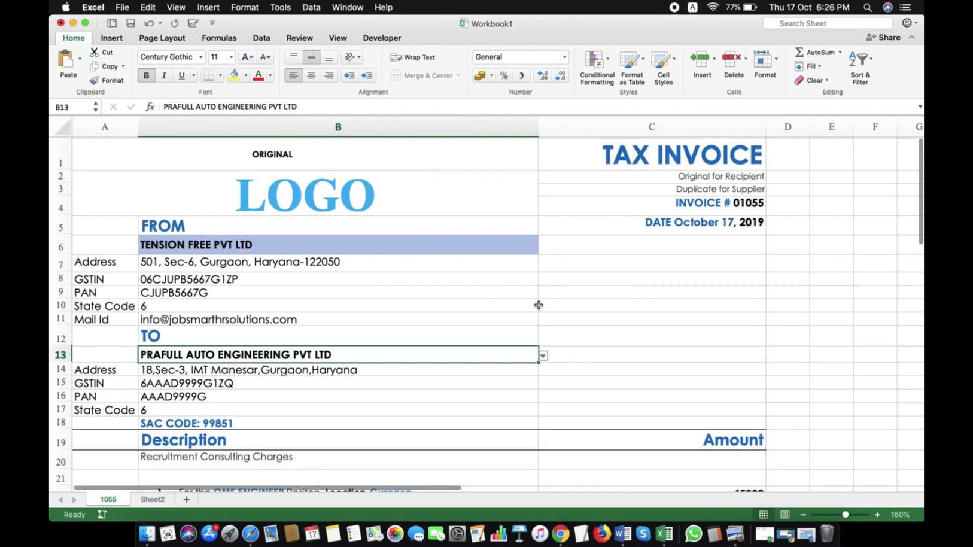
Examine the invoice header: the logo area, TAX INVOICE title, copy labels, invoice number and date
{"action": "scroll", "coordinate": [538, 306], "scroll_direction": "down", "scroll_amount": 6}
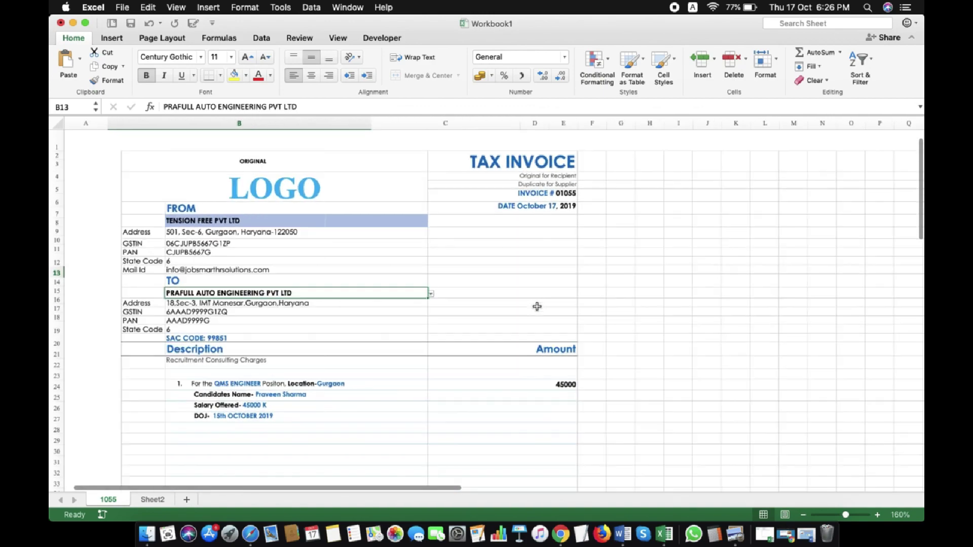
{"action": "scroll", "coordinate": [457, 302], "scroll_direction": "down", "scroll_amount": 4}
{"action": "scroll", "coordinate": [457, 302], "scroll_direction": "up", "scroll_amount": 4}
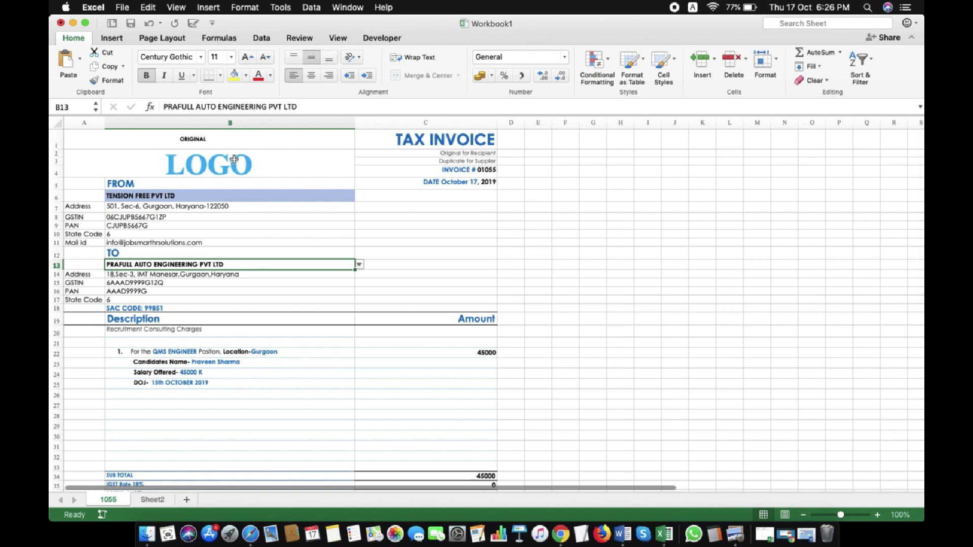
{"action": "left_click", "coordinate": [233, 164]}
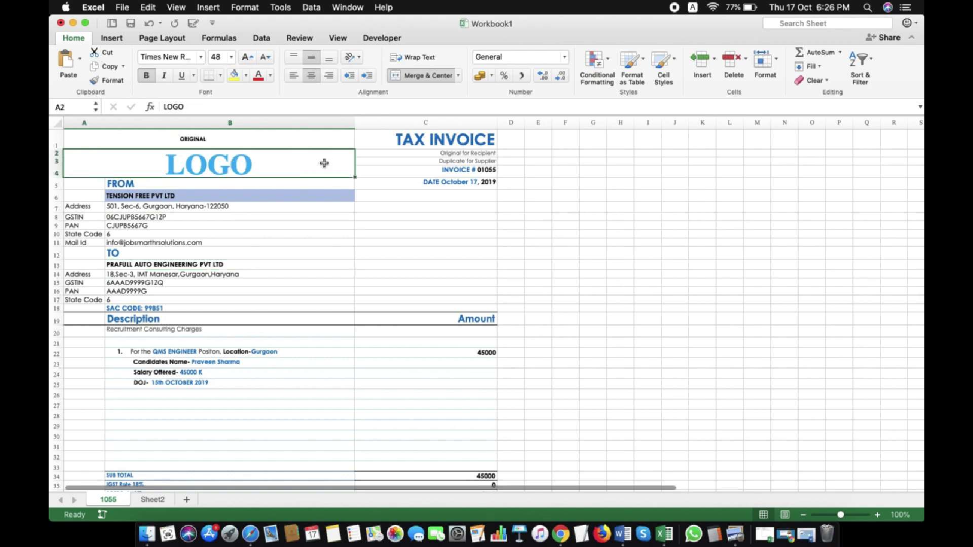
{"action": "left_click", "coordinate": [391, 143]}
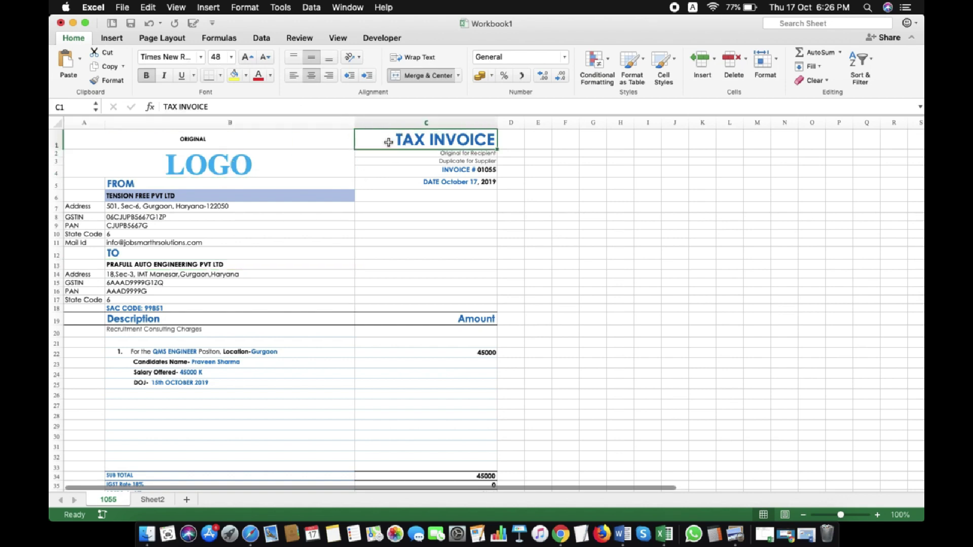
{"action": "left_click", "coordinate": [419, 154]}
{"action": "left_click", "coordinate": [414, 170]}
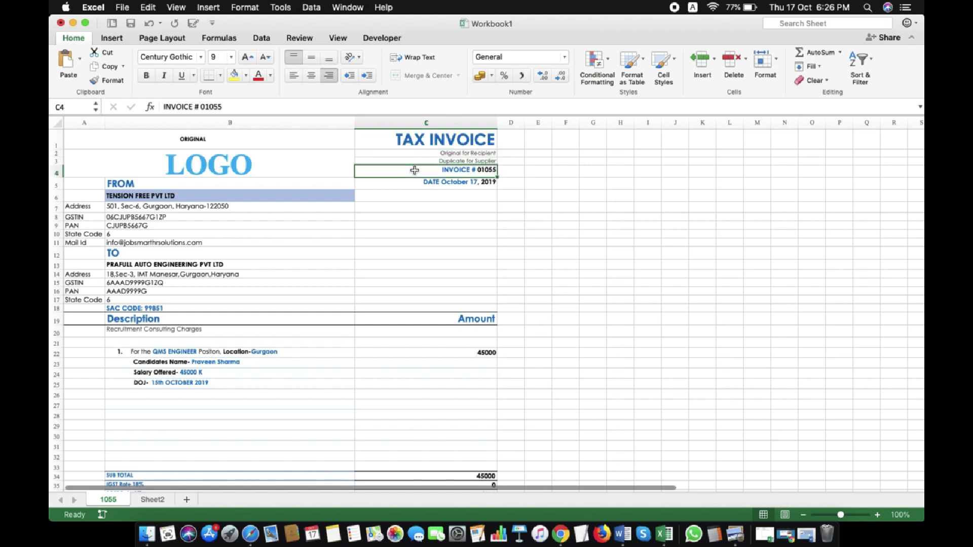
{"action": "left_click", "coordinate": [413, 183]}
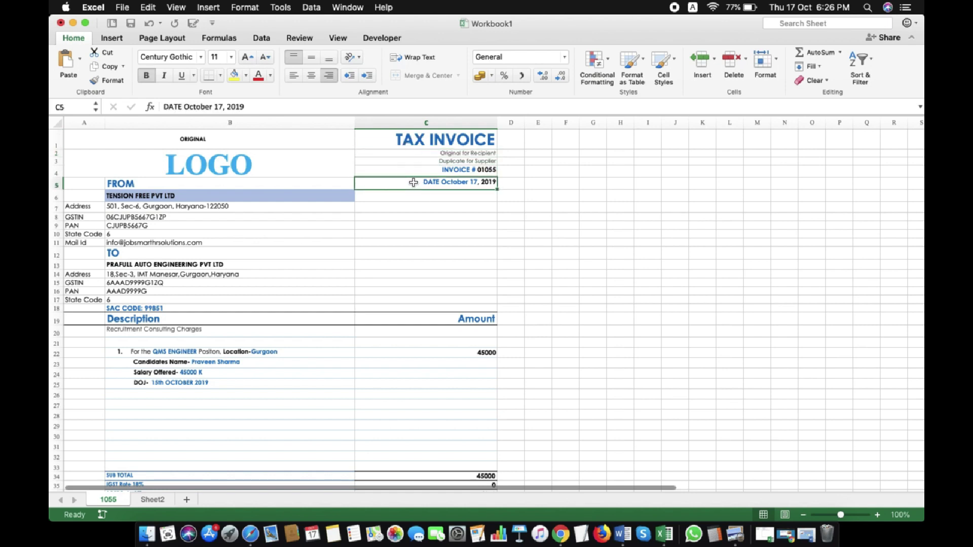
{"action": "scroll", "coordinate": [247, 218], "scroll_direction": "up", "scroll_amount": 3}
{"action": "scroll", "coordinate": [246, 218], "scroll_direction": "left", "scroll_amount": 5}
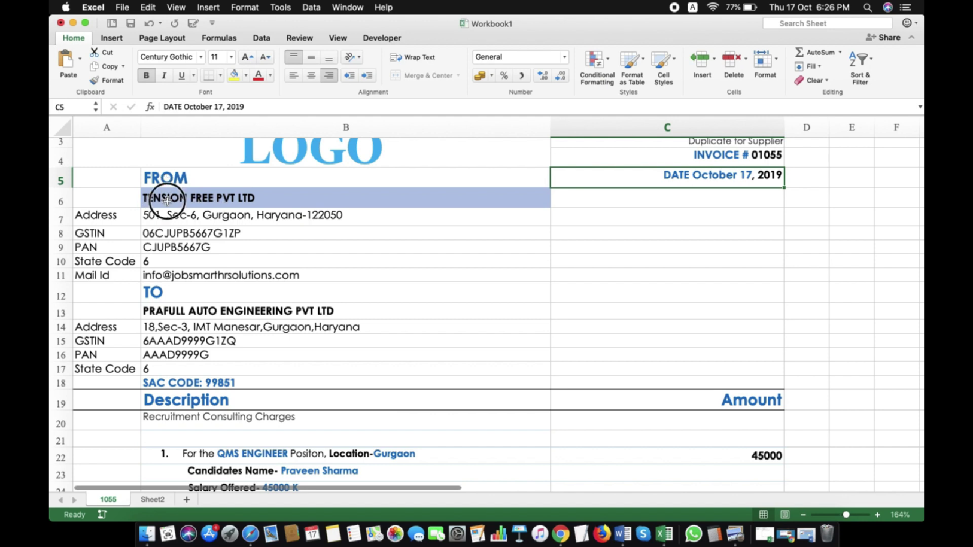
Review the sender's address, GSTIN, PAN and state code under FROM, and clear the Mail Id entry in B11
{"action": "left_click", "coordinate": [167, 200]}
{"action": "left_click", "coordinate": [195, 218]}
{"action": "left_click", "coordinate": [196, 233]}
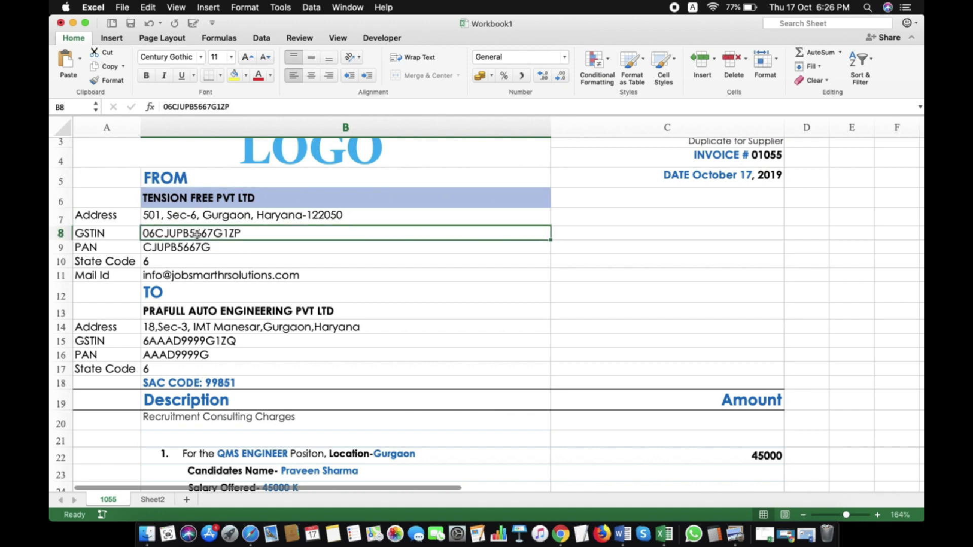
{"action": "left_click", "coordinate": [197, 248]}
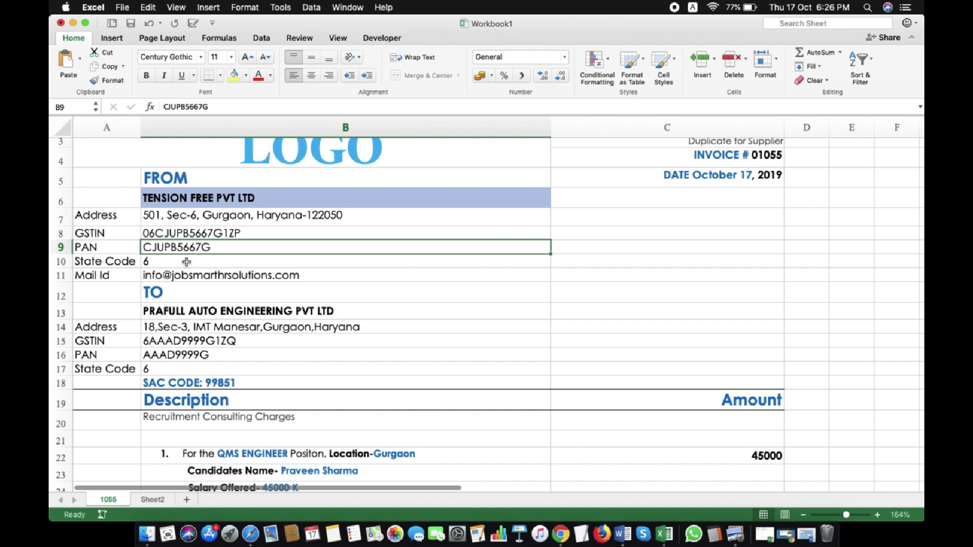
{"action": "left_click", "coordinate": [186, 262]}
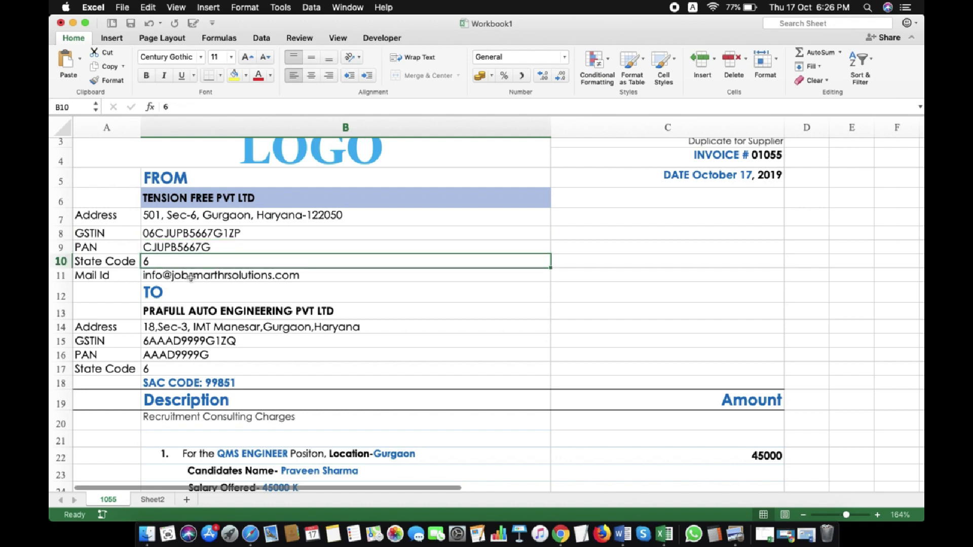
{"action": "left_click", "coordinate": [190, 276]}
{"action": "key", "text": "Delete"}
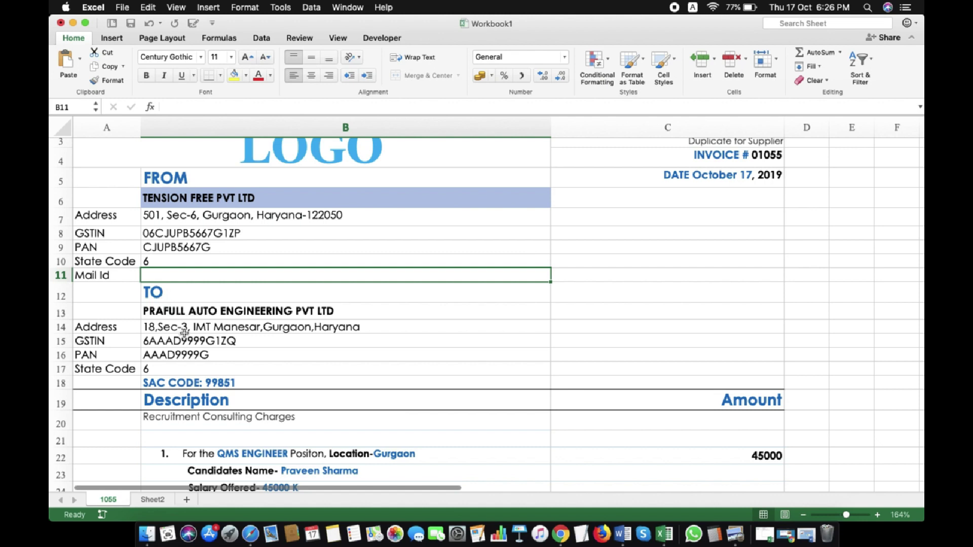
Examine the recipient block under TO, including the lookup formulas for GSTIN, PAN and state code, and the SAC code line
{"action": "left_click", "coordinate": [162, 313]}
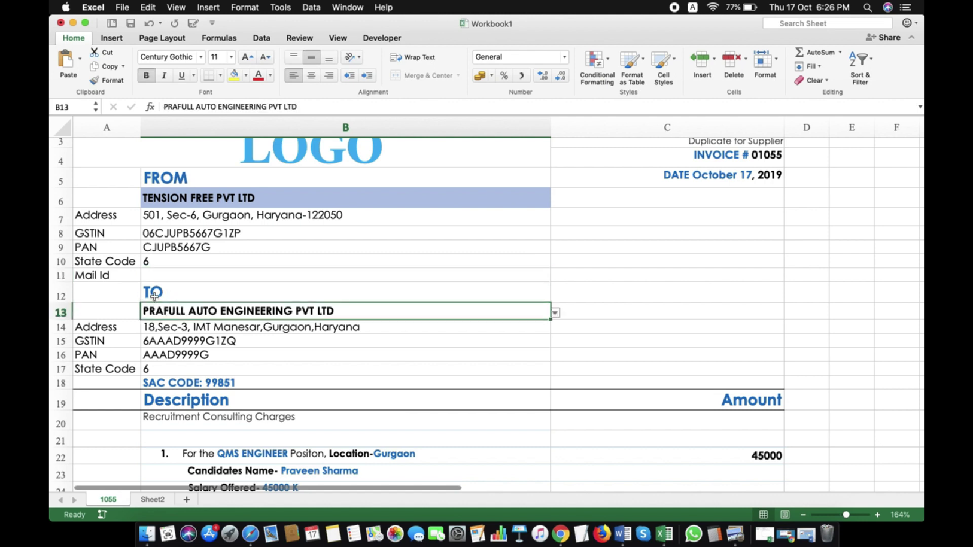
{"action": "key", "text": "Up"}
{"action": "left_click", "coordinate": [170, 318]}
{"action": "left_click", "coordinate": [183, 328]}
{"action": "left_click", "coordinate": [178, 343]}
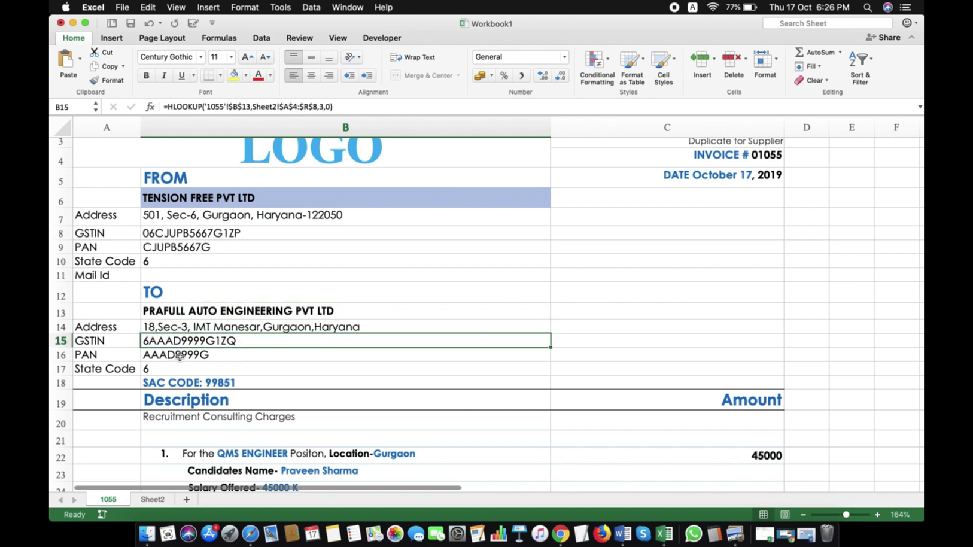
{"action": "left_click", "coordinate": [180, 357]}
{"action": "left_click", "coordinate": [171, 369]}
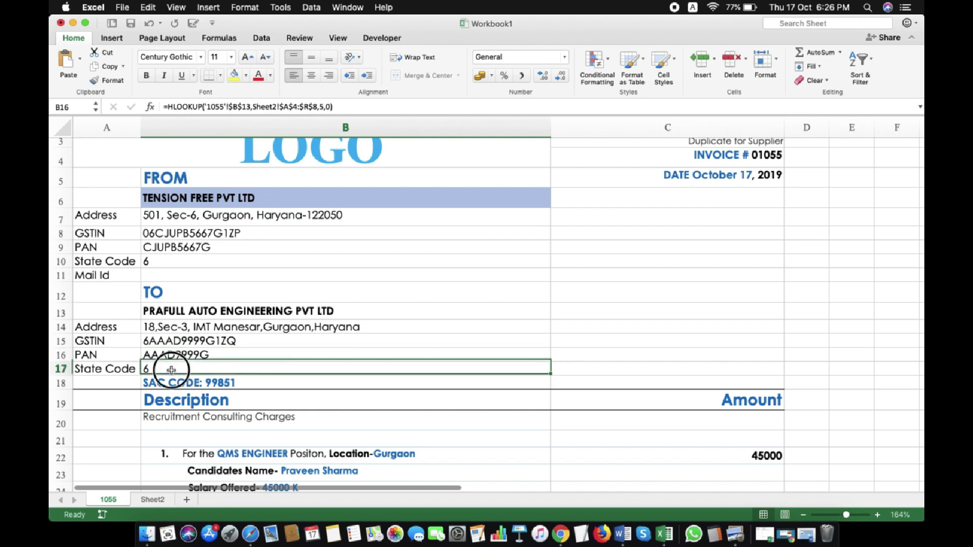
{"action": "scroll", "coordinate": [296, 365], "scroll_direction": "down", "scroll_amount": 3}
{"action": "scroll", "coordinate": [297, 365], "scroll_direction": "down", "scroll_amount": 5}
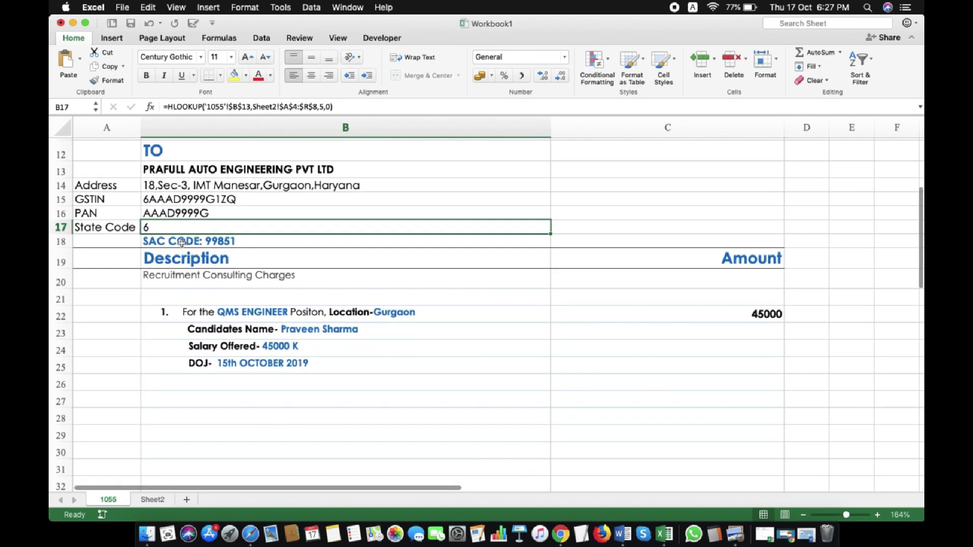
{"action": "left_click", "coordinate": [182, 243]}
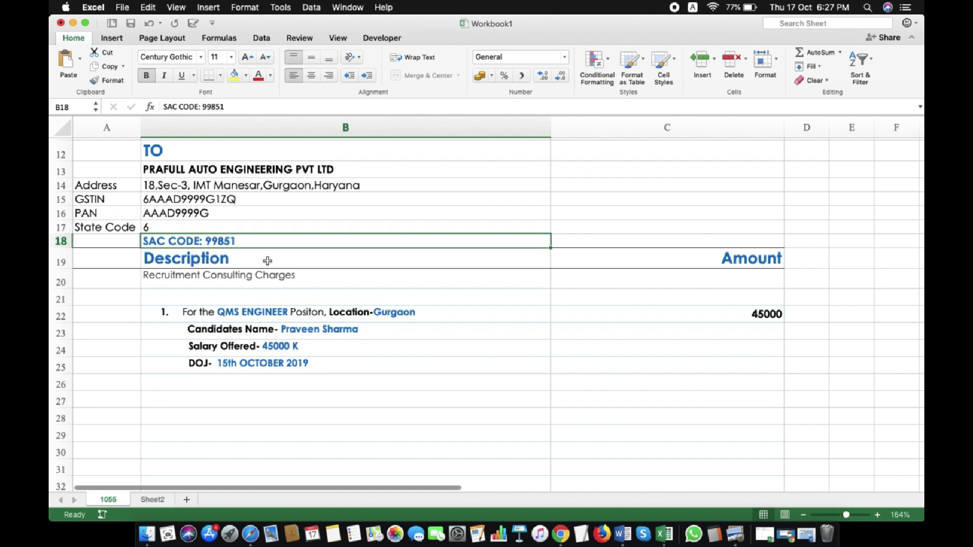
{"action": "scroll", "coordinate": [268, 261], "scroll_direction": "up", "scroll_amount": 5}
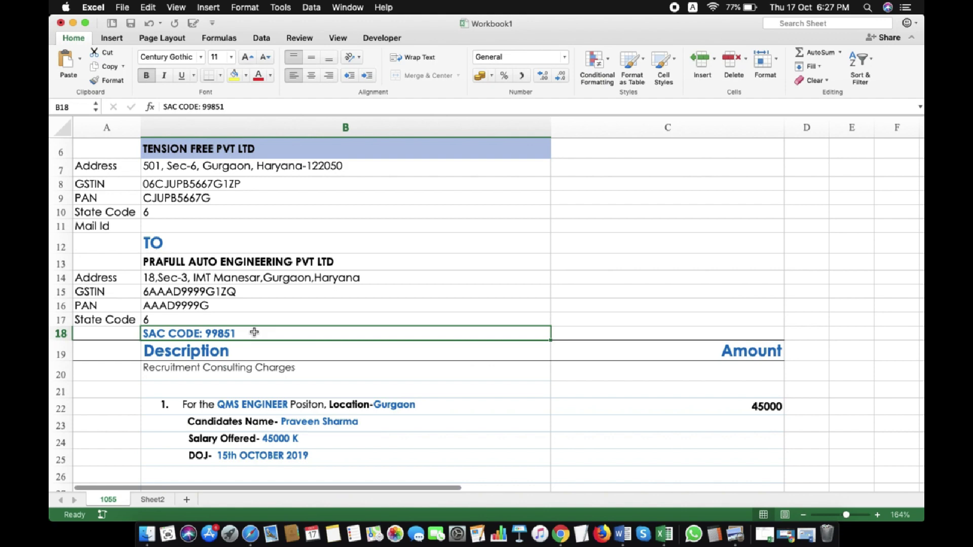
{"action": "scroll", "coordinate": [255, 332], "scroll_direction": "down", "scroll_amount": 4}
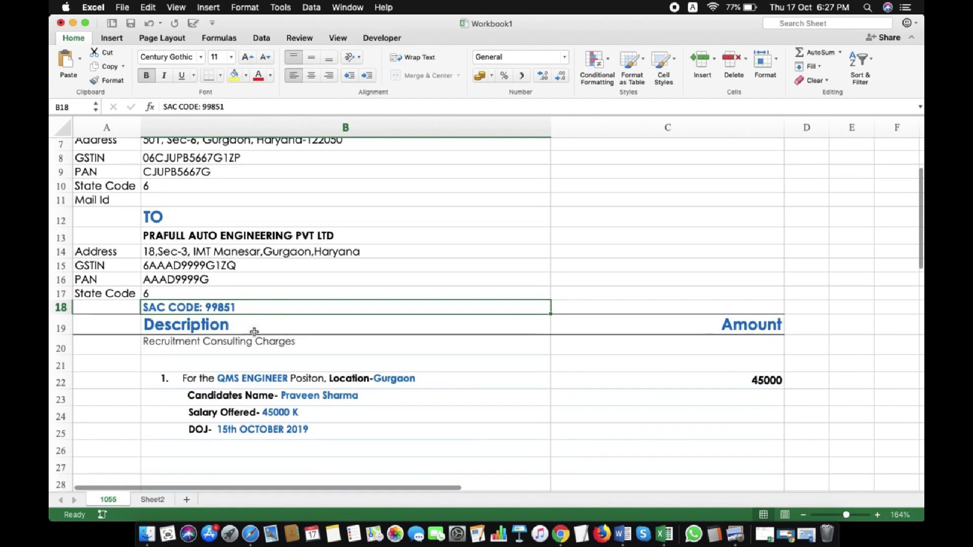
{"action": "scroll", "coordinate": [254, 314], "scroll_direction": "down", "scroll_amount": 3}
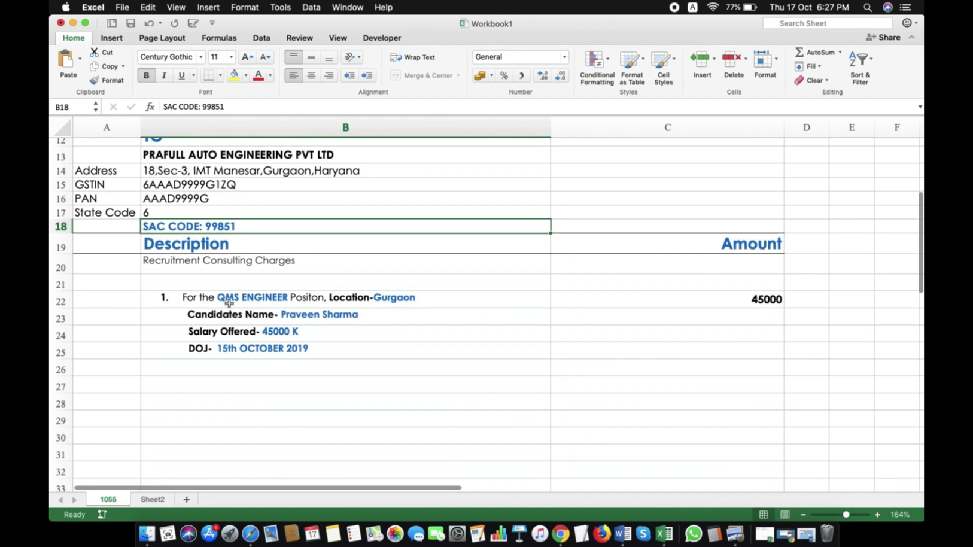
Examine the Recruitment Consulting Charges item: position and location, candidate, salary offered, joining date and its amount in C22
{"action": "left_click", "coordinate": [155, 264]}
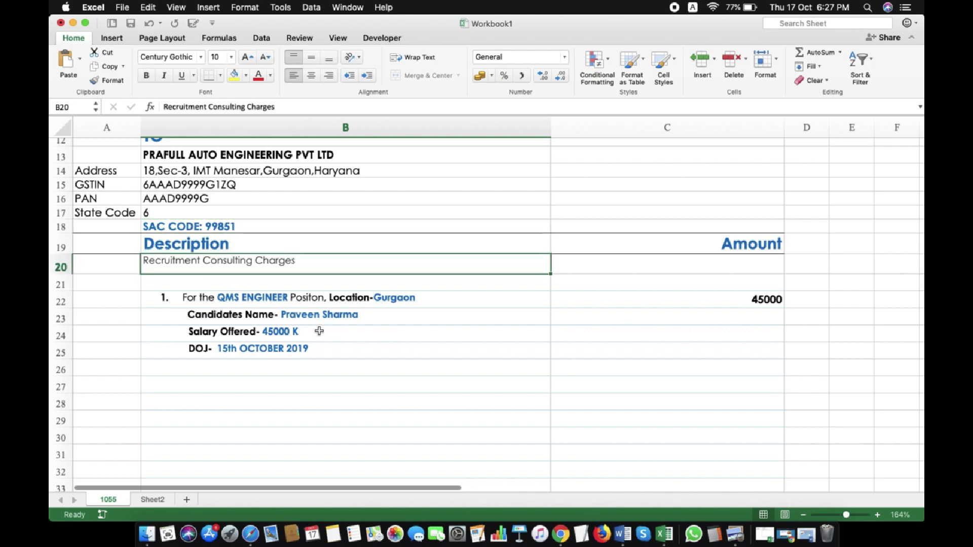
{"action": "left_click", "coordinate": [262, 299]}
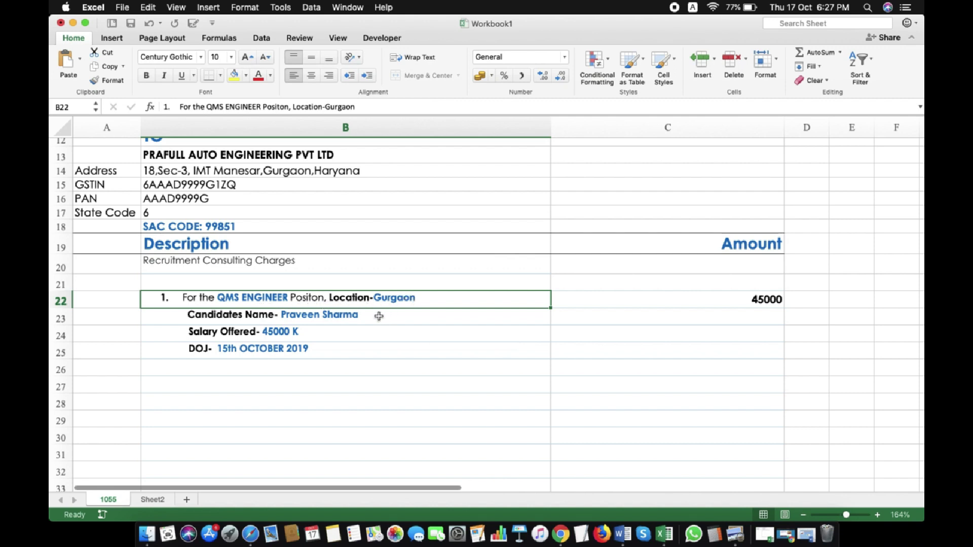
{"action": "left_click", "coordinate": [362, 321]}
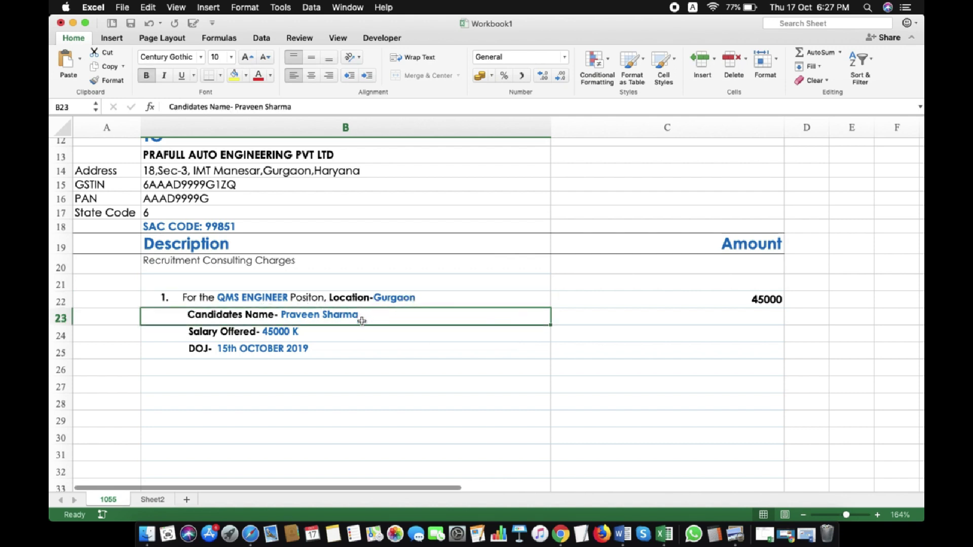
{"action": "left_click", "coordinate": [332, 335]}
{"action": "left_click", "coordinate": [331, 349]}
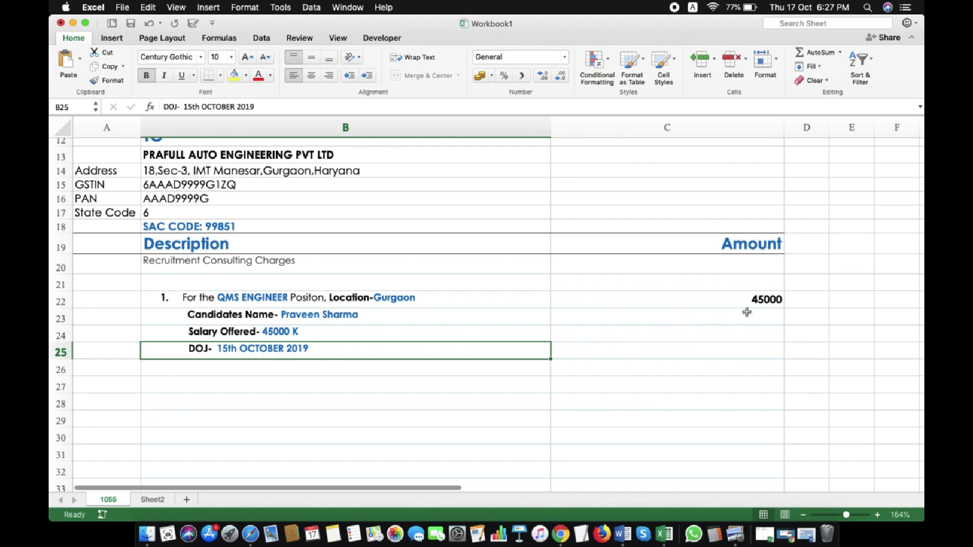
{"action": "left_click", "coordinate": [726, 302]}
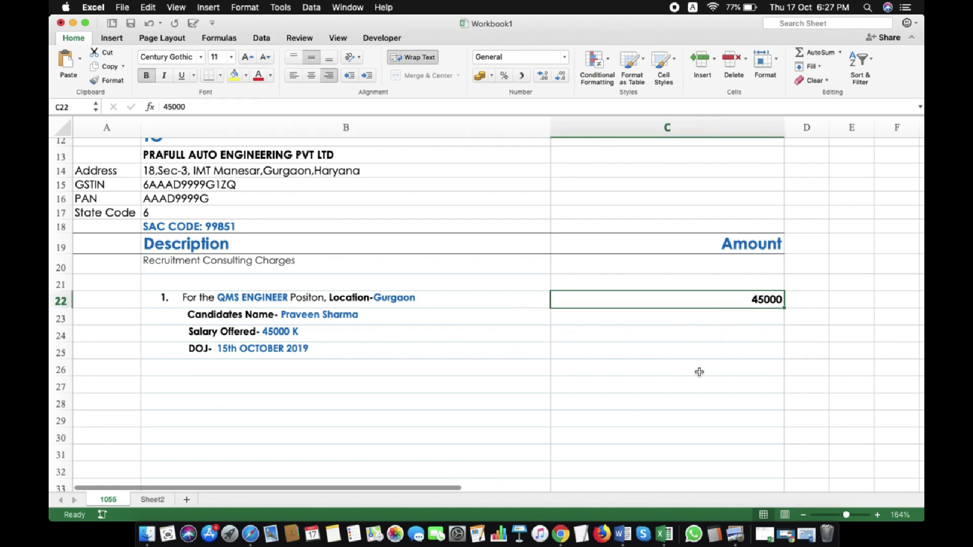
{"action": "scroll", "coordinate": [700, 372], "scroll_direction": "down", "scroll_amount": 1}
{"action": "left_click", "coordinate": [699, 282]}
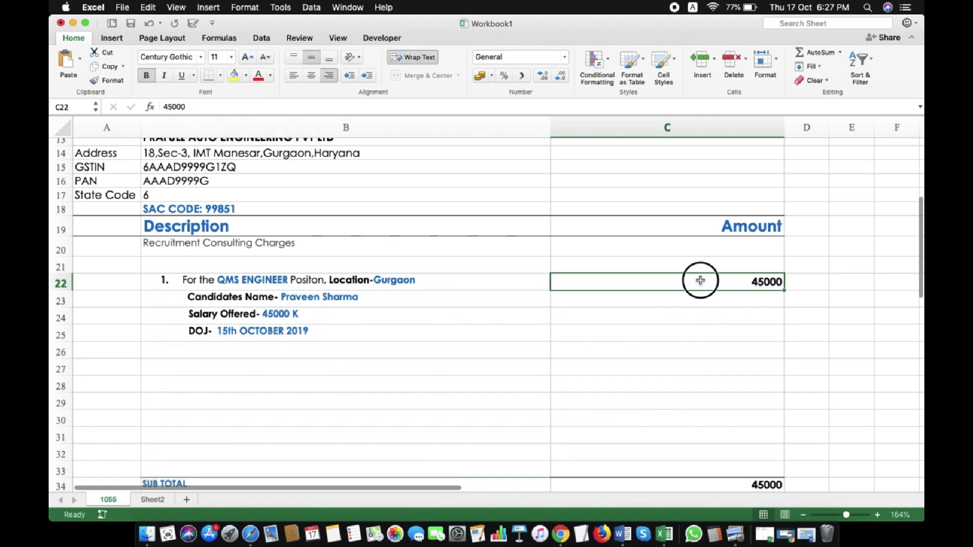
Inspect the formulas behind the subtotal, IGST, SGST and CGST amounts in C34 to C37
{"action": "scroll", "coordinate": [688, 370], "scroll_direction": "down", "scroll_amount": 5}
{"action": "left_click", "coordinate": [687, 365]}
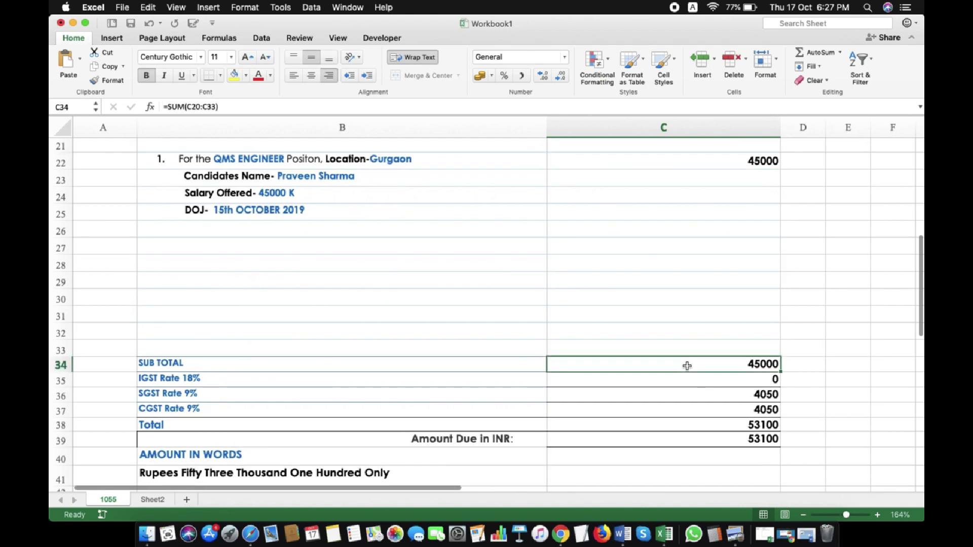
{"action": "left_click", "coordinate": [723, 365]}
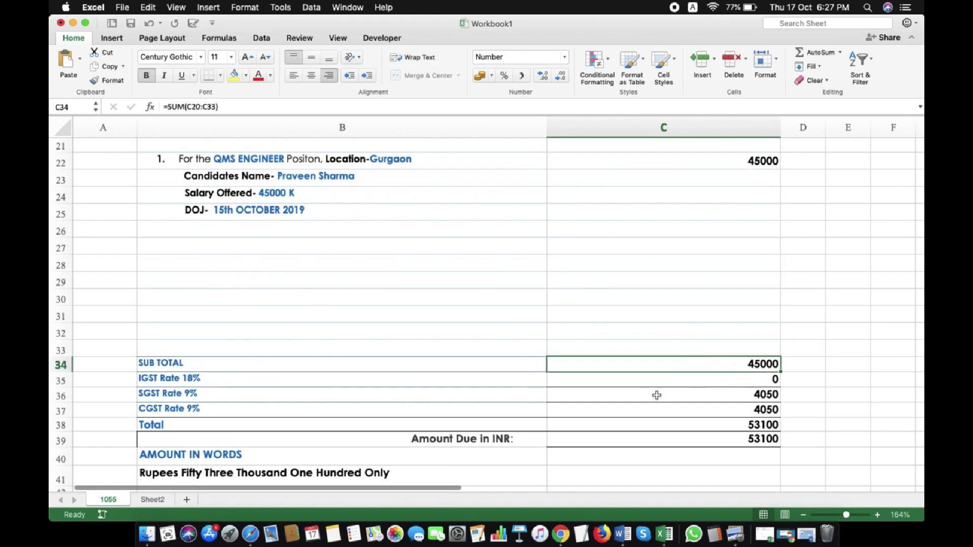
{"action": "left_click", "coordinate": [643, 379]}
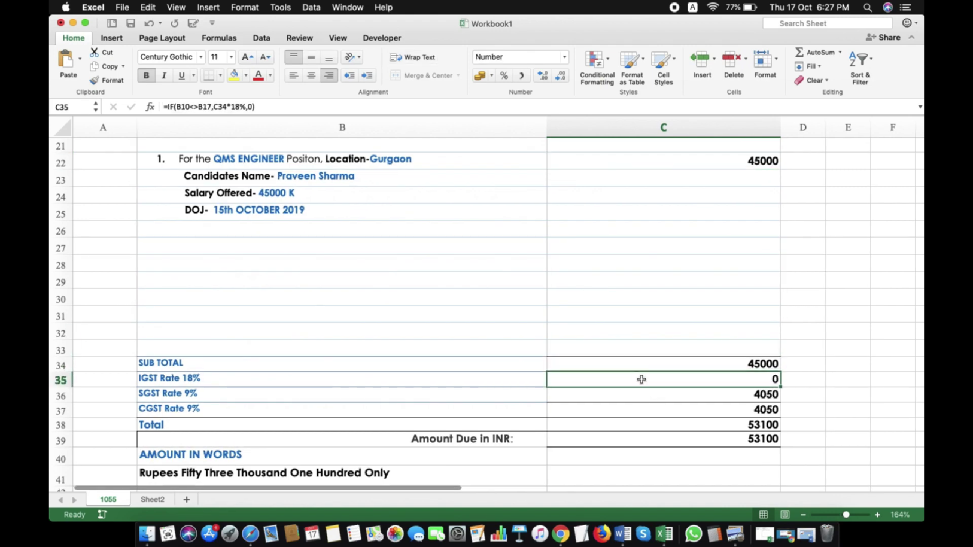
{"action": "left_click", "coordinate": [644, 400]}
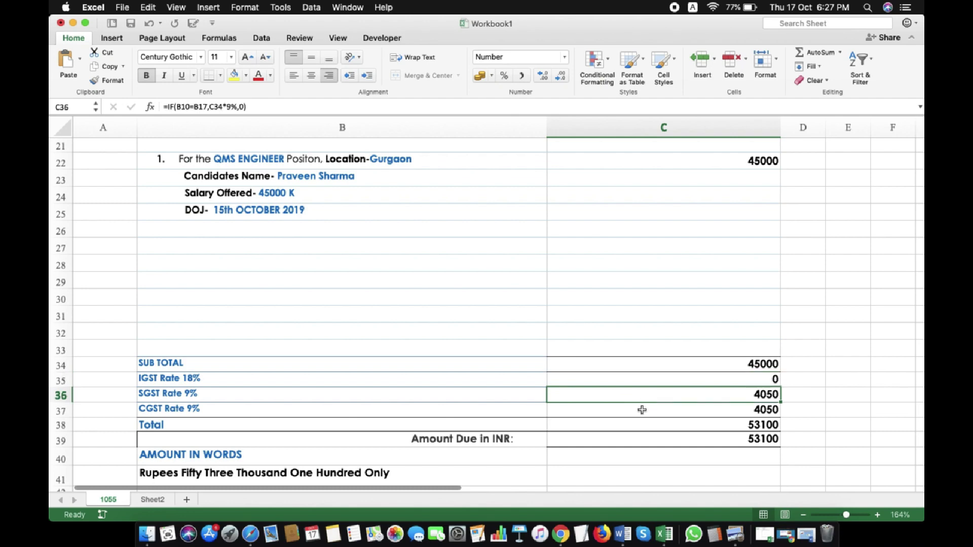
{"action": "left_click", "coordinate": [643, 410]}
Compare the sender's state code in B10 with the recipient's state code in B17
{"action": "scroll", "coordinate": [619, 349], "scroll_direction": "up", "scroll_amount": 5}
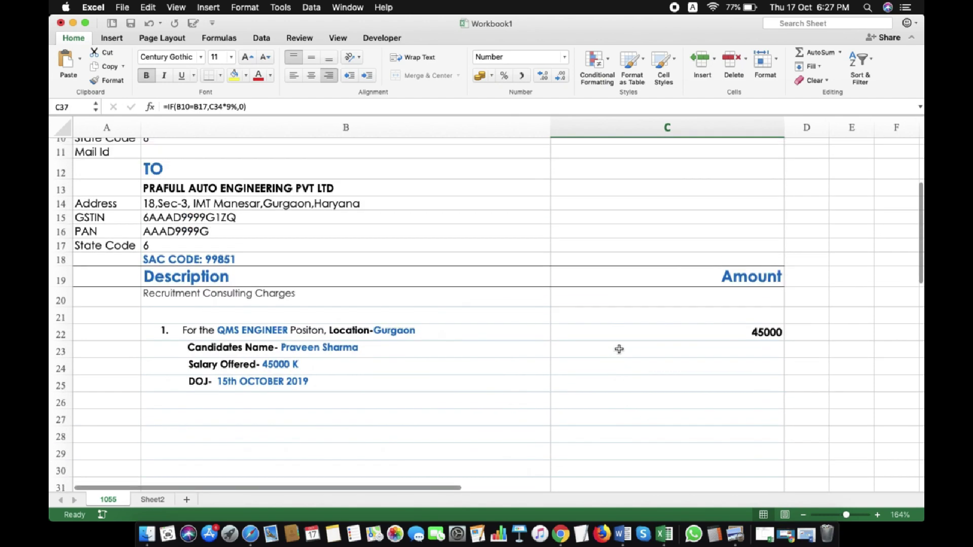
{"action": "left_click", "coordinate": [265, 222]}
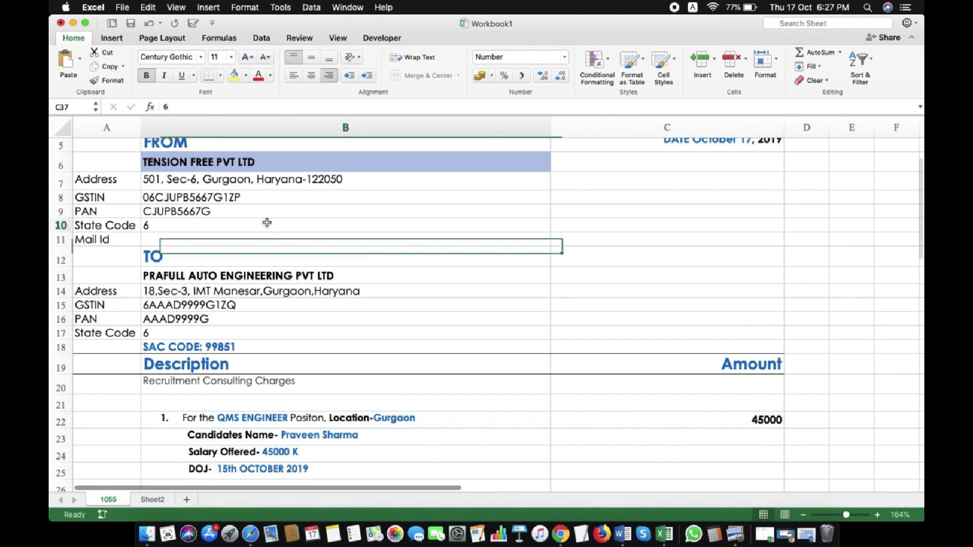
{"action": "left_click", "coordinate": [200, 334]}
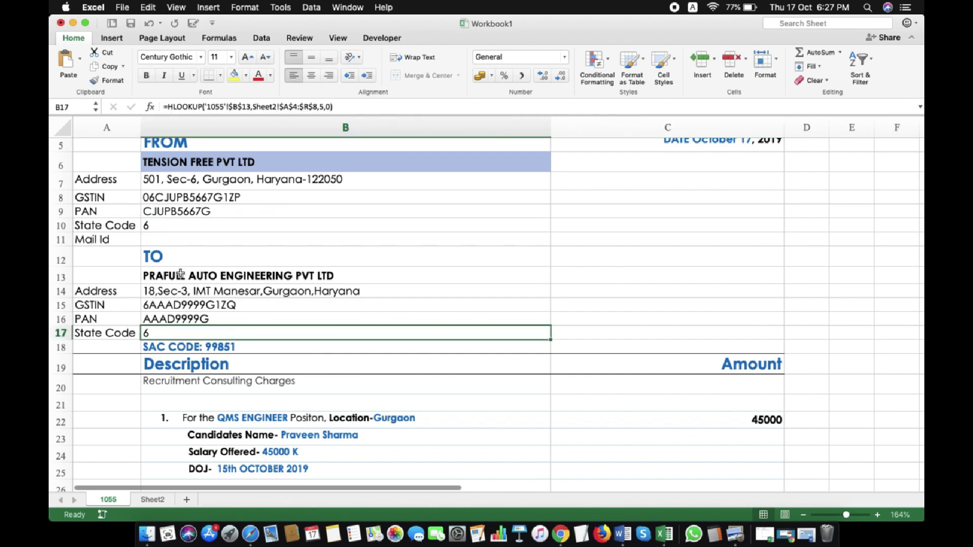
{"action": "left_click", "coordinate": [177, 225]}
{"action": "left_click", "coordinate": [177, 334]}
Review the invoice's tax totals, amount due, amount in words and bank remittance details
{"action": "scroll", "coordinate": [176, 334], "scroll_direction": "down", "scroll_amount": 3}
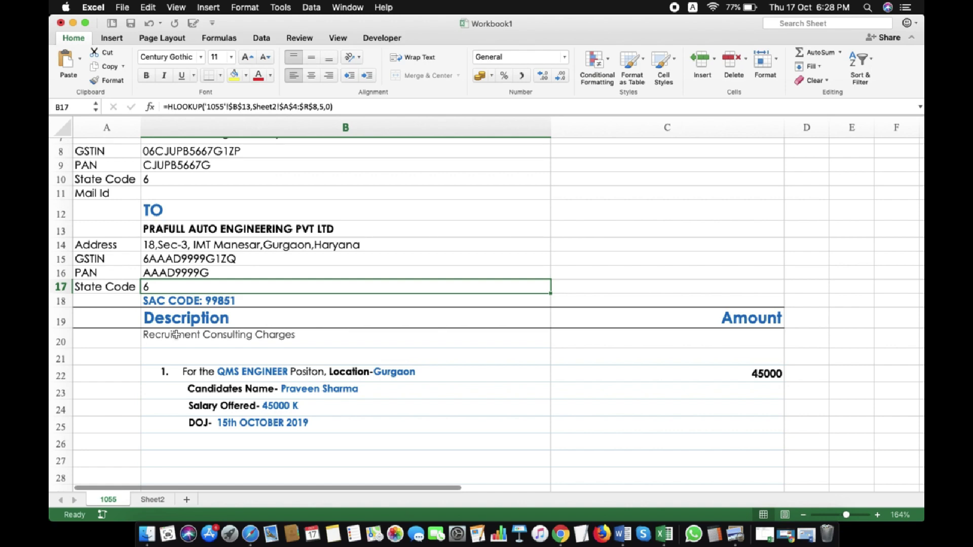
{"action": "scroll", "coordinate": [176, 335], "scroll_direction": "down", "scroll_amount": 10}
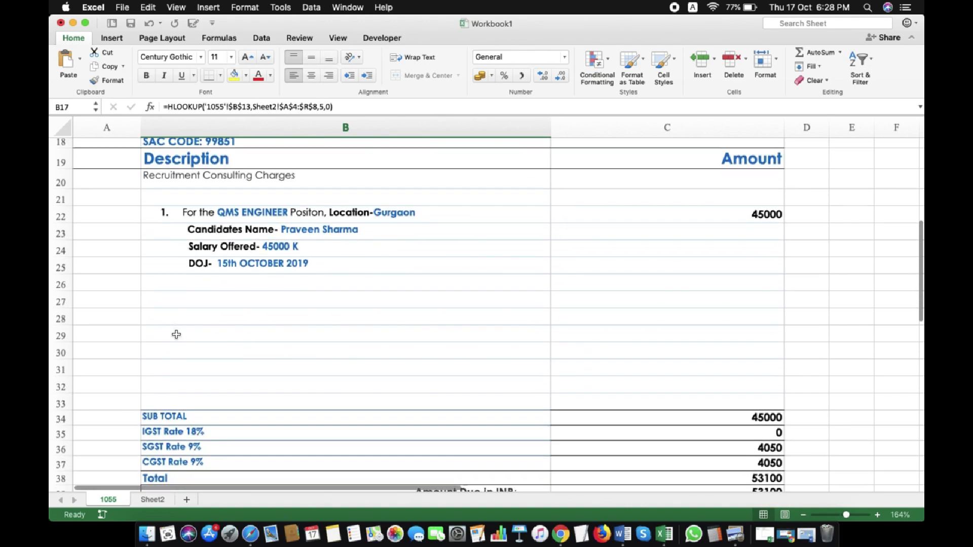
{"action": "scroll", "coordinate": [176, 334], "scroll_direction": "up", "scroll_amount": 5}
{"action": "scroll", "coordinate": [176, 335], "scroll_direction": "down", "scroll_amount": 8}
{"action": "scroll", "coordinate": [176, 334], "scroll_direction": "down", "scroll_amount": 3}
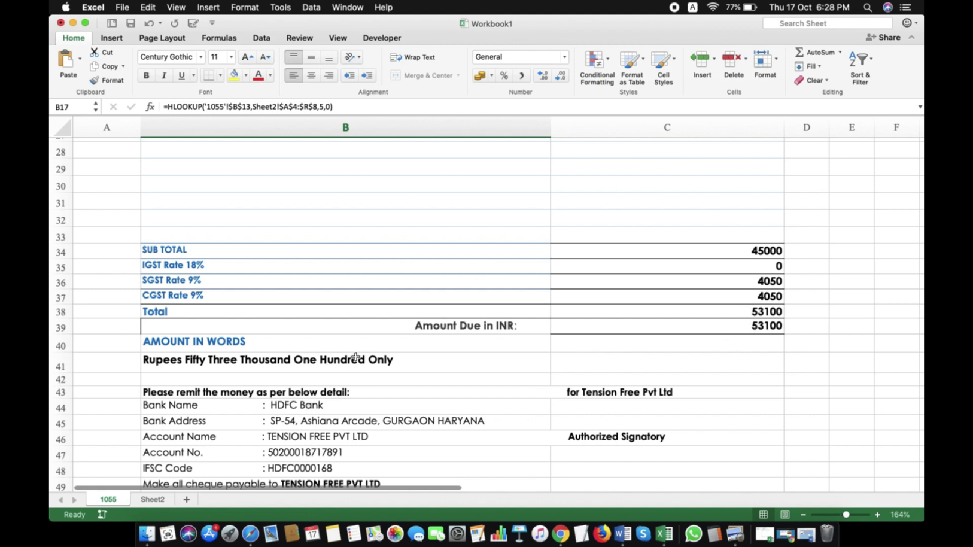
Review the bank remittance details in B43:B48, the contact line in B51 and the closing thank-you note in B53
{"action": "scroll", "coordinate": [353, 361], "scroll_direction": "down", "scroll_amount": 5}
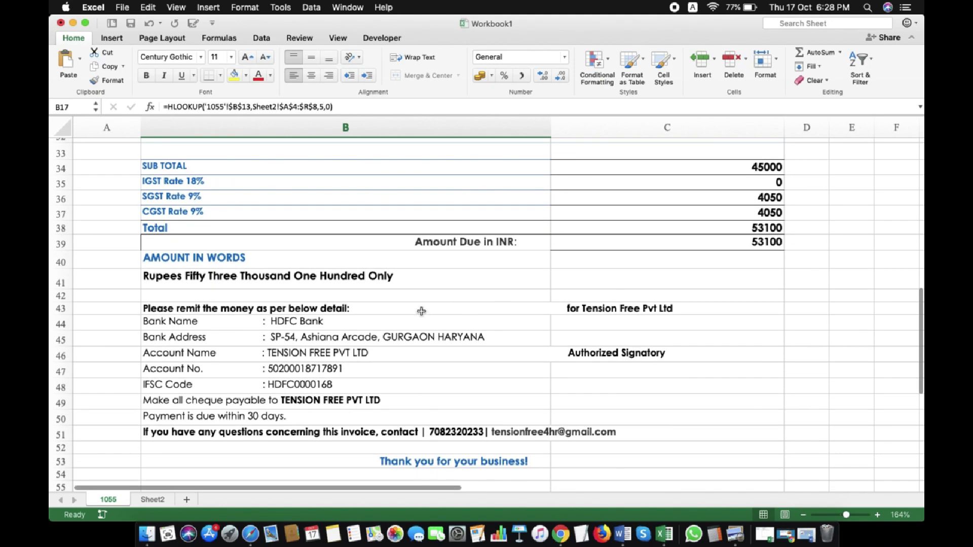
{"action": "left_click_drag", "start_coordinate": [154, 308], "coordinate": [192, 382]}
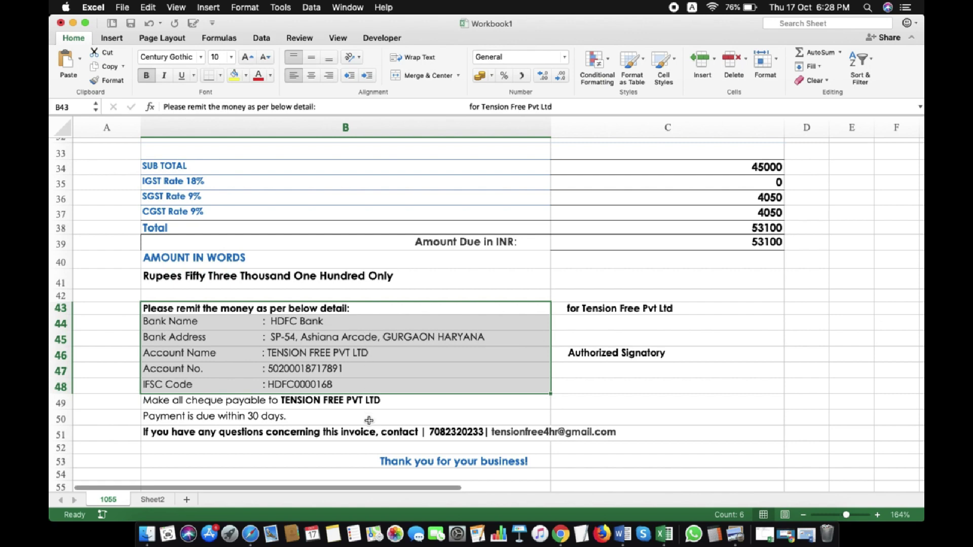
{"action": "left_click", "coordinate": [281, 435]}
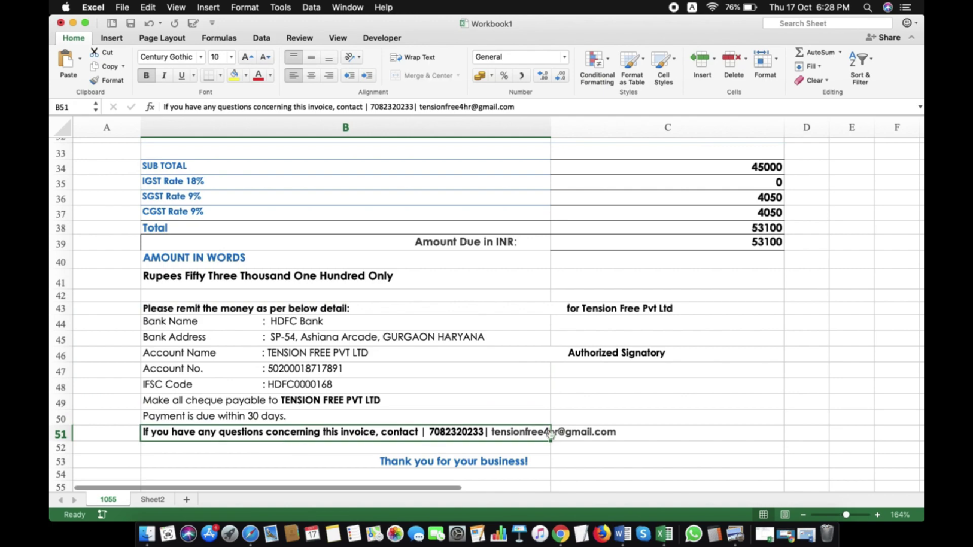
{"action": "left_click", "coordinate": [478, 459]}
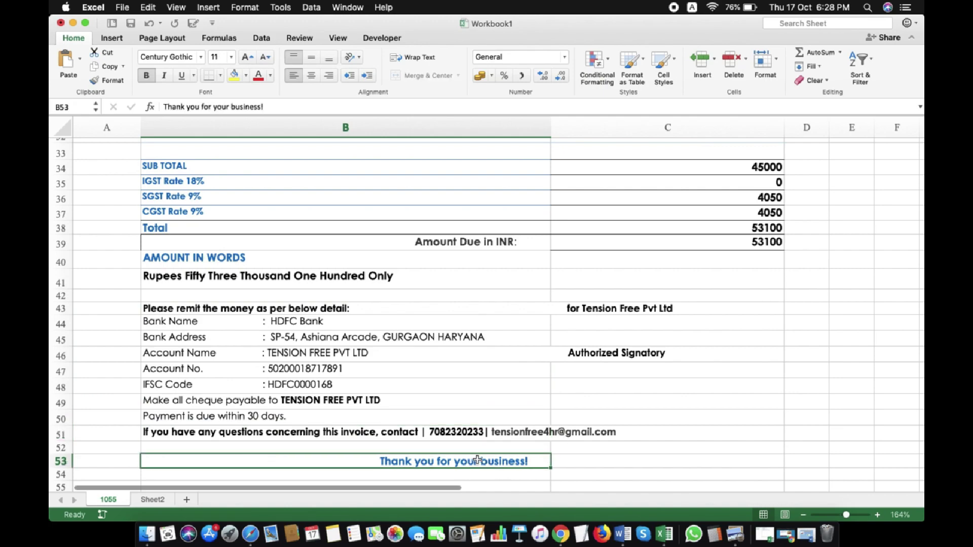
{"action": "scroll", "coordinate": [477, 459], "scroll_direction": "down", "scroll_amount": 5}
{"action": "scroll", "coordinate": [405, 390], "scroll_direction": "up", "scroll_amount": 5}
{"action": "scroll", "coordinate": [406, 390], "scroll_direction": "down", "scroll_amount": 2}
{"action": "scroll", "coordinate": [406, 390], "scroll_direction": "up", "scroll_amount": 2}
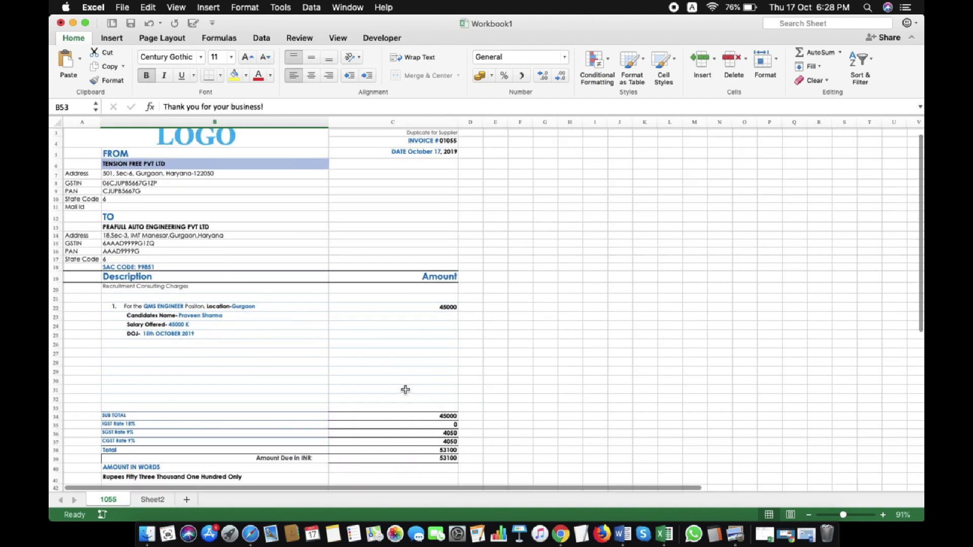
Open Sheet2 and examine the three client company names in row 4
{"action": "left_click", "coordinate": [159, 501]}
{"action": "scroll", "coordinate": [318, 357], "scroll_direction": "down", "scroll_amount": 3}
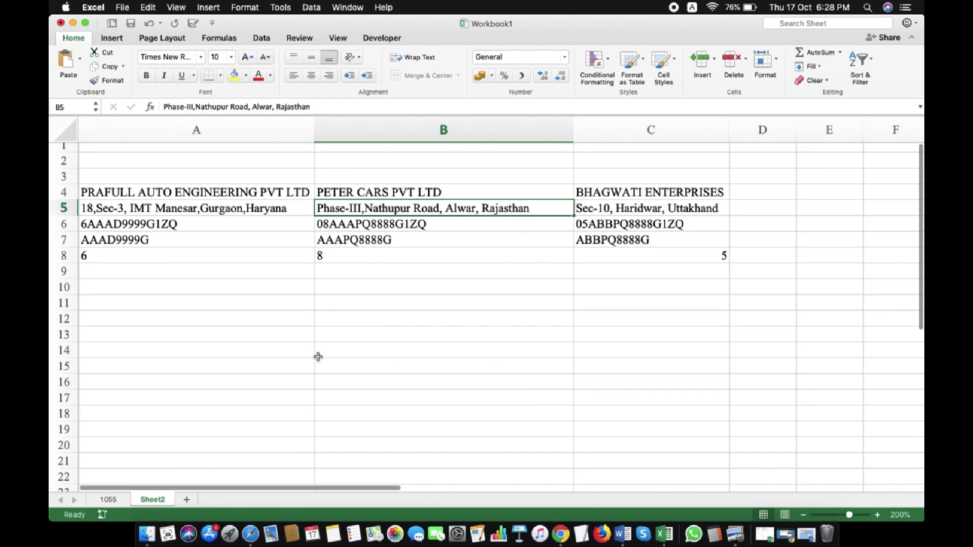
{"action": "scroll", "coordinate": [318, 357], "scroll_direction": "up", "scroll_amount": 3}
{"action": "scroll", "coordinate": [318, 357], "scroll_direction": "up", "scroll_amount": 2}
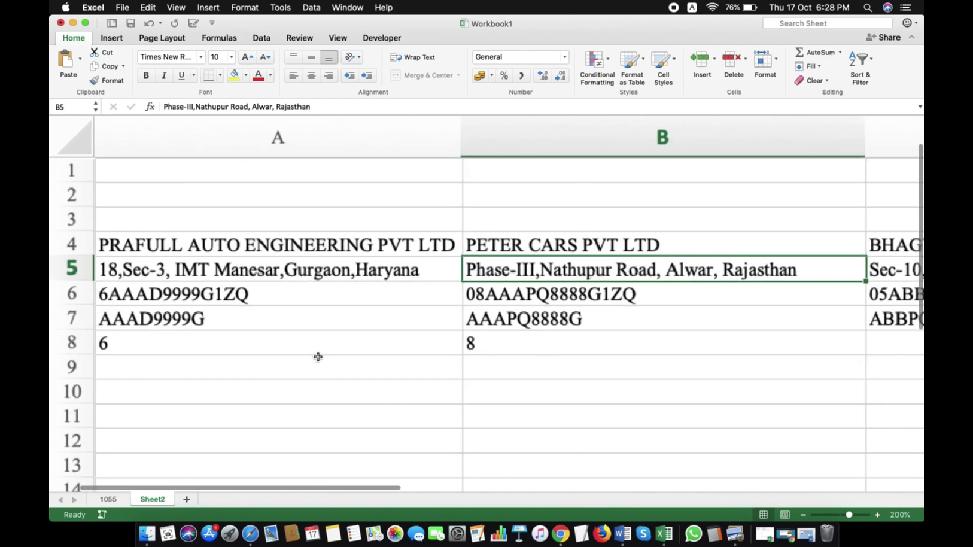
{"action": "scroll", "coordinate": [318, 357], "scroll_direction": "up", "scroll_amount": 2}
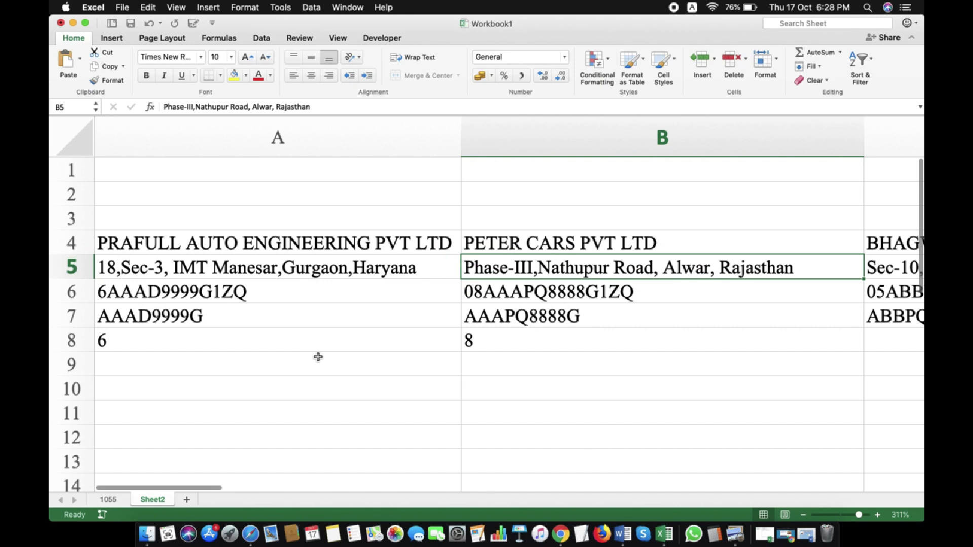
{"action": "scroll", "coordinate": [318, 356], "scroll_direction": "down", "scroll_amount": 2}
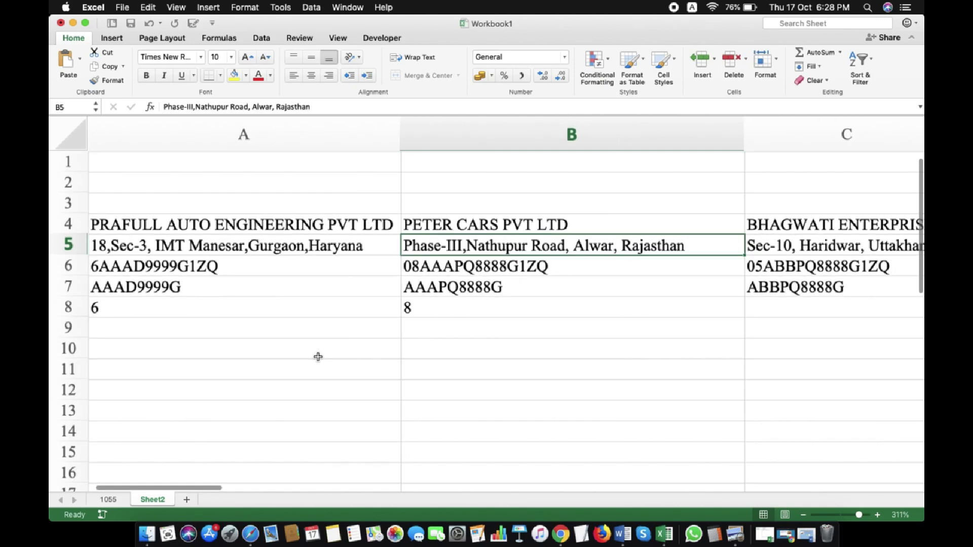
{"action": "left_click", "coordinate": [205, 225]}
{"action": "left_click", "coordinate": [430, 223]}
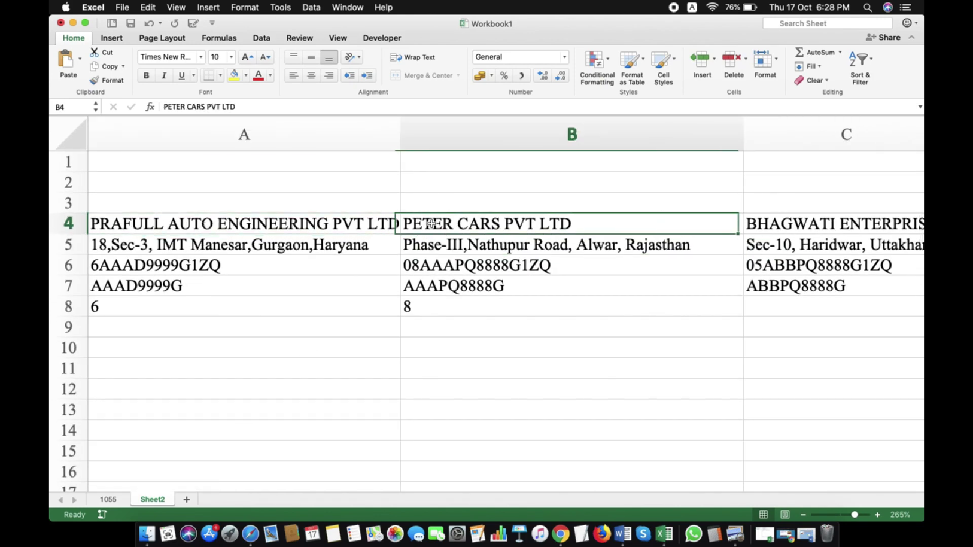
{"action": "left_click", "coordinate": [755, 222]}
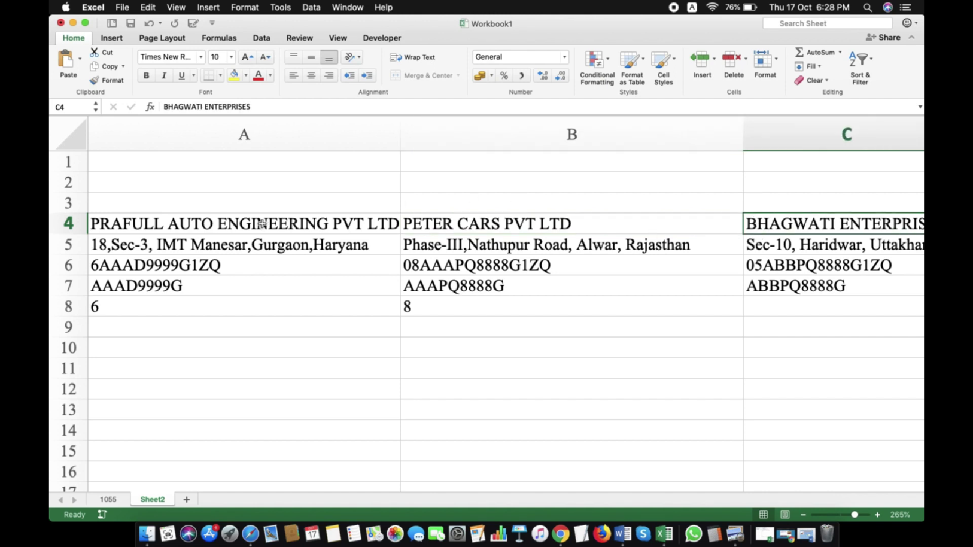
Examine the PRAFULL AUTO ENGINEERING record in A4:A8: name, address, GSTIN, PAN and state code
{"action": "left_click_drag", "start_coordinate": [260, 223], "coordinate": [294, 289]}
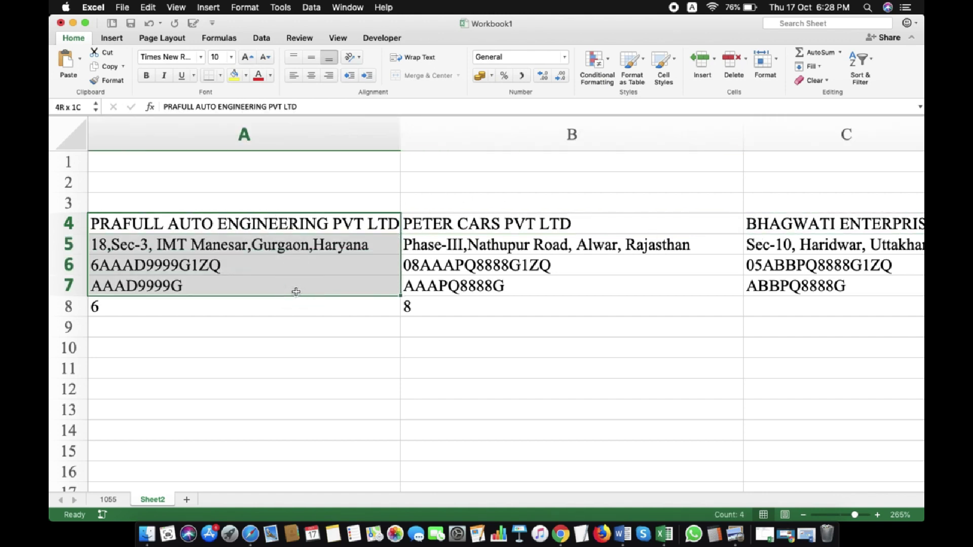
{"action": "left_click", "coordinate": [270, 226]}
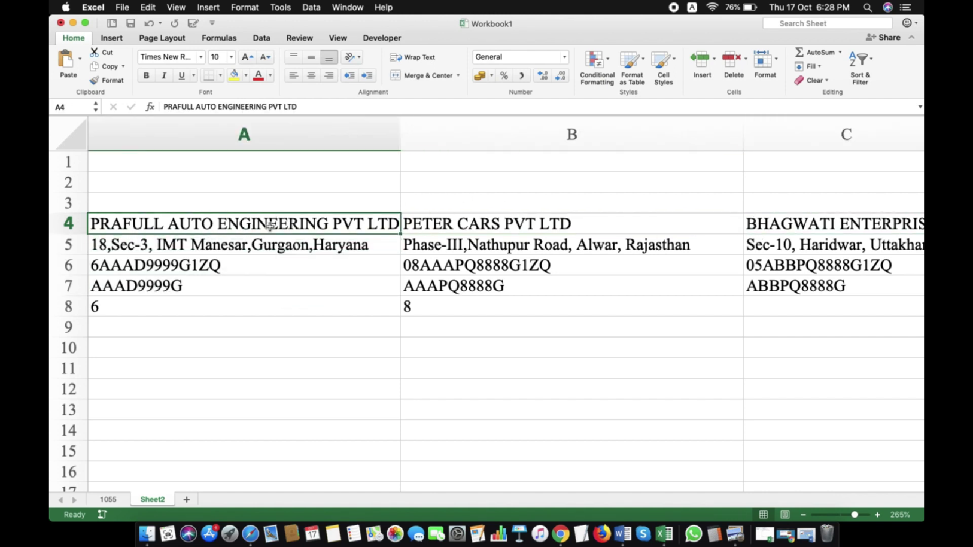
{"action": "left_click", "coordinate": [242, 245]}
{"action": "left_click", "coordinate": [218, 264]}
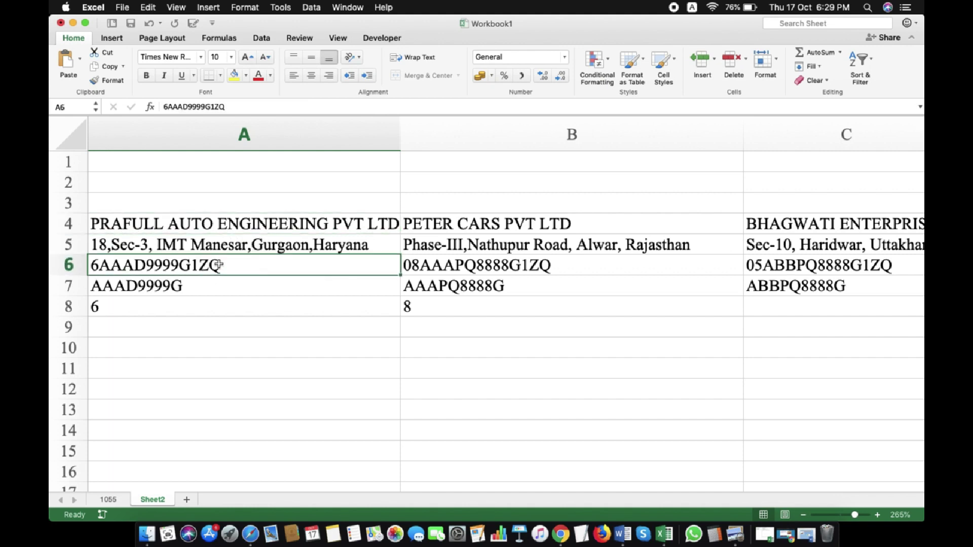
{"action": "left_click", "coordinate": [193, 288]}
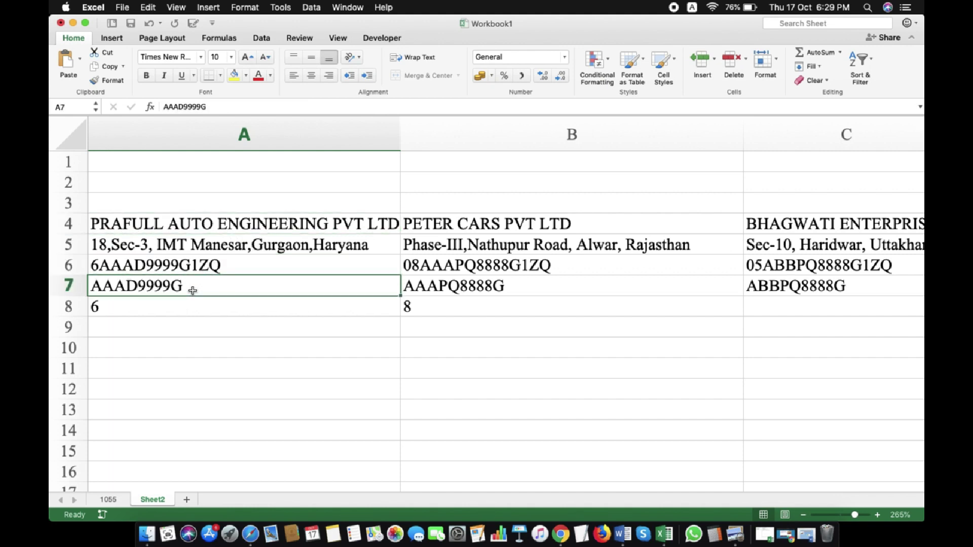
{"action": "left_click", "coordinate": [160, 307]}
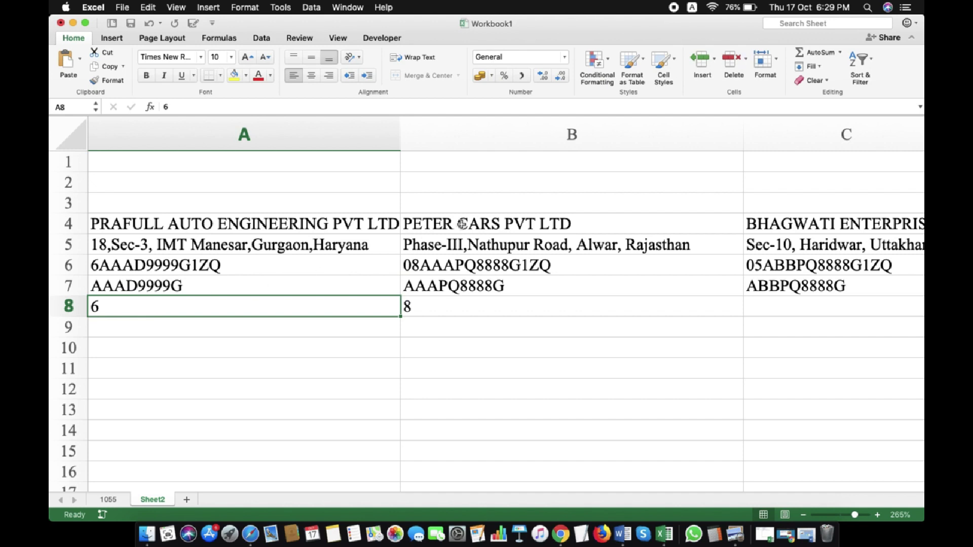
Examine the PETER CARS PVT LTD record in column B, including its address, GSTIN, PAN and state code
{"action": "left_click", "coordinate": [462, 224]}
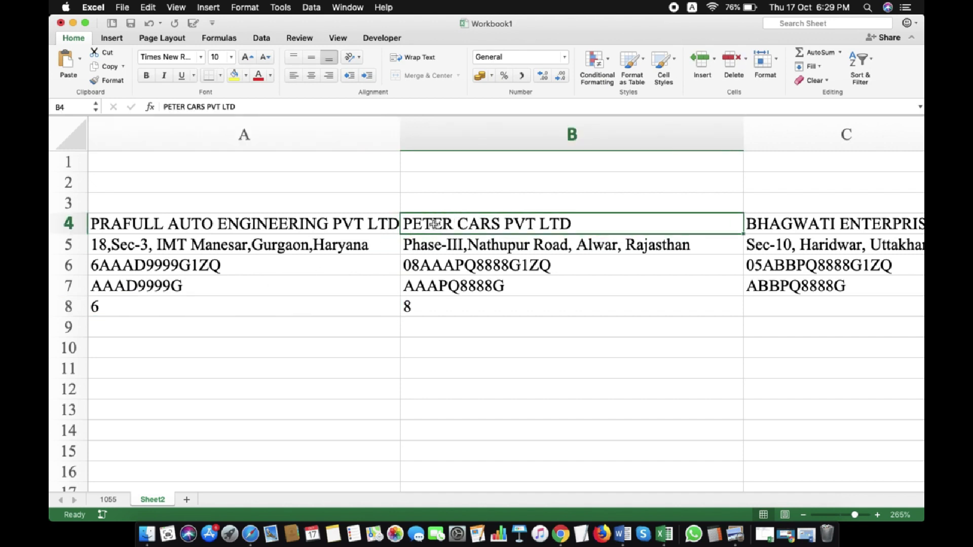
{"action": "left_click", "coordinate": [567, 248]}
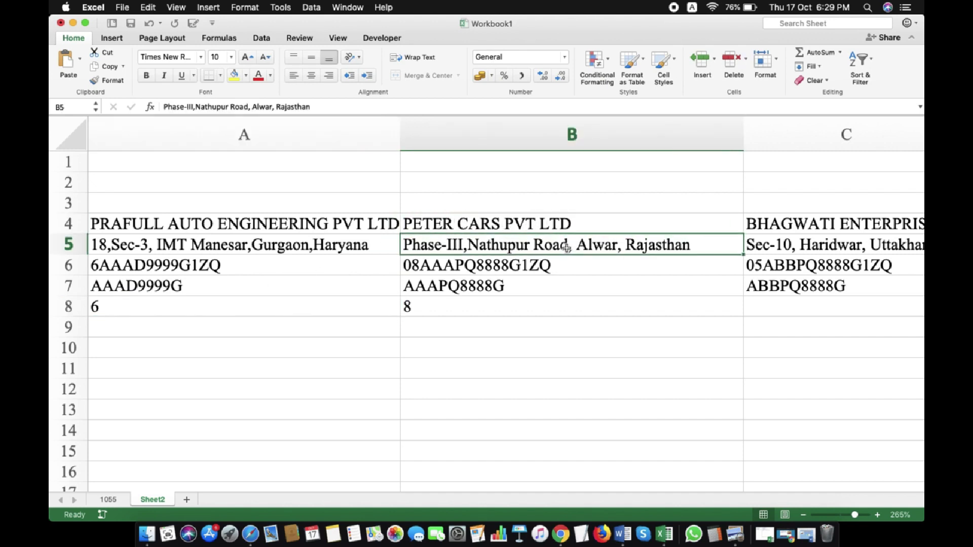
{"action": "left_click", "coordinate": [477, 305]}
{"action": "left_click", "coordinate": [491, 258]}
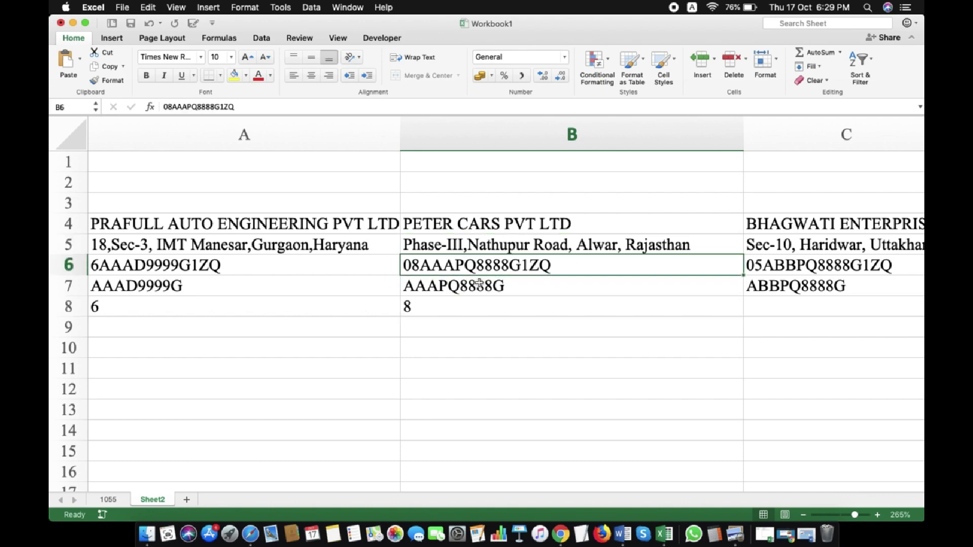
{"action": "left_click", "coordinate": [499, 282]}
Examine the BHAGWATI ENTERPRISES record in C4:C8 and left-align its state code in C8
{"action": "scroll", "coordinate": [644, 273], "scroll_direction": "right", "scroll_amount": 5}
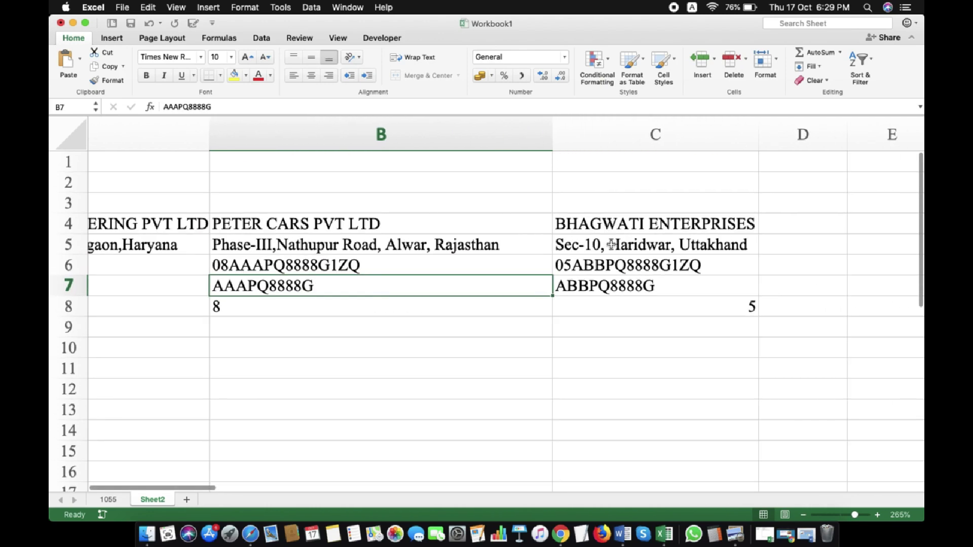
{"action": "left_click", "coordinate": [603, 226]}
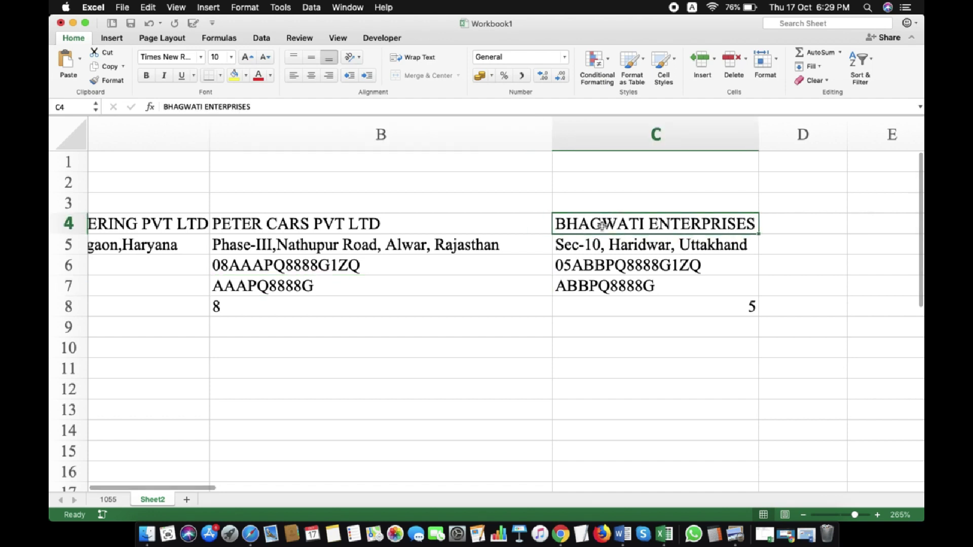
{"action": "left_click", "coordinate": [604, 248]}
{"action": "left_click", "coordinate": [595, 268]}
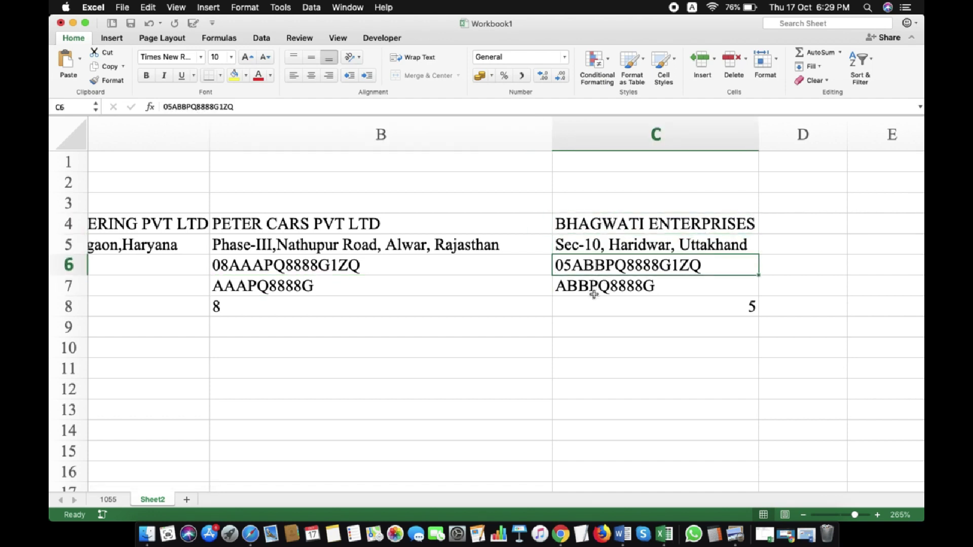
{"action": "left_click", "coordinate": [594, 293]}
{"action": "left_click", "coordinate": [587, 310]}
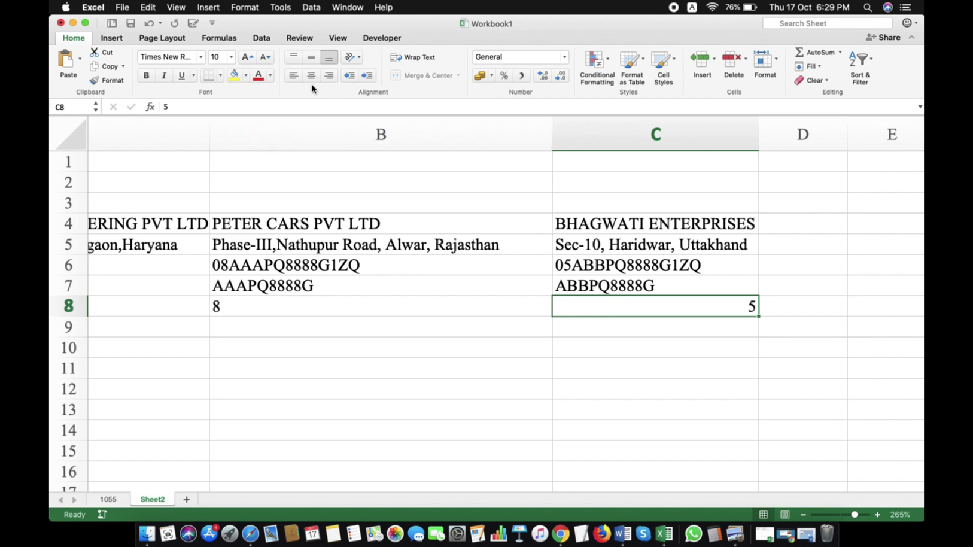
{"action": "left_click", "coordinate": [297, 78]}
Survey the client data area on Sheet2 by selecting from A3 across to T11, then clear the selection
{"action": "scroll", "coordinate": [539, 224], "scroll_direction": "left", "scroll_amount": 5}
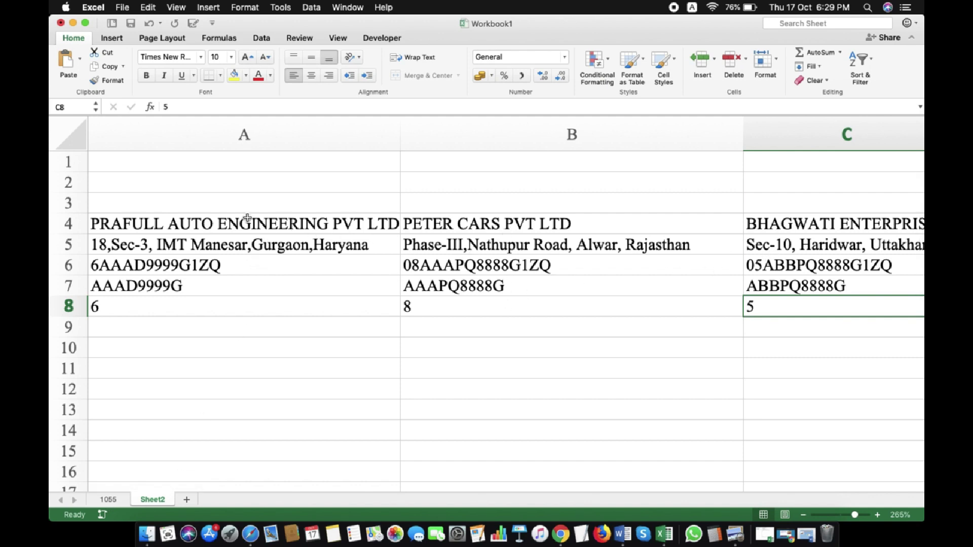
{"action": "left_click_drag", "start_coordinate": [160, 209], "coordinate": [700, 368]}
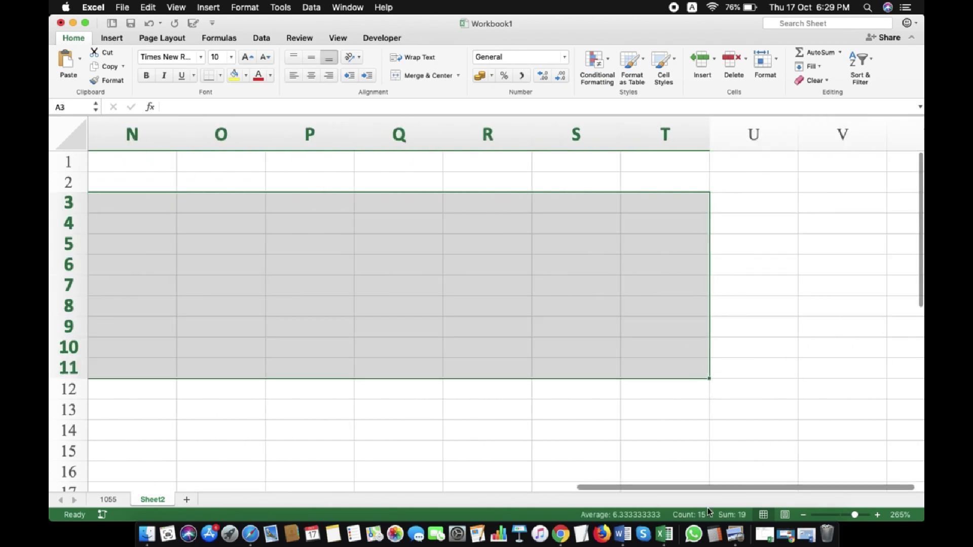
{"action": "left_click_drag", "start_coordinate": [703, 487], "coordinate": [193, 497]}
{"action": "left_click", "coordinate": [409, 347]}
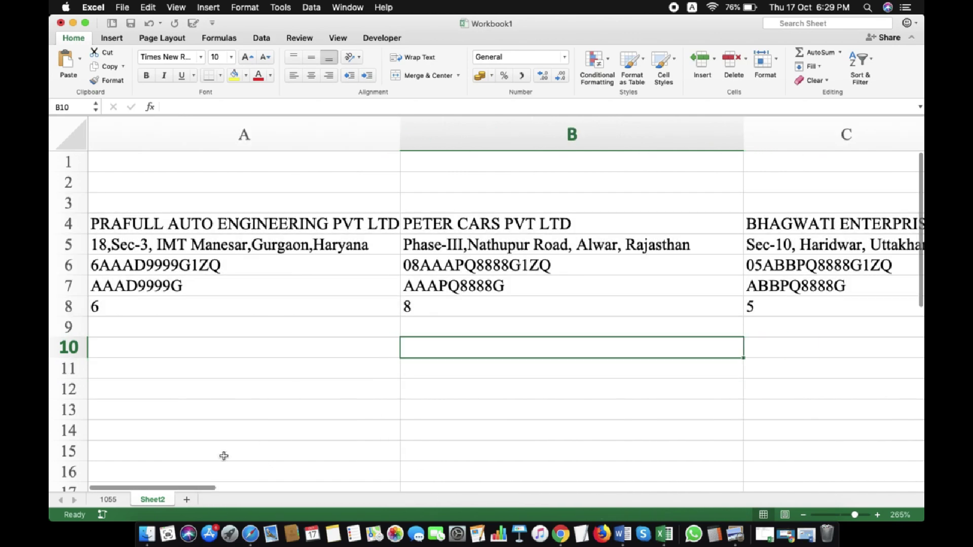
Return to the 1055 invoice sheet and review the sender's details in B6:B11
{"action": "left_click", "coordinate": [108, 500]}
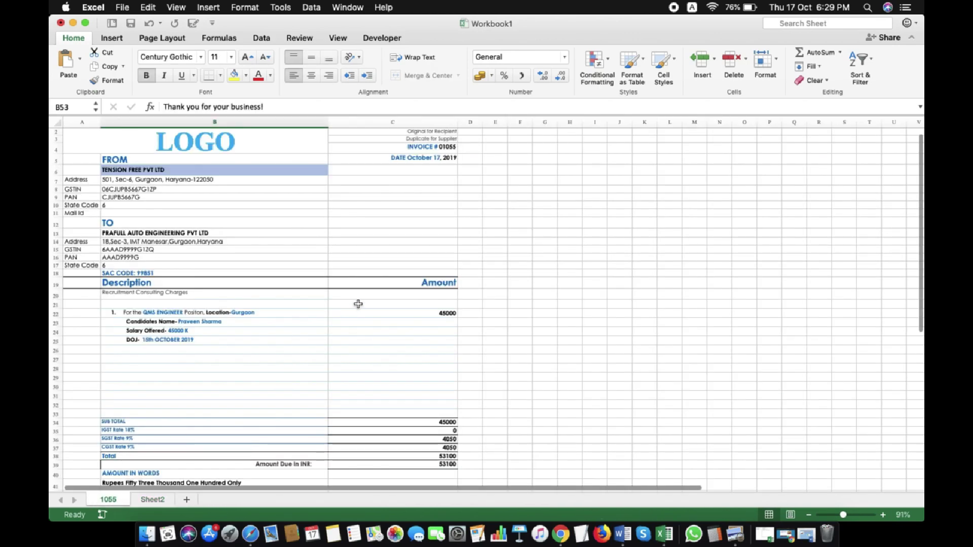
{"action": "scroll", "coordinate": [353, 286], "scroll_direction": "up", "scroll_amount": 2}
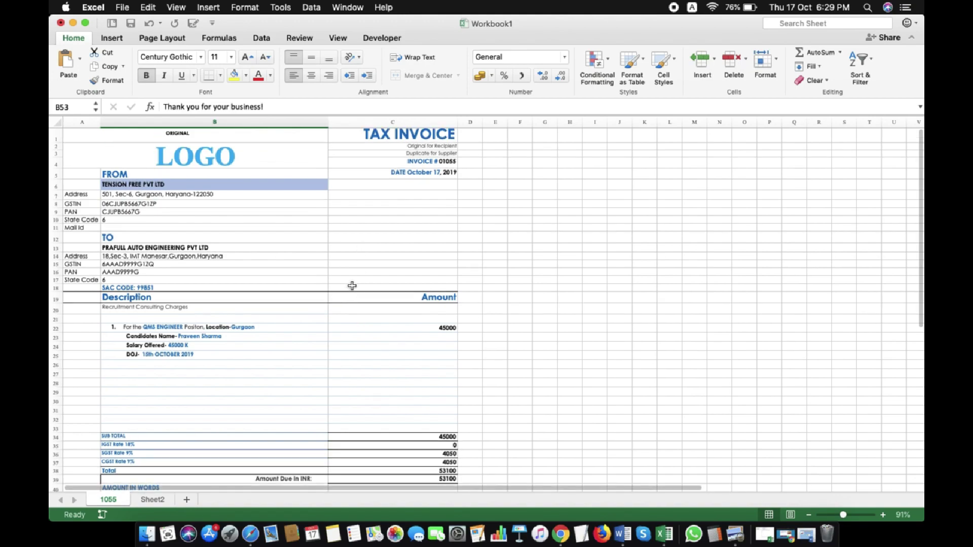
{"action": "scroll", "coordinate": [352, 286], "scroll_direction": "up", "scroll_amount": 5}
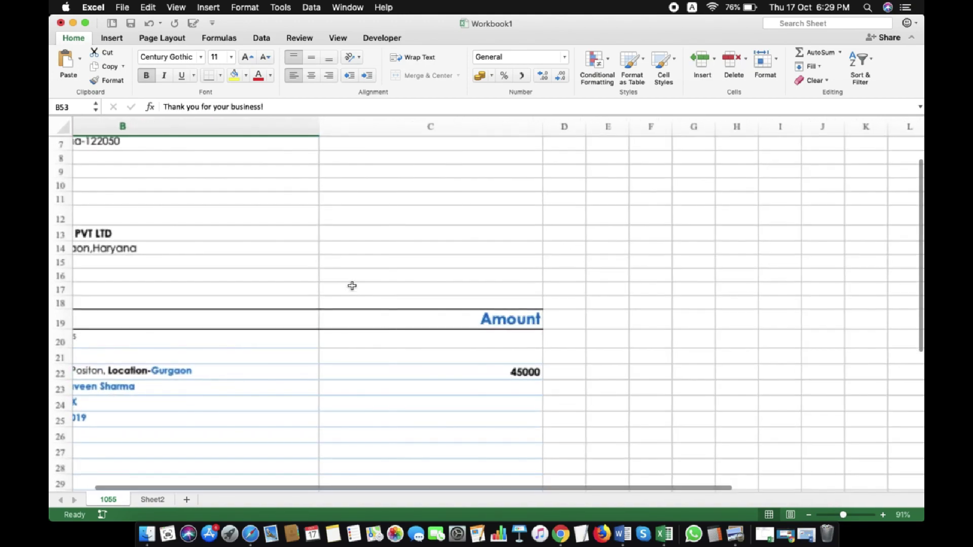
{"action": "scroll", "coordinate": [352, 286], "scroll_direction": "up", "scroll_amount": 3}
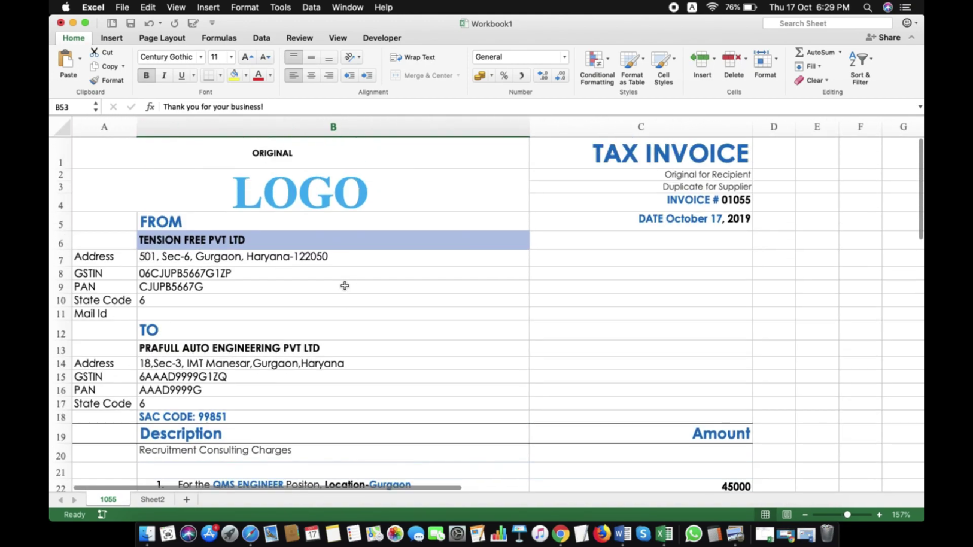
{"action": "left_click_drag", "start_coordinate": [261, 238], "coordinate": [269, 312]}
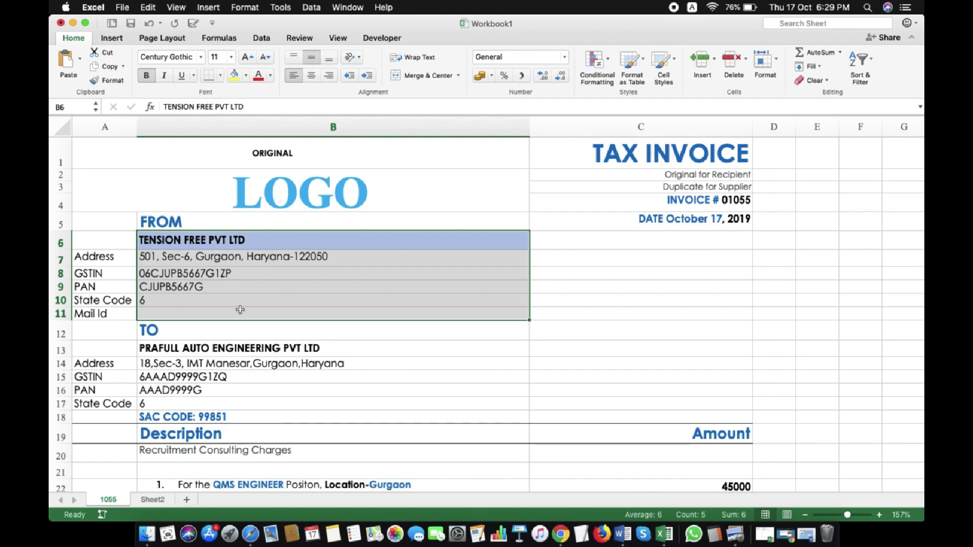
{"action": "scroll", "coordinate": [274, 320], "scroll_direction": "down", "scroll_amount": 3}
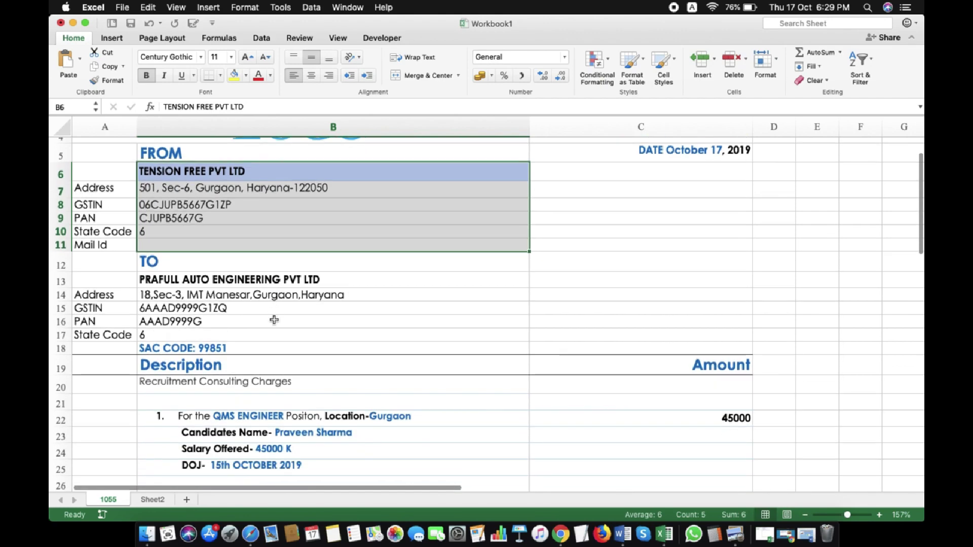
Choose PRAFULL AUTO ENGINEERING PVT LTD as the invoice recipient from the company list in B13
{"action": "left_click", "coordinate": [244, 279]}
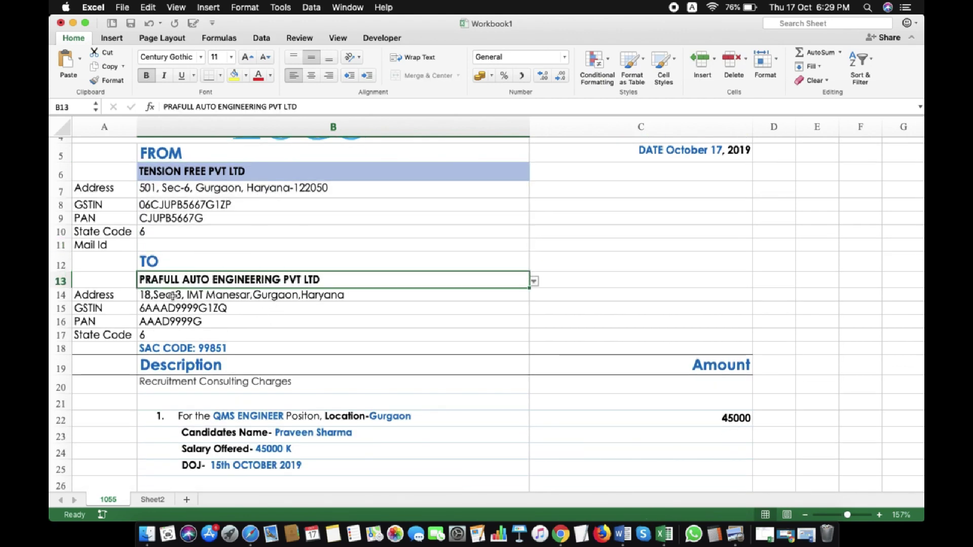
{"action": "left_click", "coordinate": [534, 282]}
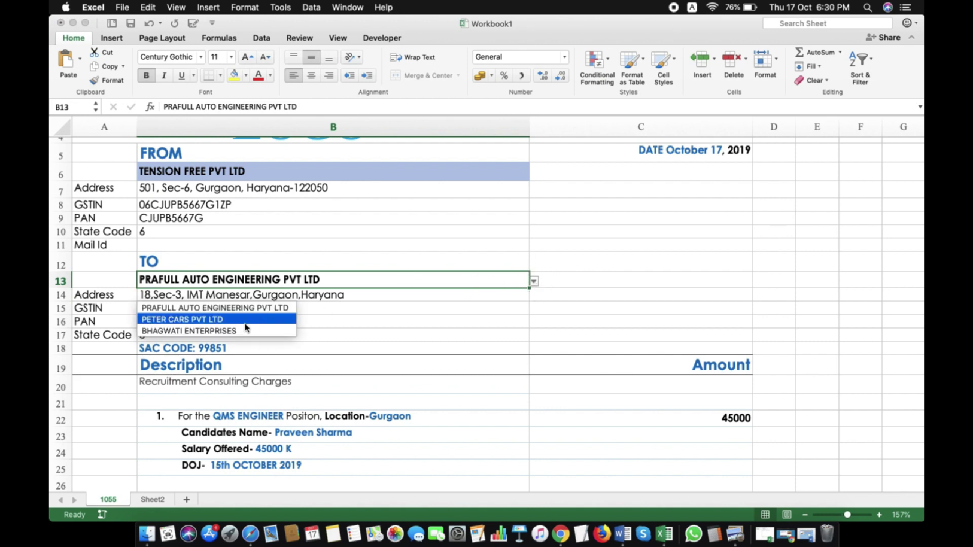
{"action": "left_click", "coordinate": [195, 309]}
{"action": "scroll", "coordinate": [354, 366], "scroll_direction": "down", "scroll_amount": 5}
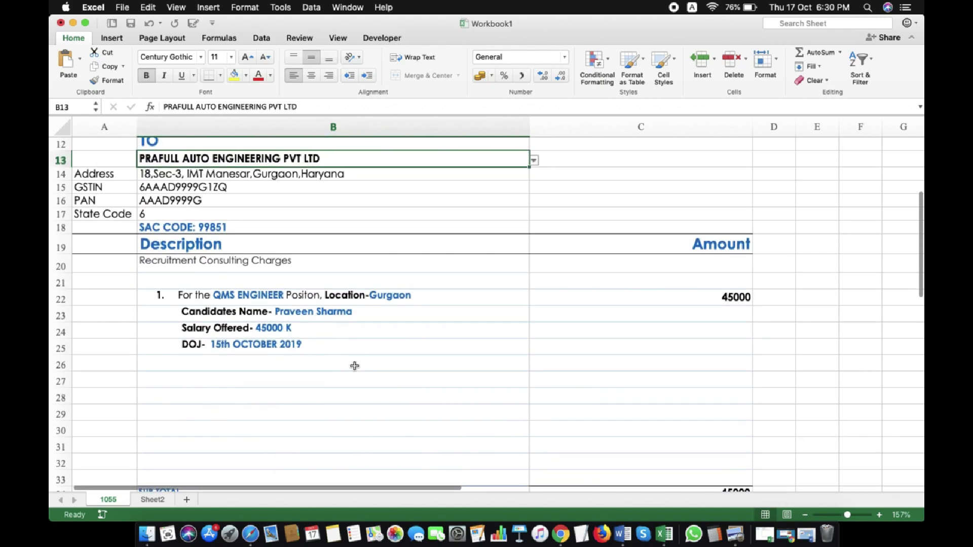
Switch the invoice recipient in B13 to PETER CARS PVT LTD and select its looked-up details in B14:B17
{"action": "scroll", "coordinate": [355, 366], "scroll_direction": "up", "scroll_amount": 6}
{"action": "left_click", "coordinate": [354, 321]}
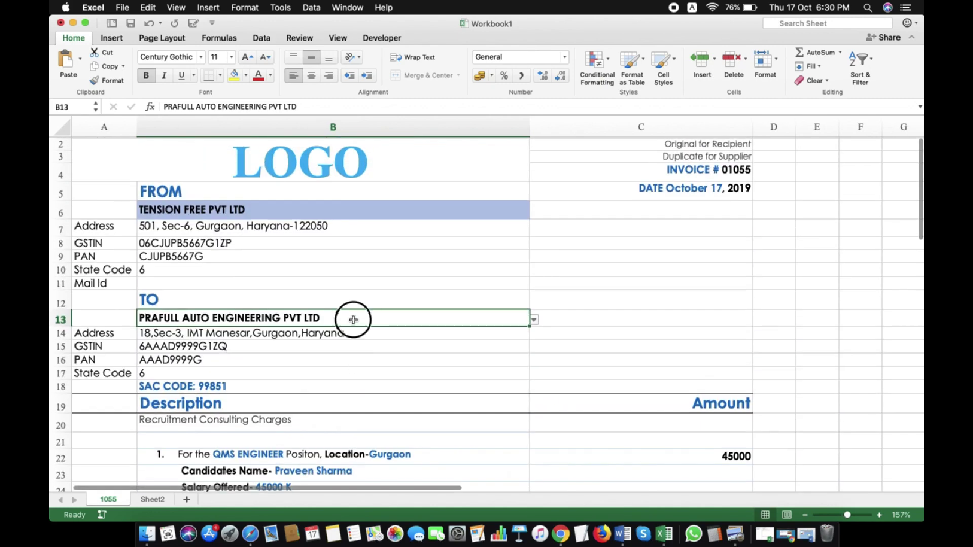
{"action": "left_click", "coordinate": [534, 320]}
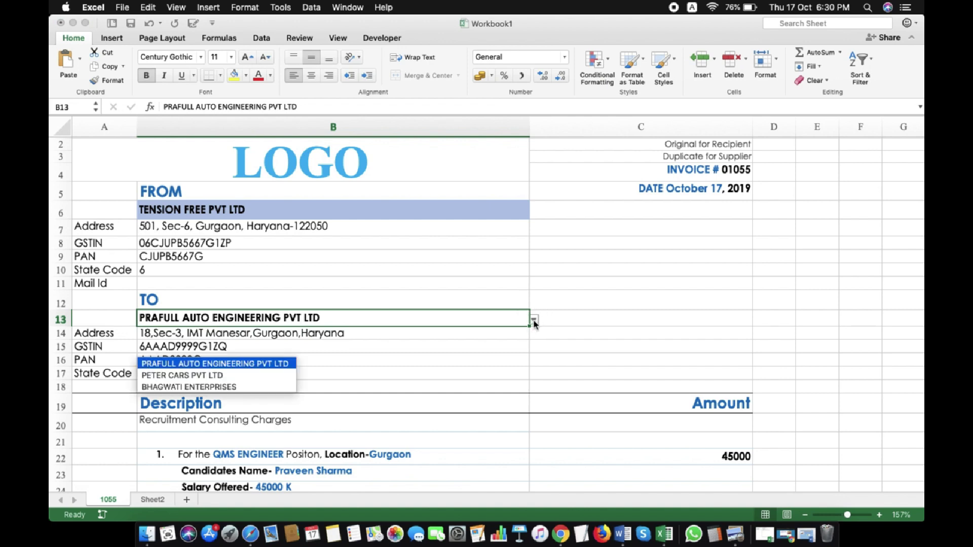
{"action": "left_click", "coordinate": [244, 376]}
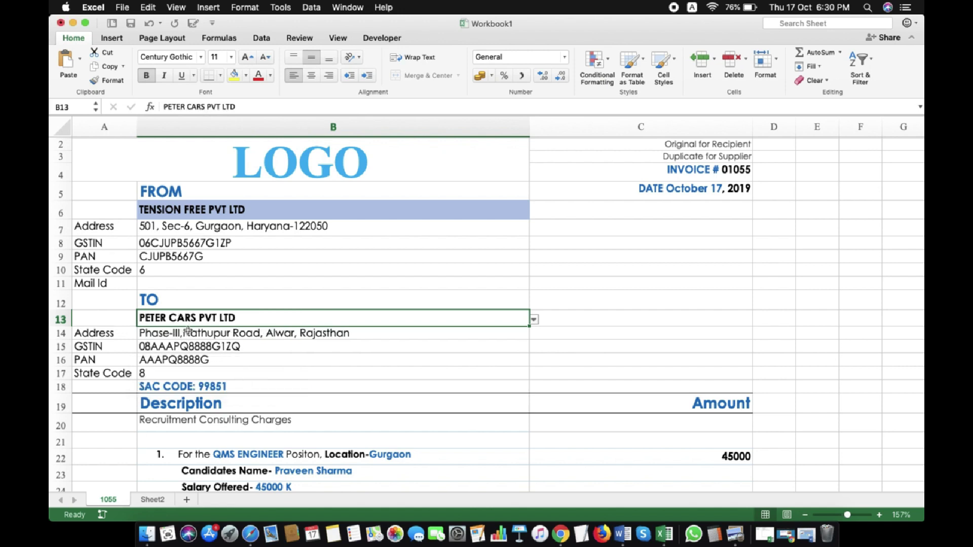
{"action": "left_click_drag", "start_coordinate": [188, 332], "coordinate": [185, 376]}
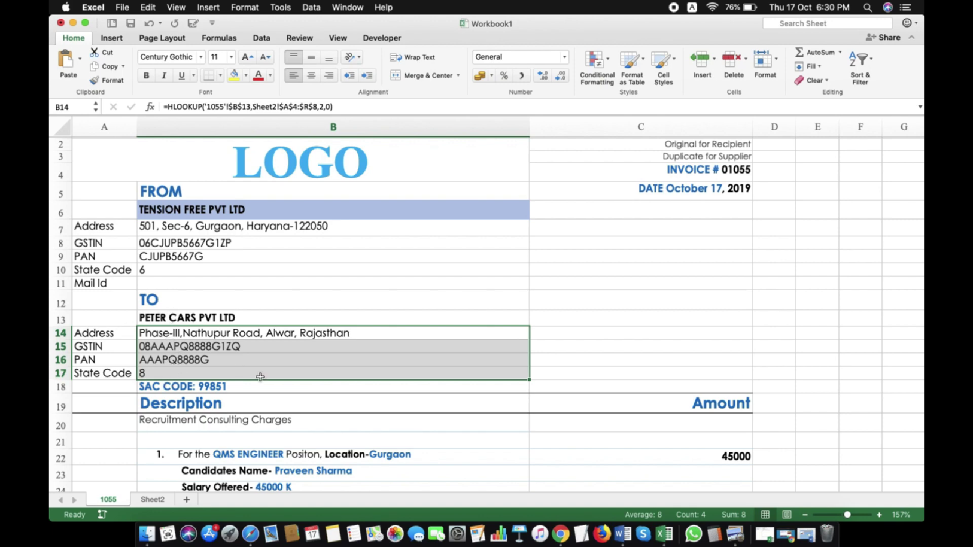
Compare the sender's and recipient's state codes in B10 and B17, and examine the IGST Rate 18% line in row 35
{"action": "scroll", "coordinate": [279, 385], "scroll_direction": "down", "scroll_amount": 5}
{"action": "scroll", "coordinate": [278, 384], "scroll_direction": "up", "scroll_amount": 3}
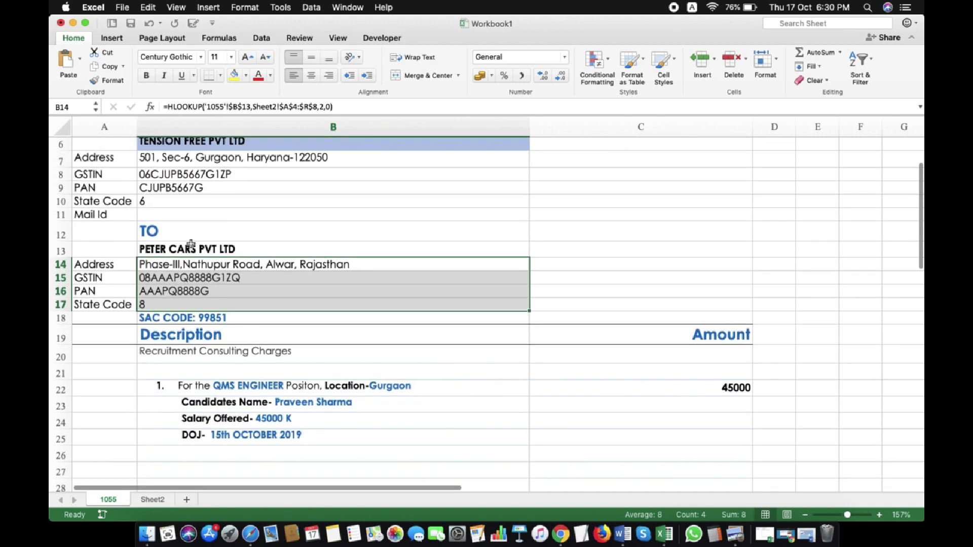
{"action": "left_click", "coordinate": [166, 202]}
{"action": "left_click", "coordinate": [156, 307]}
{"action": "scroll", "coordinate": [258, 364], "scroll_direction": "down", "scroll_amount": 10}
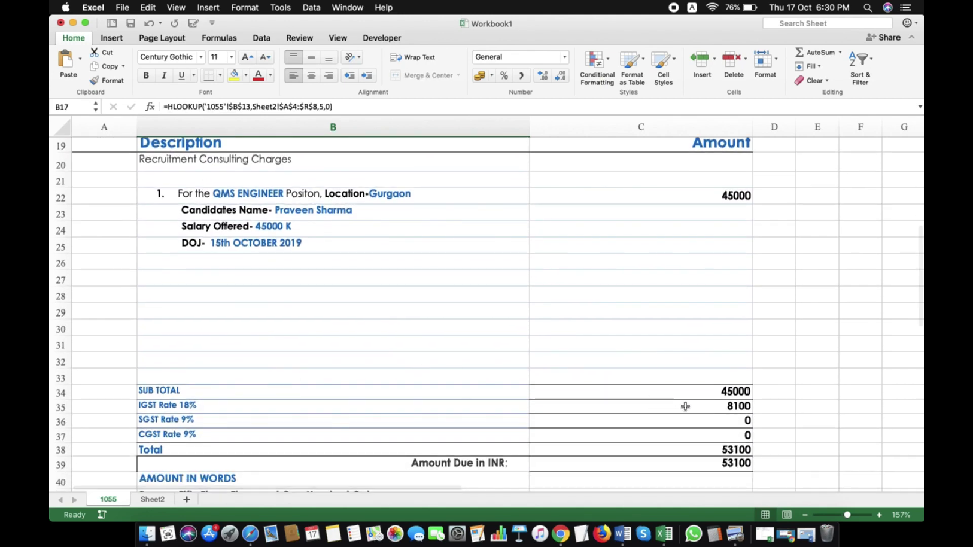
{"action": "left_click", "coordinate": [260, 400]}
{"action": "left_click", "coordinate": [240, 410]}
{"action": "left_click_drag", "start_coordinate": [239, 409], "coordinate": [672, 405]}
{"action": "scroll", "coordinate": [430, 313], "scroll_direction": "up", "scroll_amount": 5}
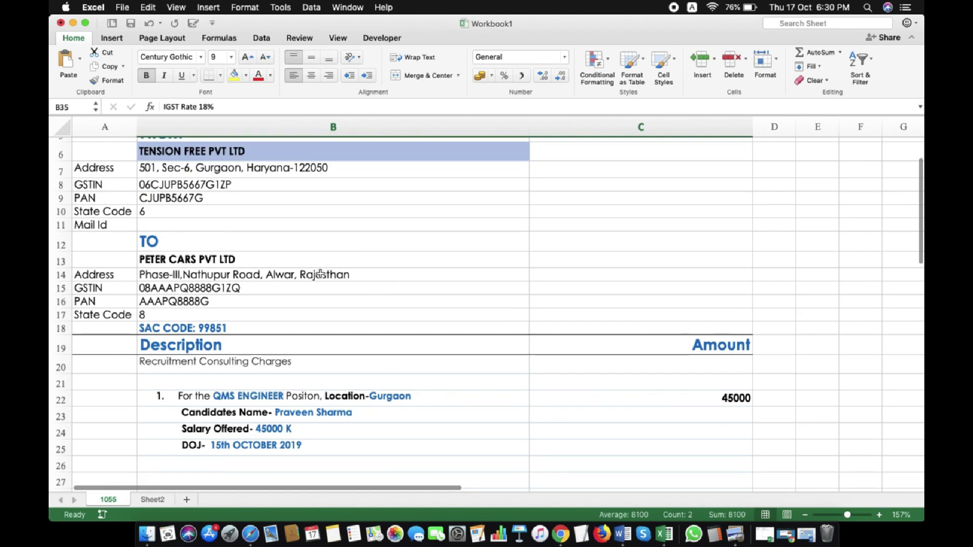
Set the recipient in B13 to PRAFULL AUTO ENGINEERING PVT LTD and review its details in B14:B17
{"action": "left_click", "coordinate": [239, 256]}
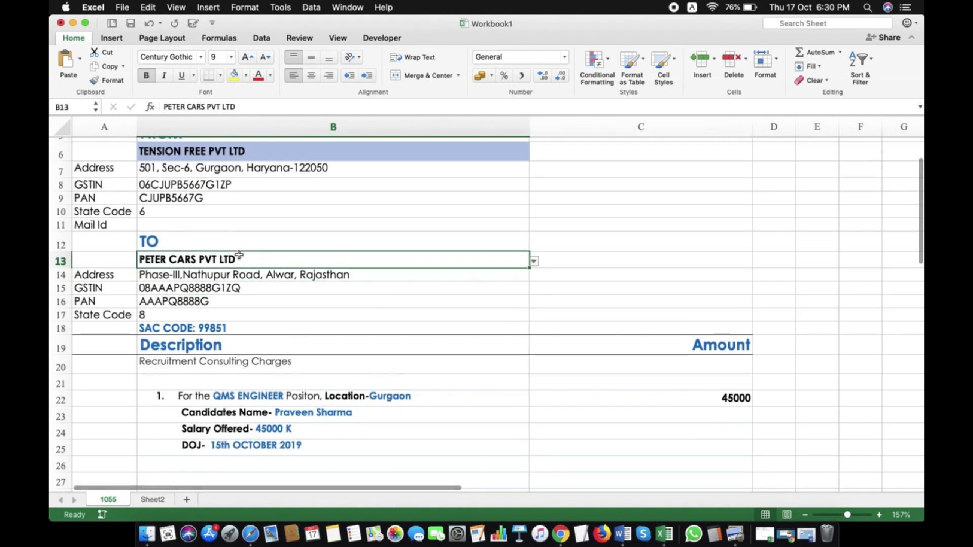
{"action": "left_click", "coordinate": [534, 261]}
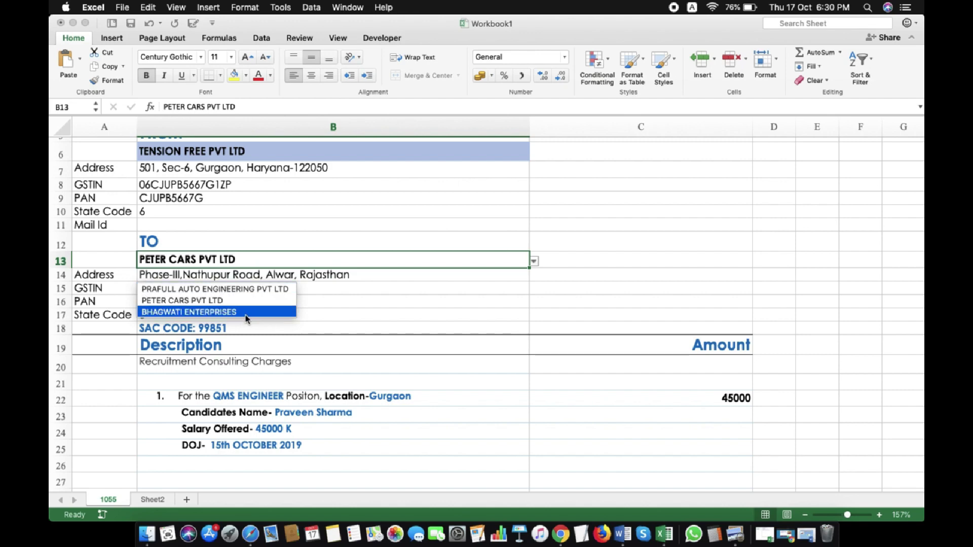
{"action": "left_click", "coordinate": [264, 289]}
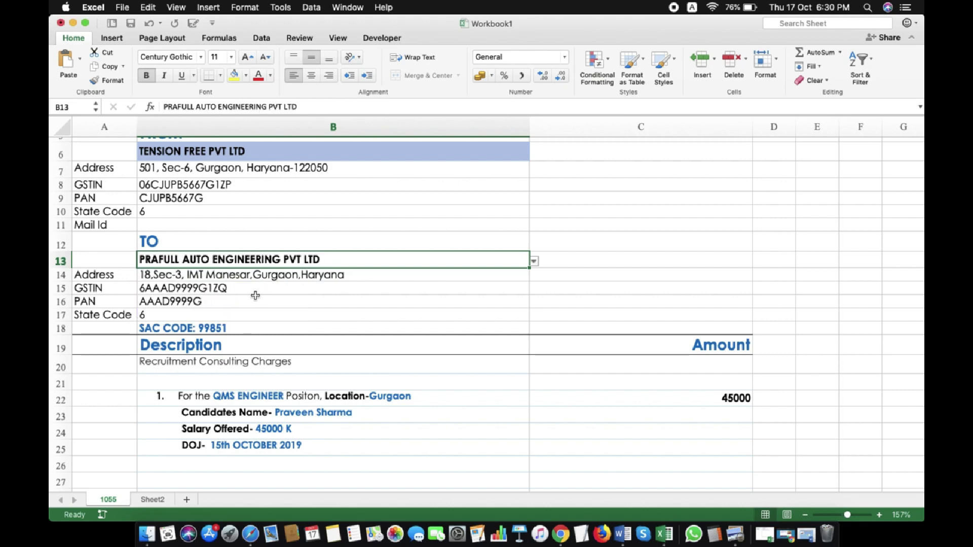
{"action": "left_click_drag", "start_coordinate": [193, 274], "coordinate": [193, 318]}
Examine the SGST Rate 9% and CGST Rate 9% lines in rows 36 and 37 for this recipient
{"action": "scroll", "coordinate": [469, 375], "scroll_direction": "down", "scroll_amount": 10}
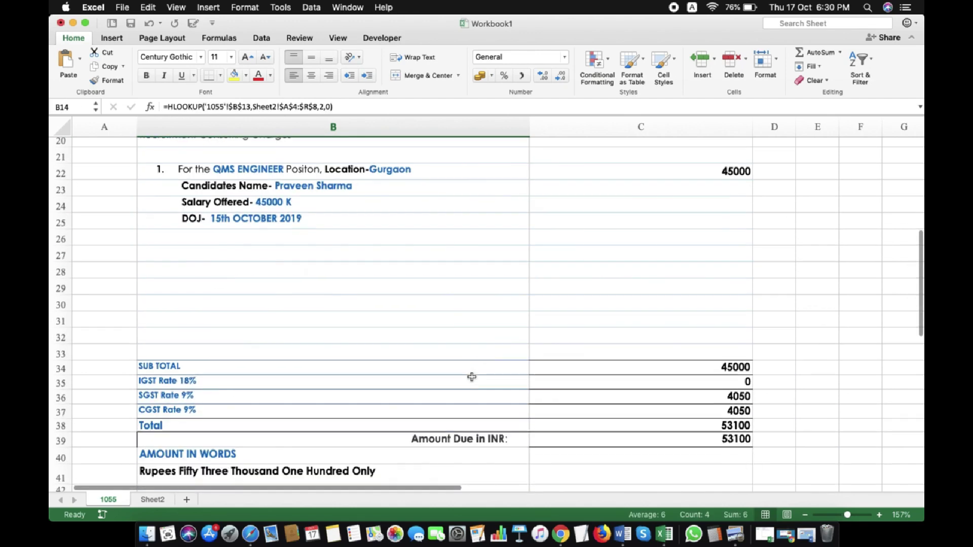
{"action": "left_click", "coordinate": [235, 356]}
{"action": "left_click_drag", "start_coordinate": [297, 375], "coordinate": [296, 388]}
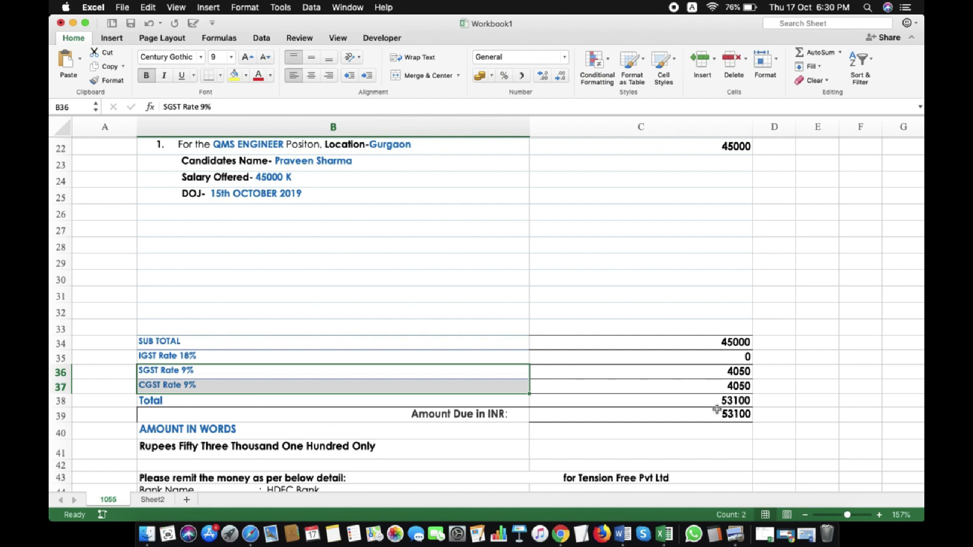
{"action": "scroll", "coordinate": [717, 410], "scroll_direction": "up", "scroll_amount": 10}
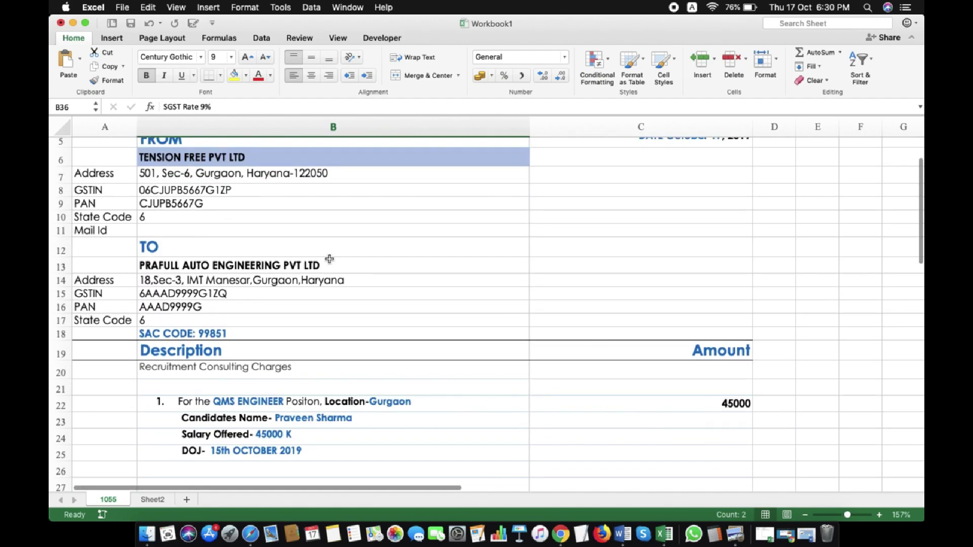
Add a List data validation to C13 with the Sheet2 company names =Sheet2!$A$4:$C$4 as its source
{"action": "left_click", "coordinate": [318, 264]}
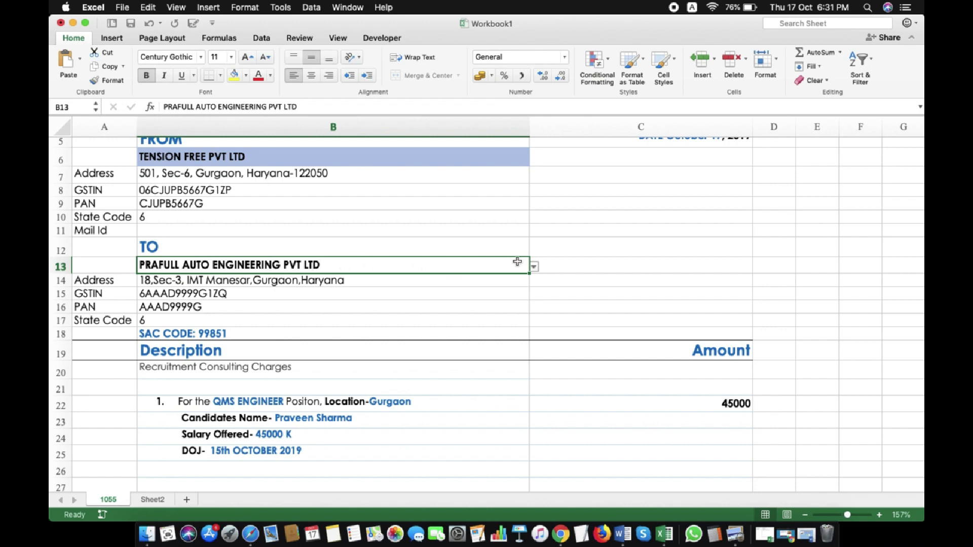
{"action": "left_click", "coordinate": [629, 265]}
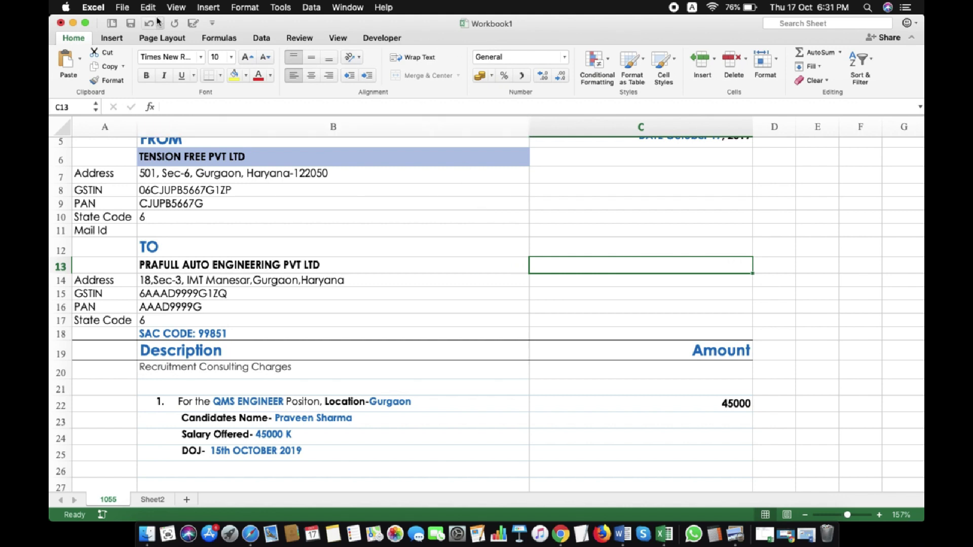
{"action": "left_click", "coordinate": [262, 39]}
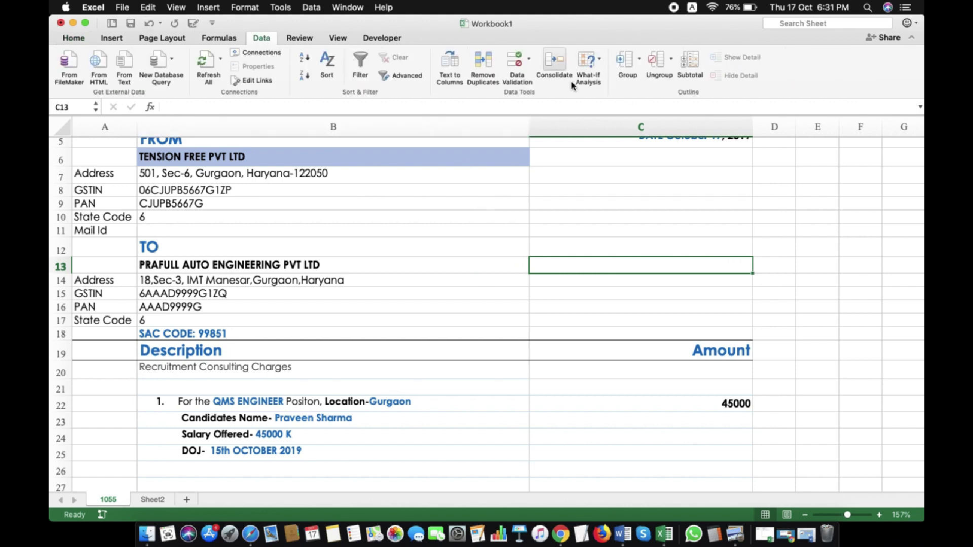
{"action": "left_click", "coordinate": [524, 67]}
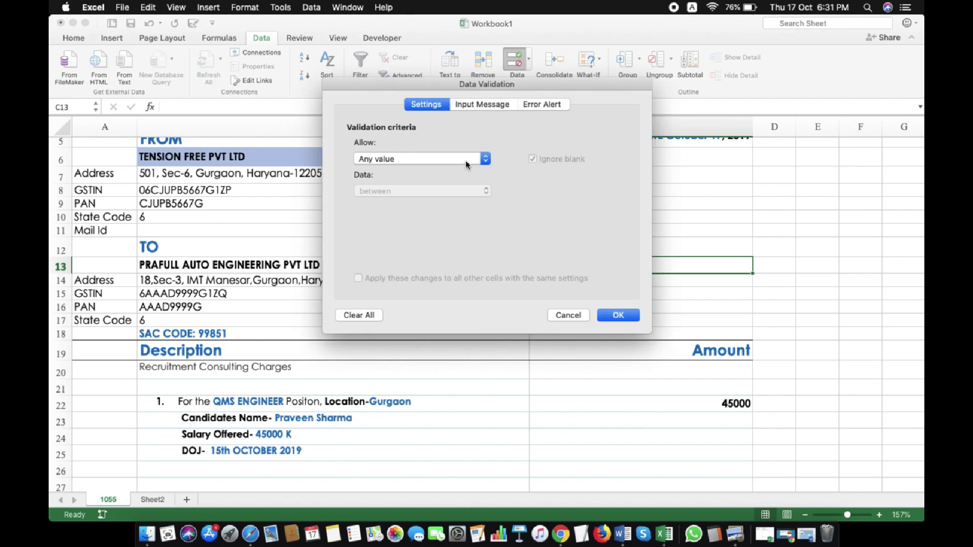
{"action": "left_click", "coordinate": [473, 162]}
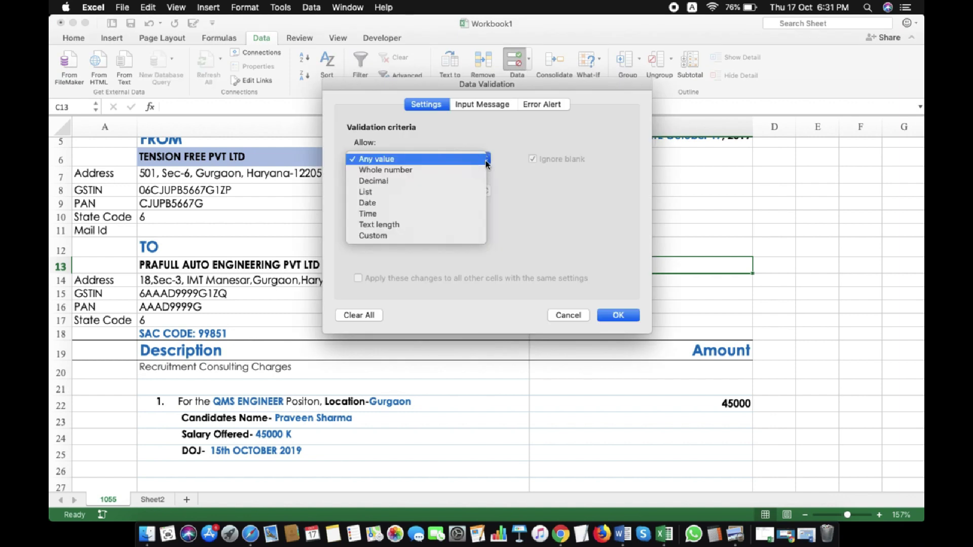
{"action": "left_click", "coordinate": [388, 193]}
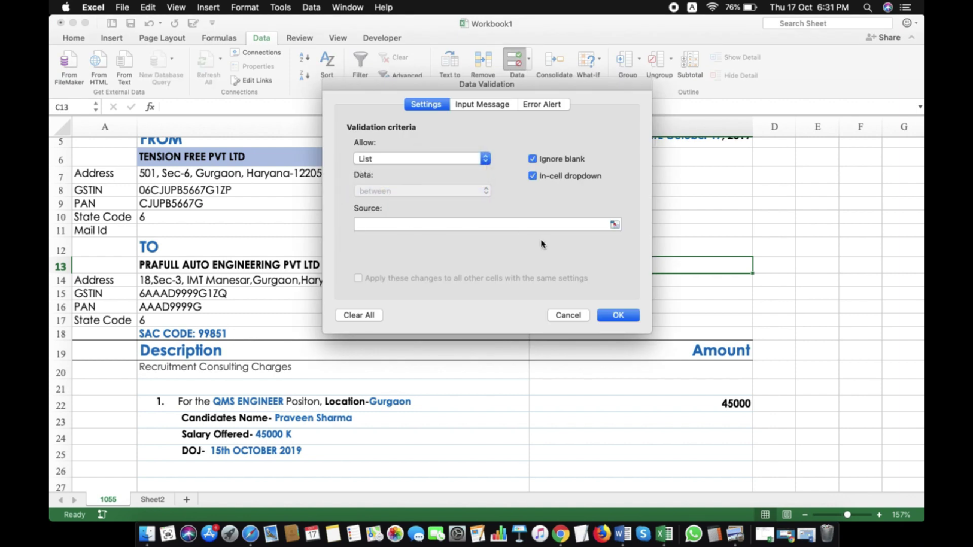
{"action": "left_click", "coordinate": [615, 224]}
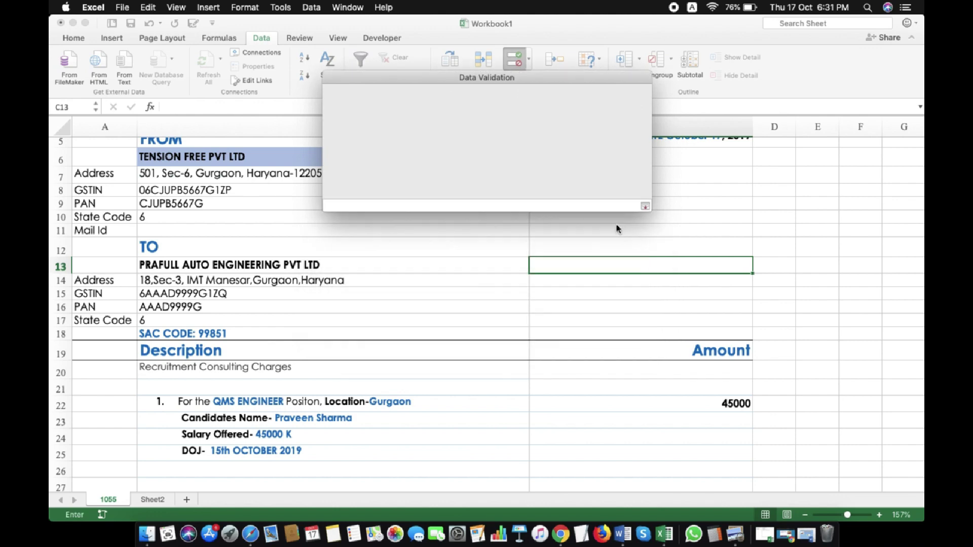
{"action": "left_click", "coordinate": [147, 500]}
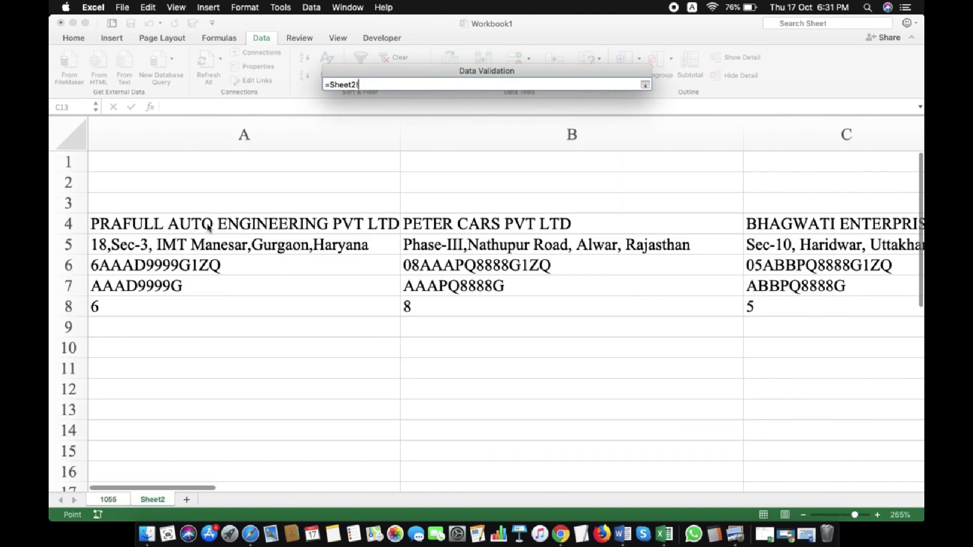
{"action": "left_click_drag", "start_coordinate": [165, 222], "coordinate": [801, 223]}
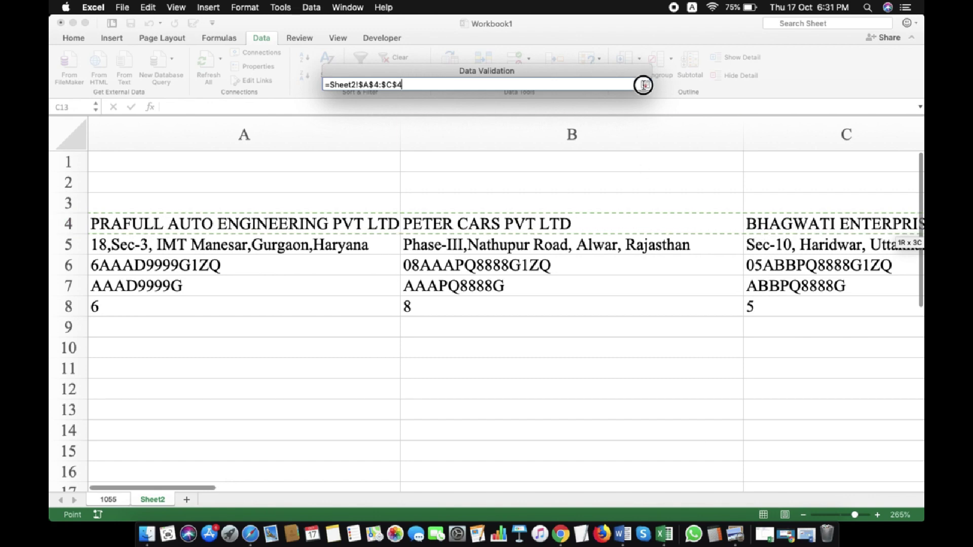
{"action": "left_click", "coordinate": [645, 85]}
{"action": "left_click", "coordinate": [618, 315]}
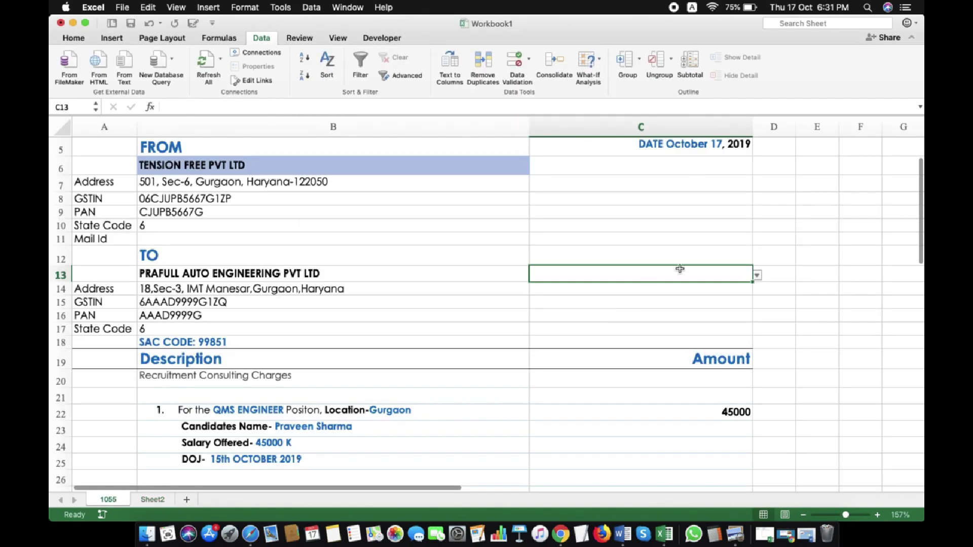
Test the company list in C13 by switching between the three clients, ending on PRAFULL AUTO ENGINEERING PVT LTD
{"action": "left_click", "coordinate": [757, 276]}
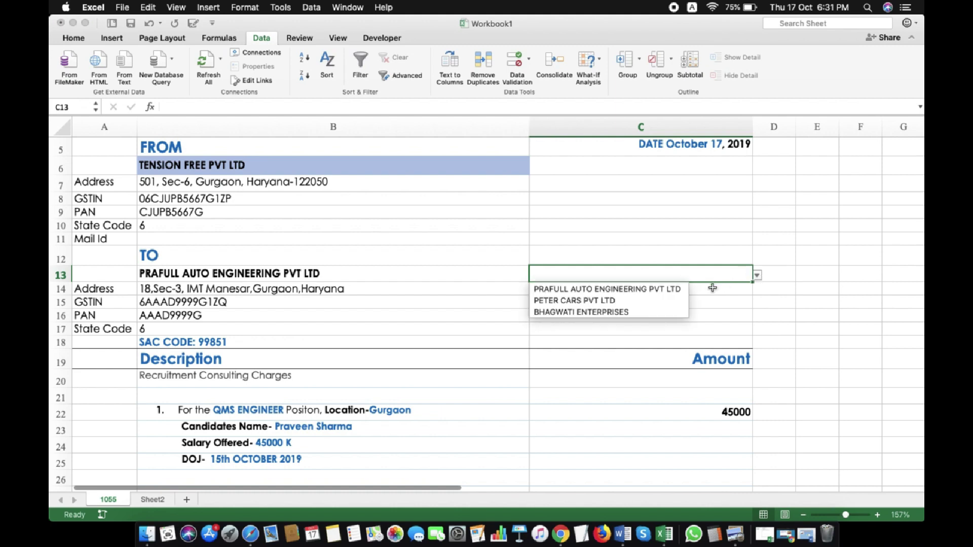
{"action": "left_click", "coordinate": [641, 289]}
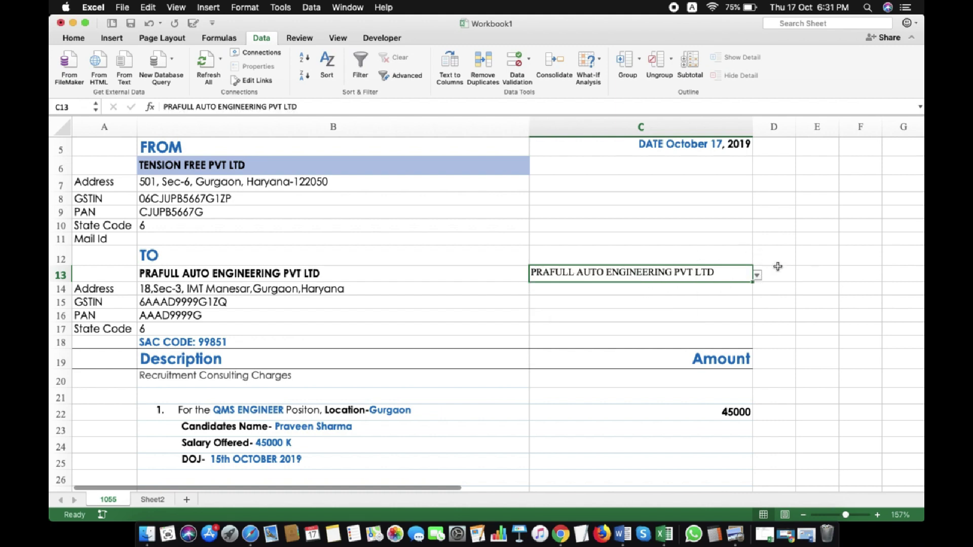
{"action": "left_click", "coordinate": [757, 279]}
{"action": "left_click", "coordinate": [653, 292]}
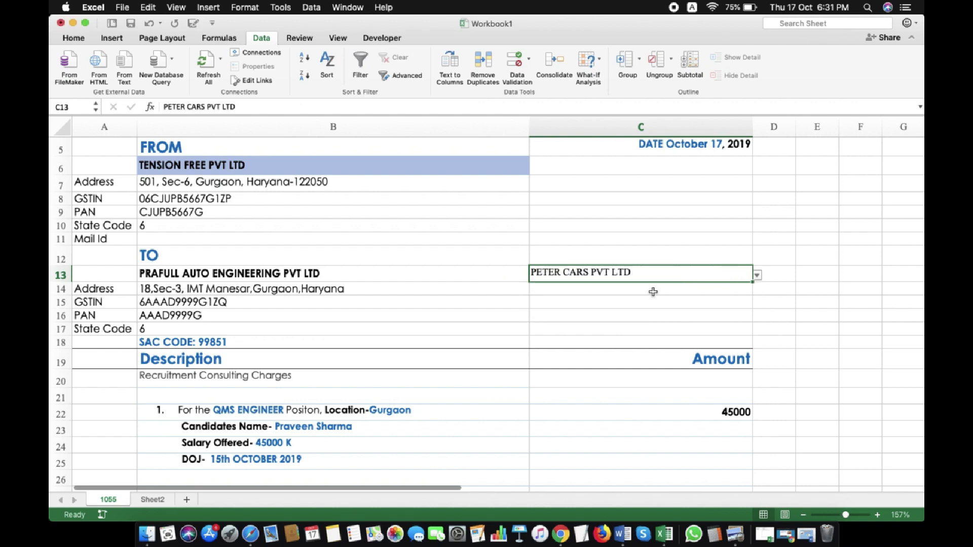
{"action": "left_click", "coordinate": [757, 276]}
{"action": "left_click", "coordinate": [623, 311]}
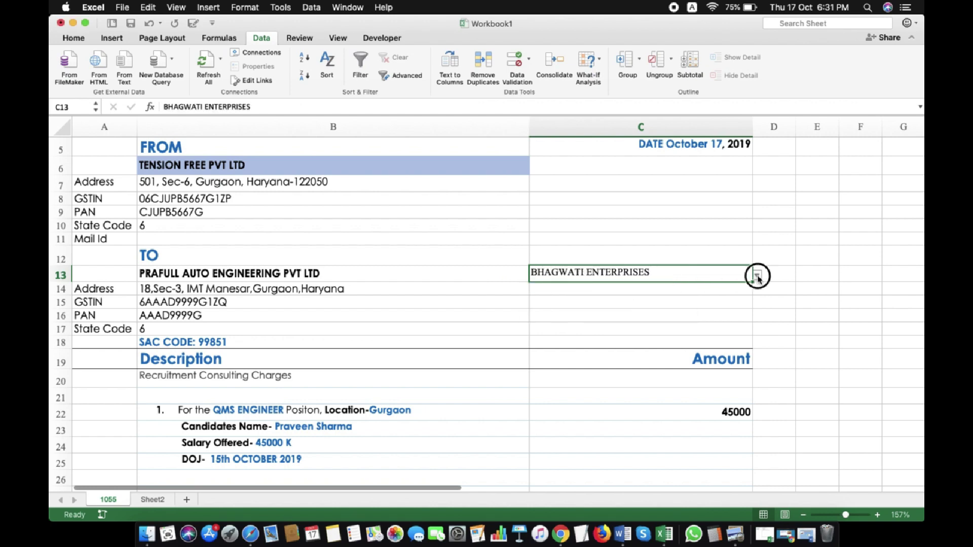
{"action": "left_click", "coordinate": [757, 276]}
{"action": "left_click", "coordinate": [637, 299]}
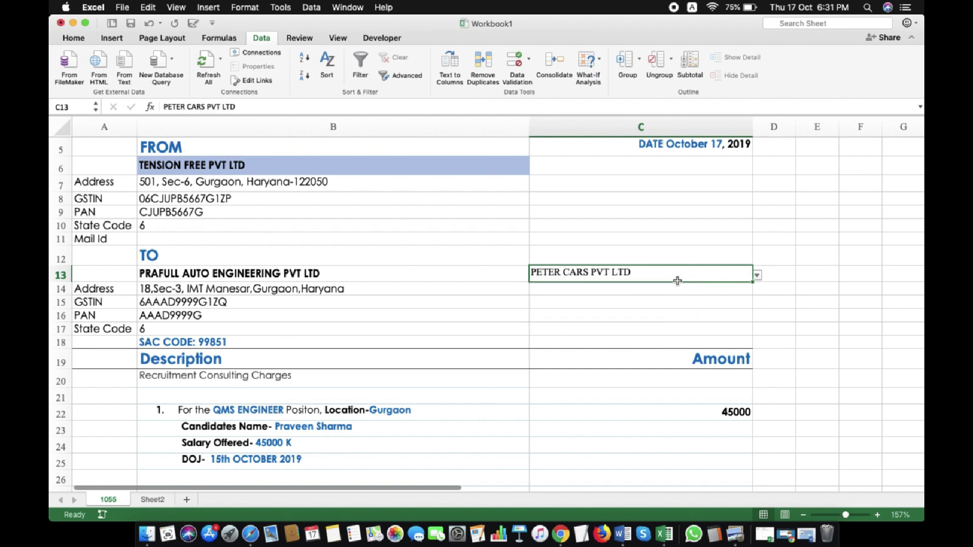
{"action": "left_click", "coordinate": [757, 276]}
{"action": "left_click", "coordinate": [607, 312]}
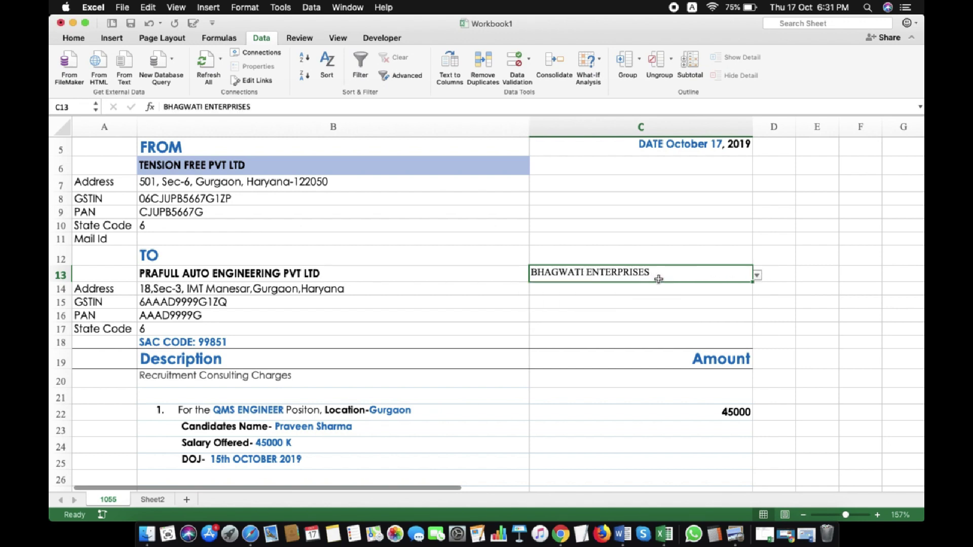
{"action": "left_click", "coordinate": [757, 276]}
{"action": "left_click", "coordinate": [600, 287]}
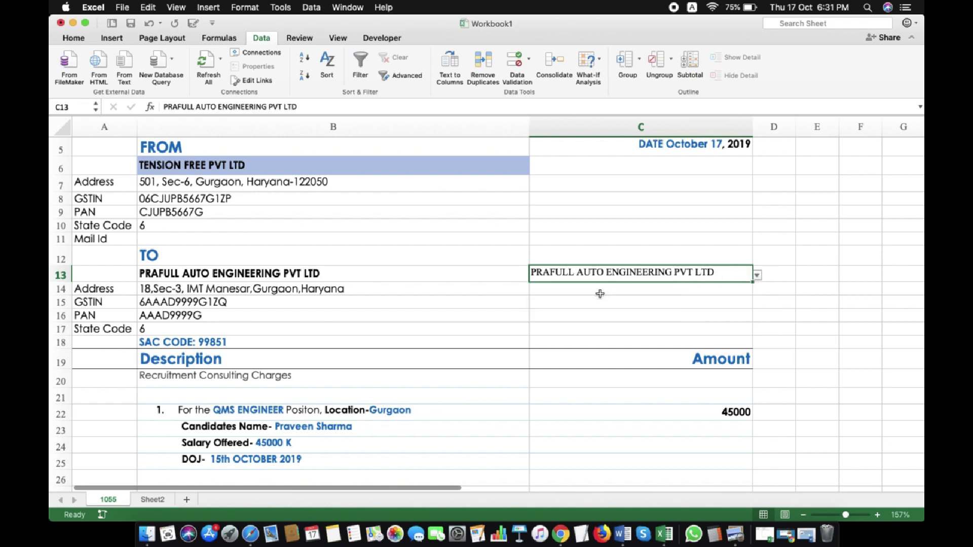
{"action": "left_click", "coordinate": [563, 287]}
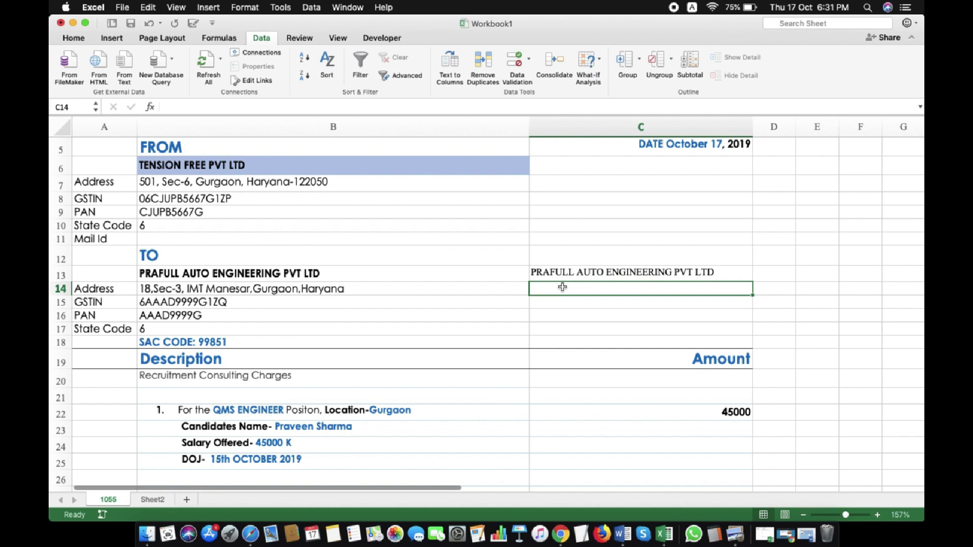
{"action": "left_click", "coordinate": [548, 306]}
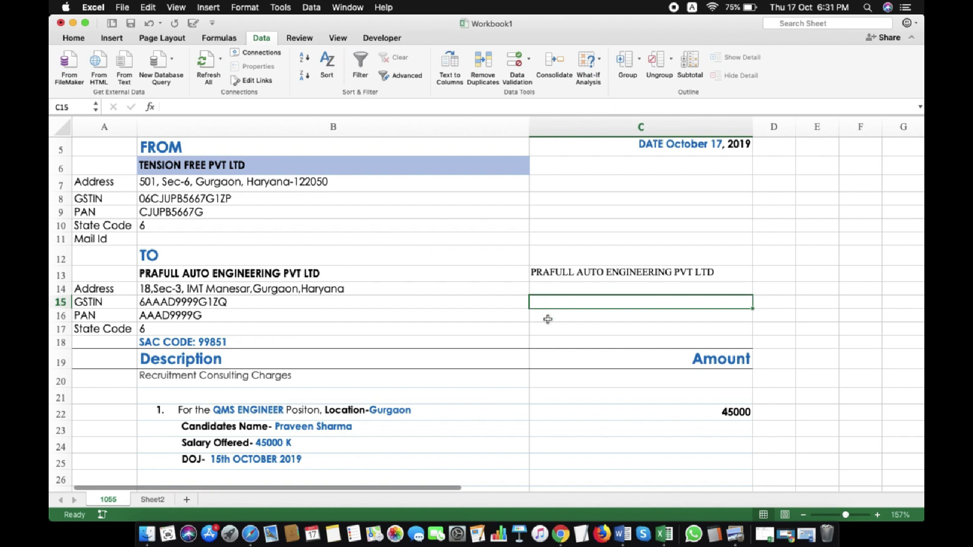
{"action": "left_click", "coordinate": [548, 318]}
{"action": "left_click", "coordinate": [549, 330]}
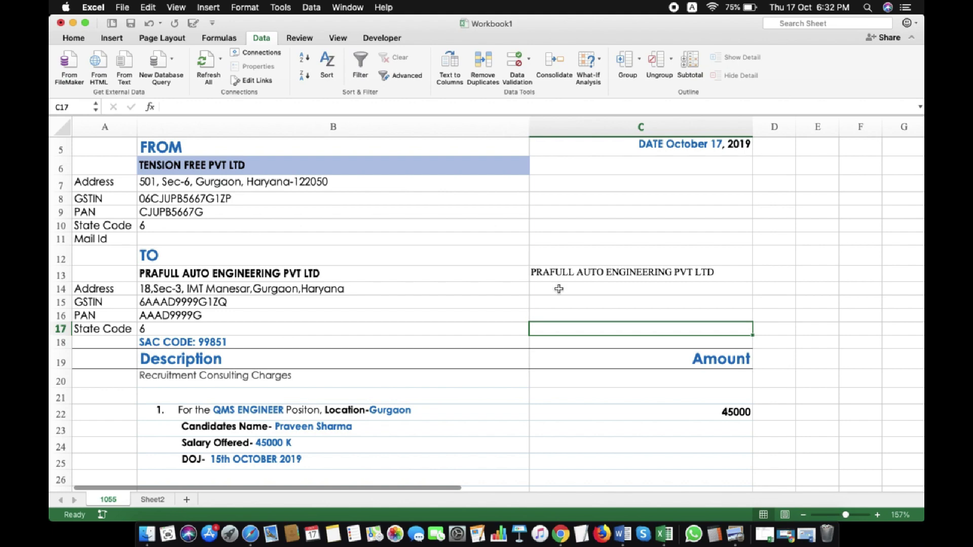
Enter =HLOOKUP(C13,Sheet2!A4:C7,2,0) in C14 to look up the selected company's address
{"action": "scroll", "coordinate": [559, 289], "scroll_direction": "up", "scroll_amount": 5}
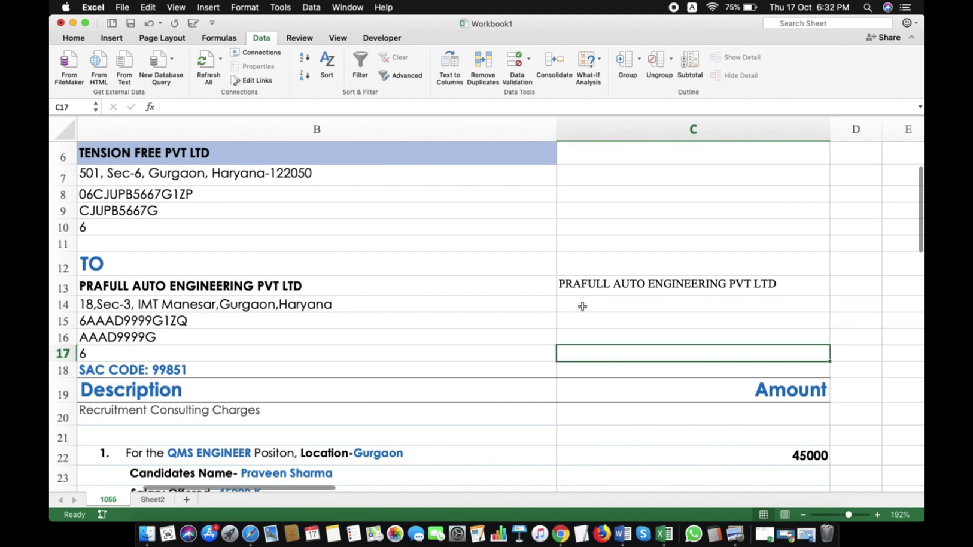
{"action": "left_click", "coordinate": [583, 306]}
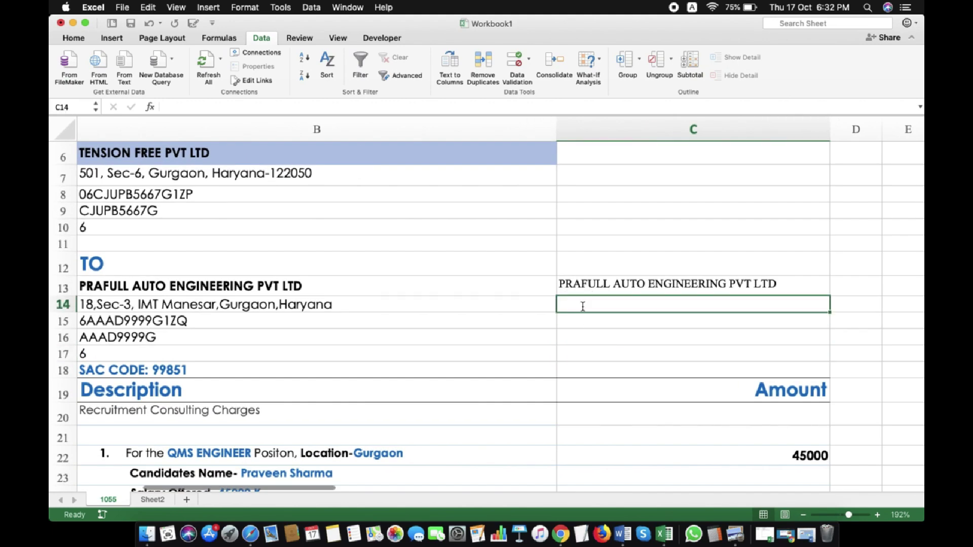
{"action": "type", "text": "=hlo"}
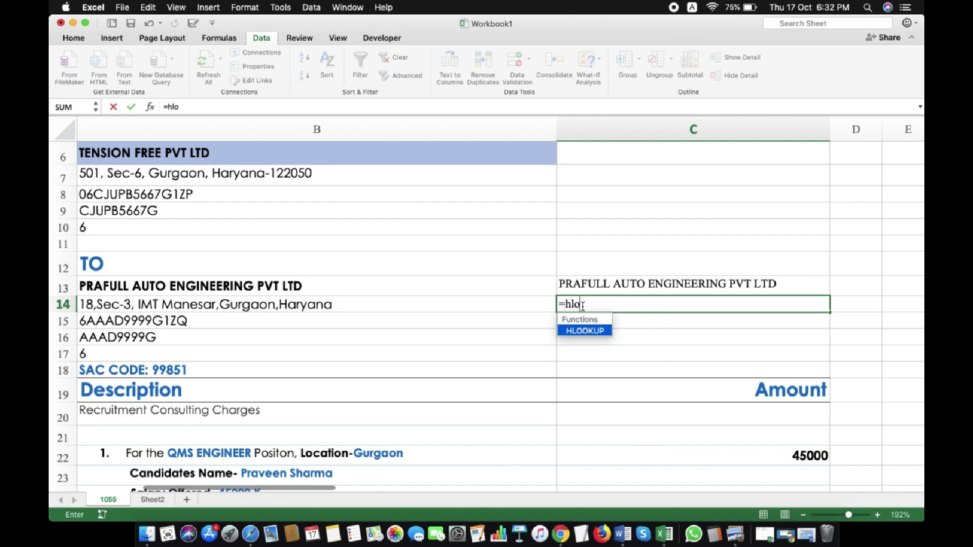
{"action": "type", "text": "okup("}
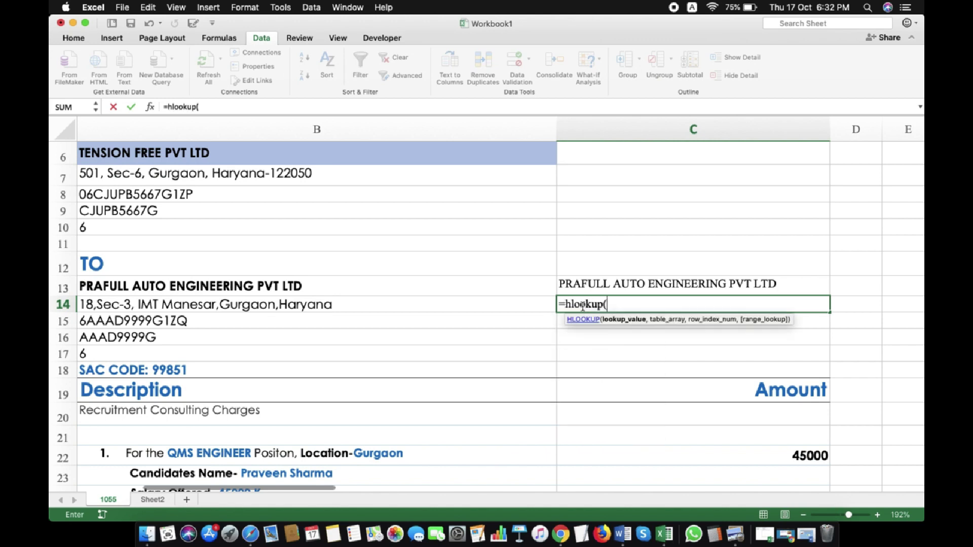
{"action": "left_click", "coordinate": [620, 285]}
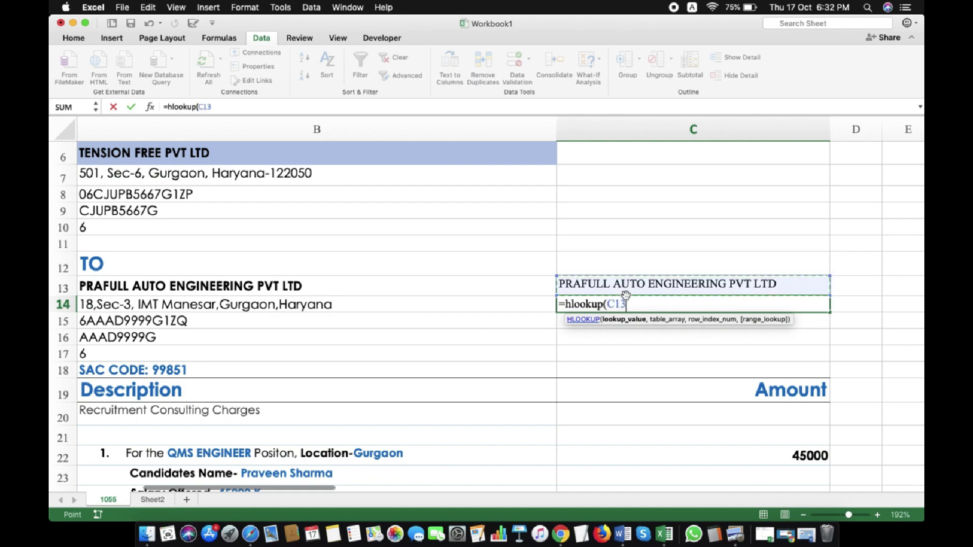
{"action": "type", "text": ","}
{"action": "left_click", "coordinate": [151, 501]}
{"action": "left_click_drag", "start_coordinate": [146, 230], "coordinate": [907, 287]}
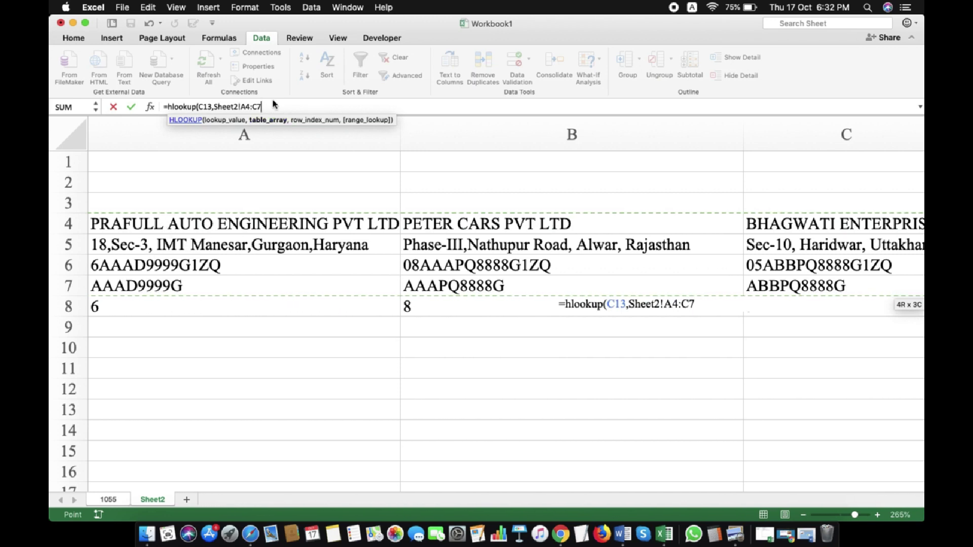
{"action": "type", "text": ",2"}
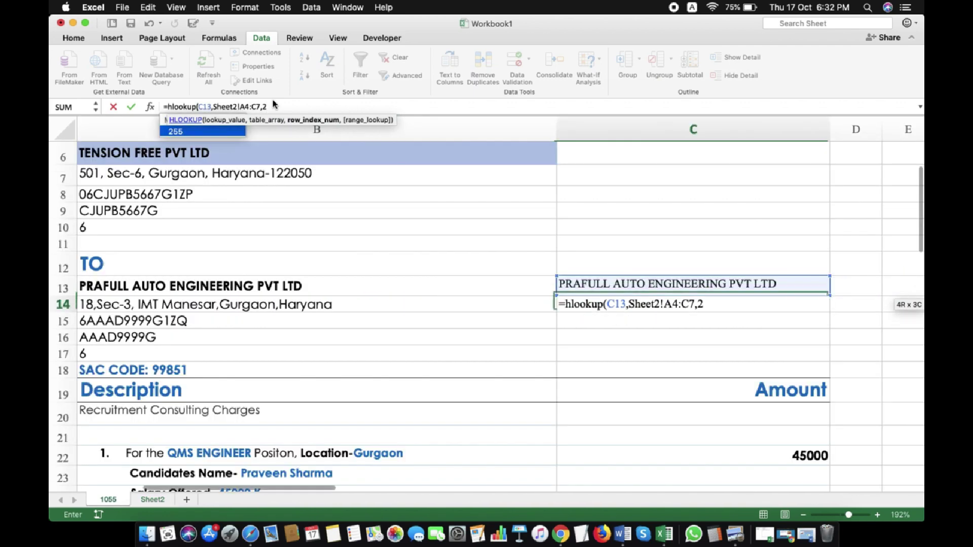
{"action": "type", "text": ","}
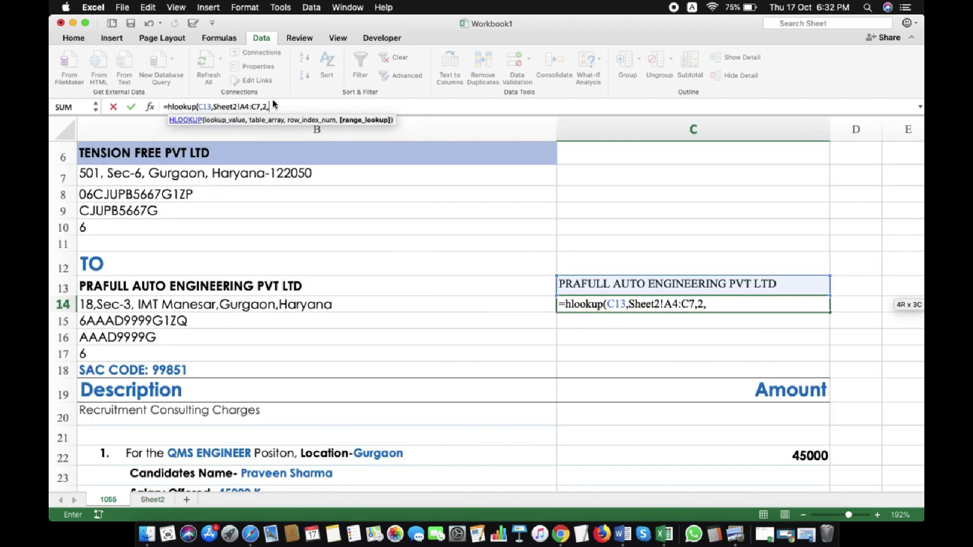
{"action": "type", "text": "0)"}
{"action": "key", "text": "Return"}
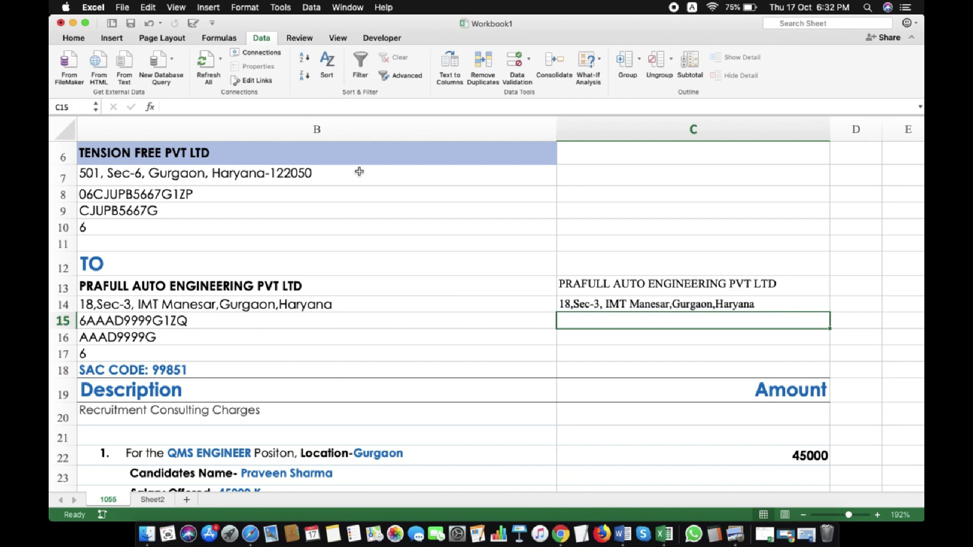
Compare the address looked up in C14 with the client's column on Sheet2
{"action": "left_click", "coordinate": [635, 304]}
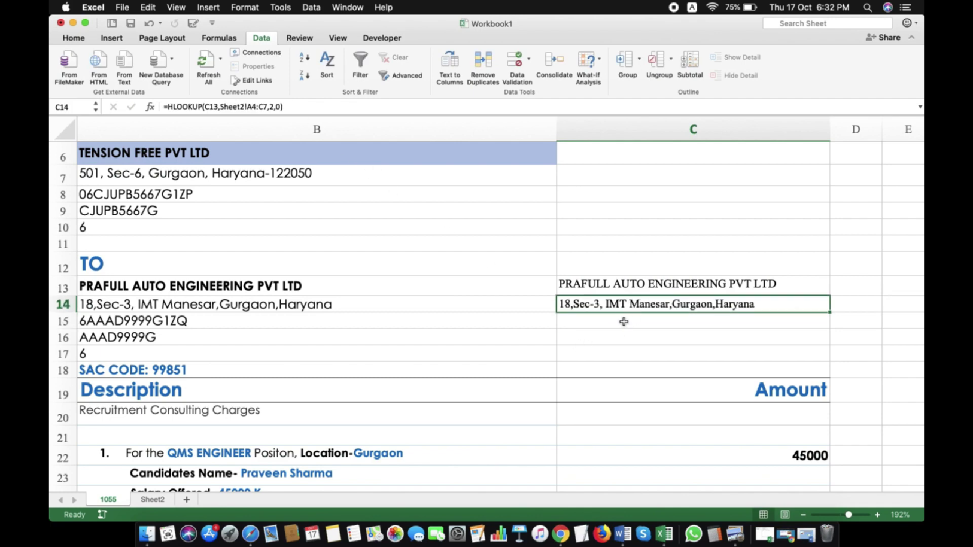
{"action": "left_click", "coordinate": [148, 499]}
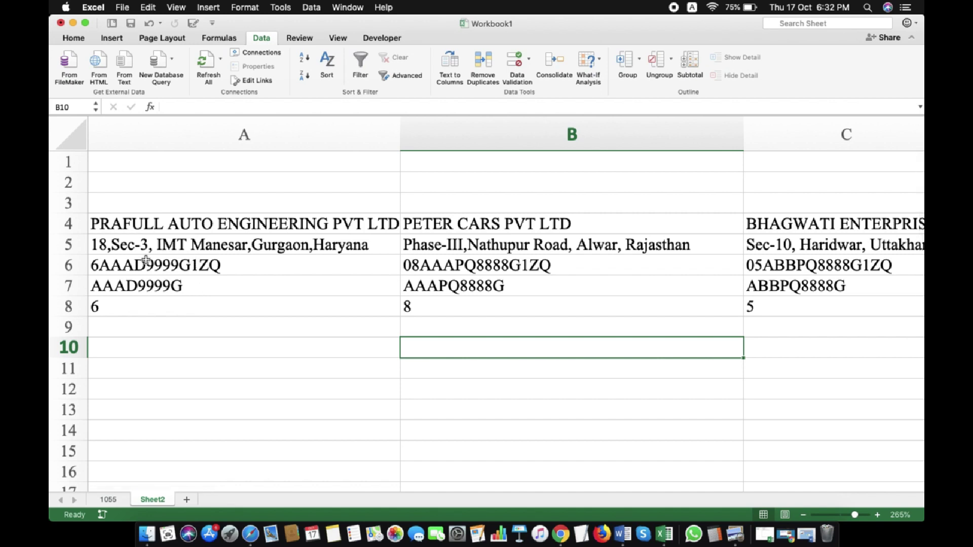
{"action": "left_click", "coordinate": [107, 500]}
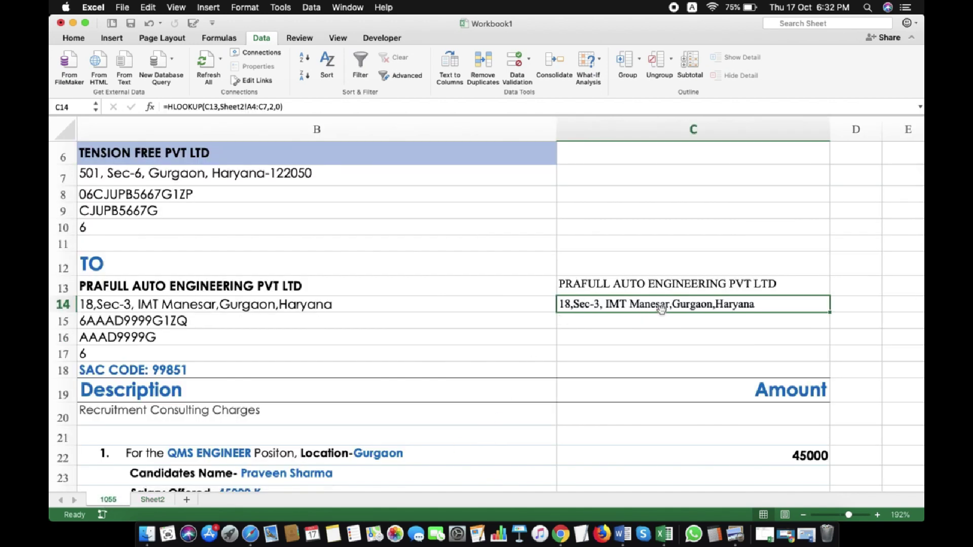
Copy the HLOOKUP formula from C14 into the GSTIN cell C15
{"action": "left_click", "coordinate": [636, 321]}
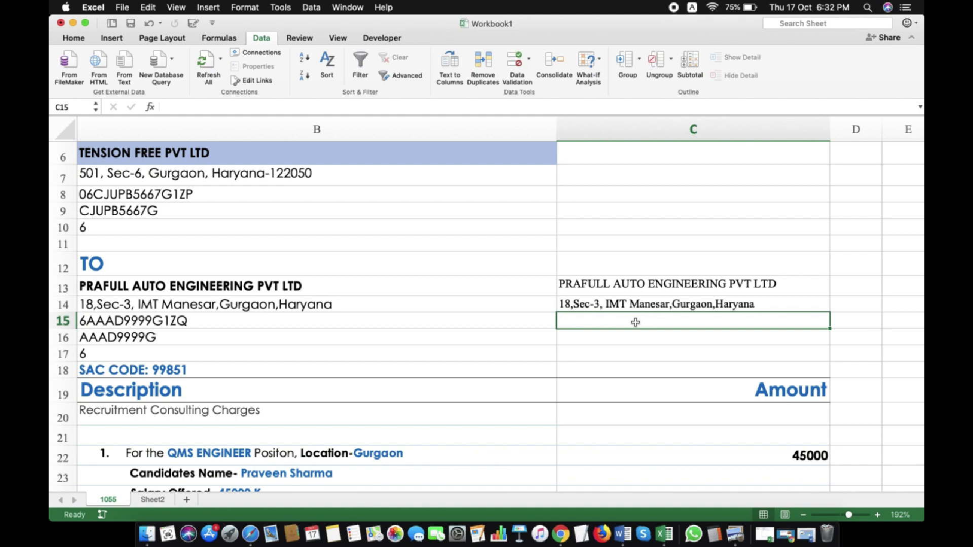
{"action": "key", "text": "Up"}
{"action": "key", "text": "super+c"}
{"action": "key", "text": "Down"}
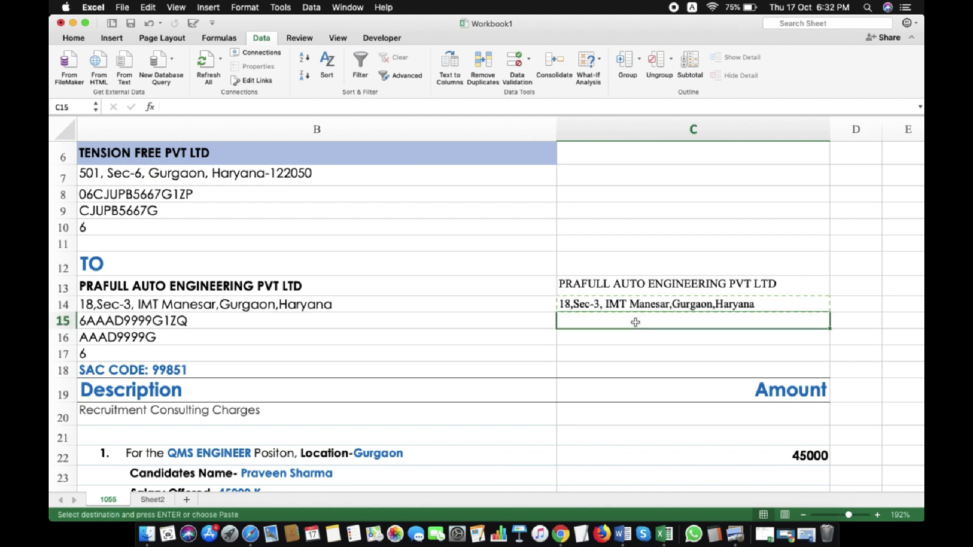
{"action": "key", "text": "super+v"}
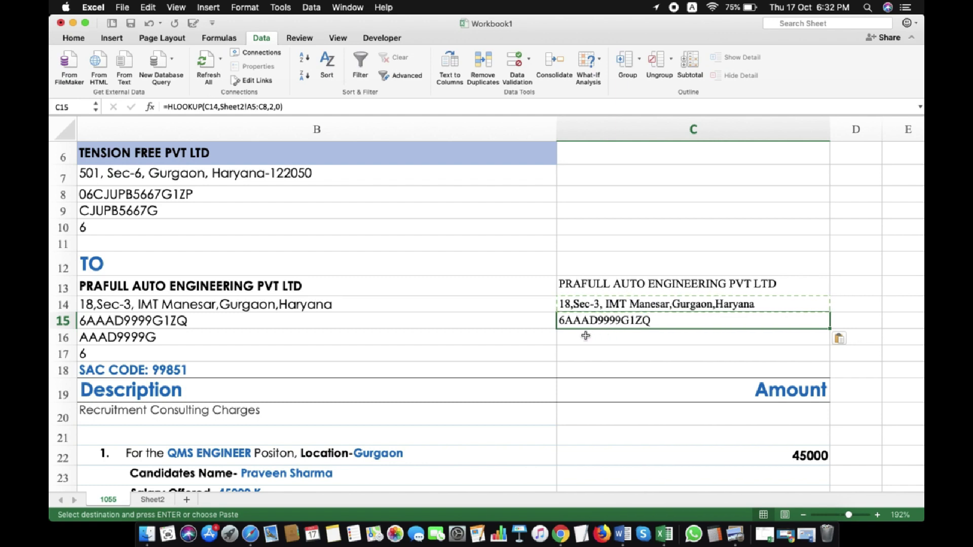
Inspect the references in C14's formula and change the lookup value of the copied formula in C15 to C13
{"action": "left_click", "coordinate": [591, 286]}
{"action": "left_click", "coordinate": [588, 302]}
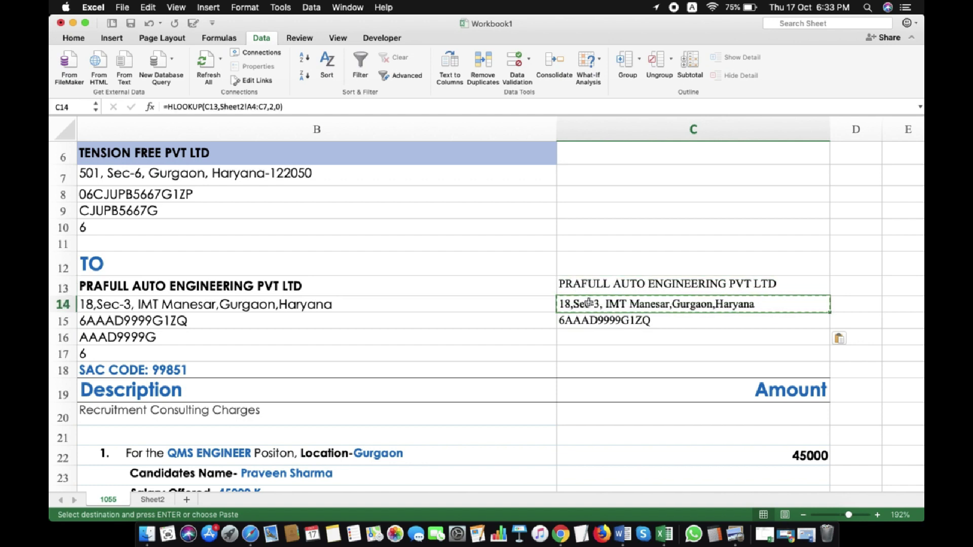
{"action": "left_click", "coordinate": [218, 106]}
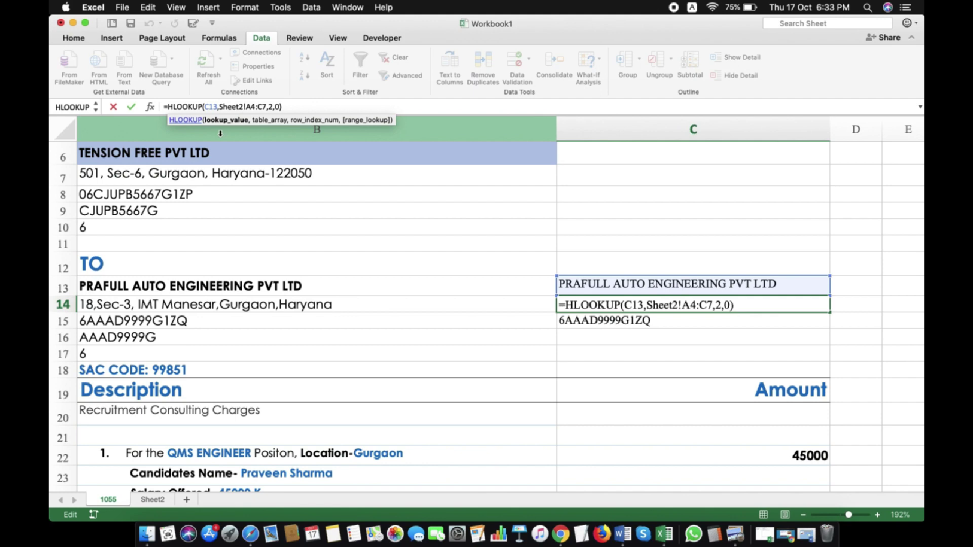
{"action": "key", "text": "Return"}
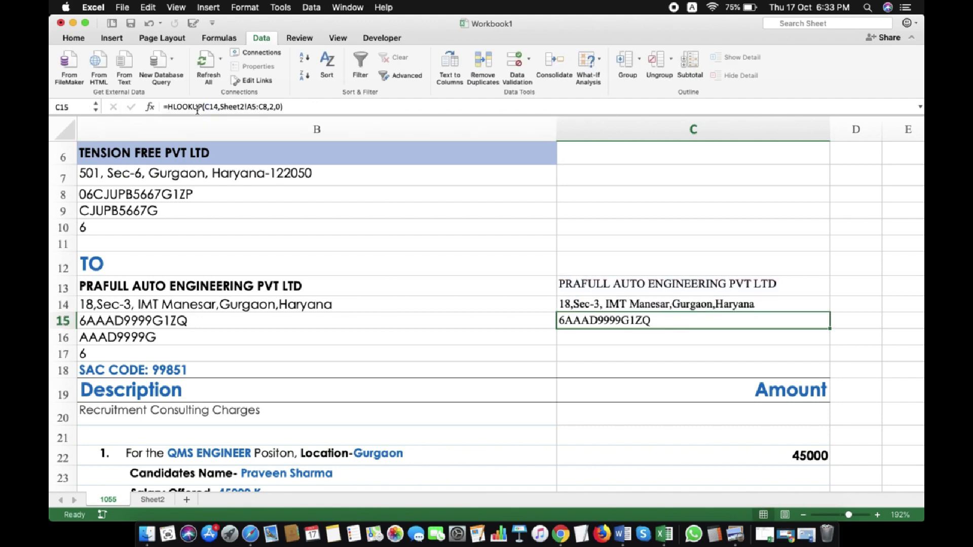
{"action": "left_click", "coordinate": [221, 107]}
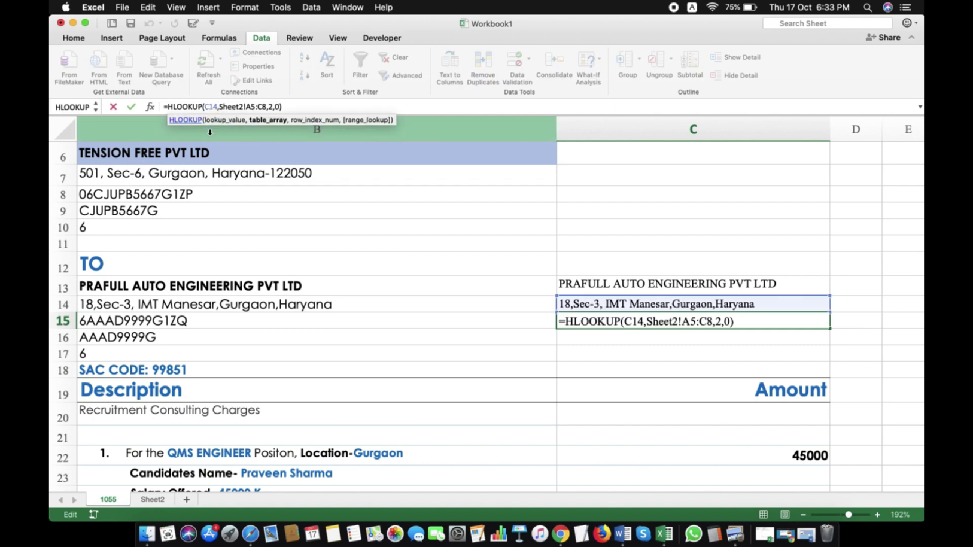
{"action": "key", "text": "BackSpace"}
{"action": "key", "text": "BackSpace"}
{"action": "type", "text": "3,"}
{"action": "key", "text": "Return"}
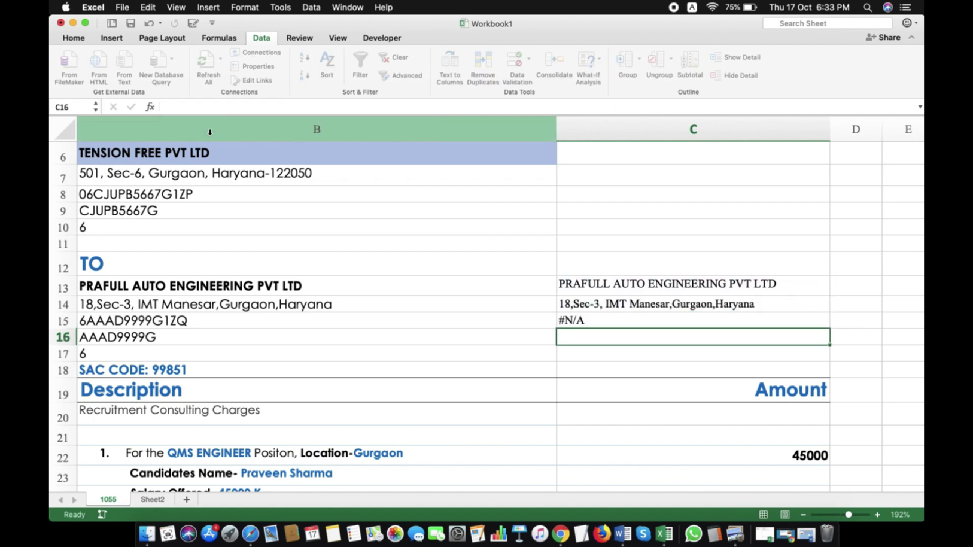
Compare the table ranges of the C14 and C15 formulas, and clear C15
{"action": "left_click", "coordinate": [577, 319]}
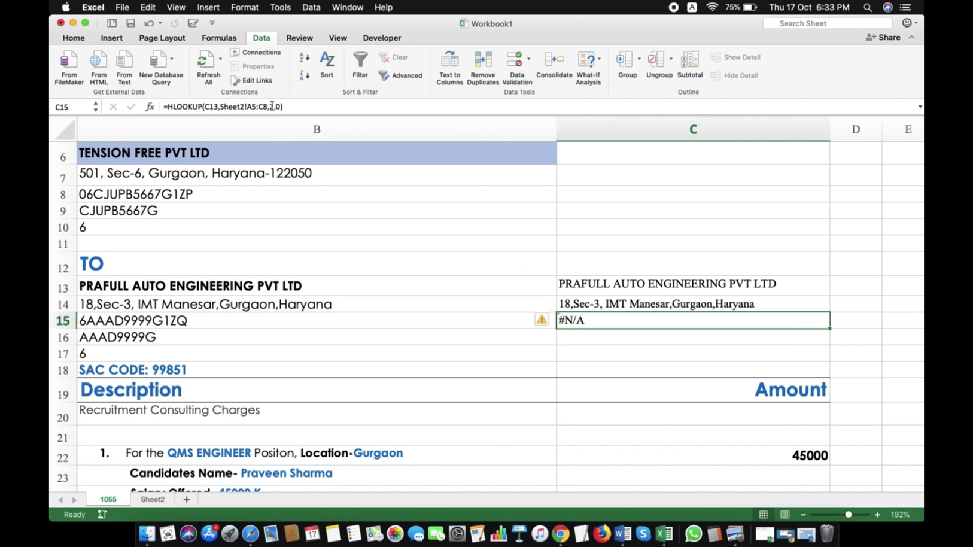
{"action": "left_click", "coordinate": [608, 306]}
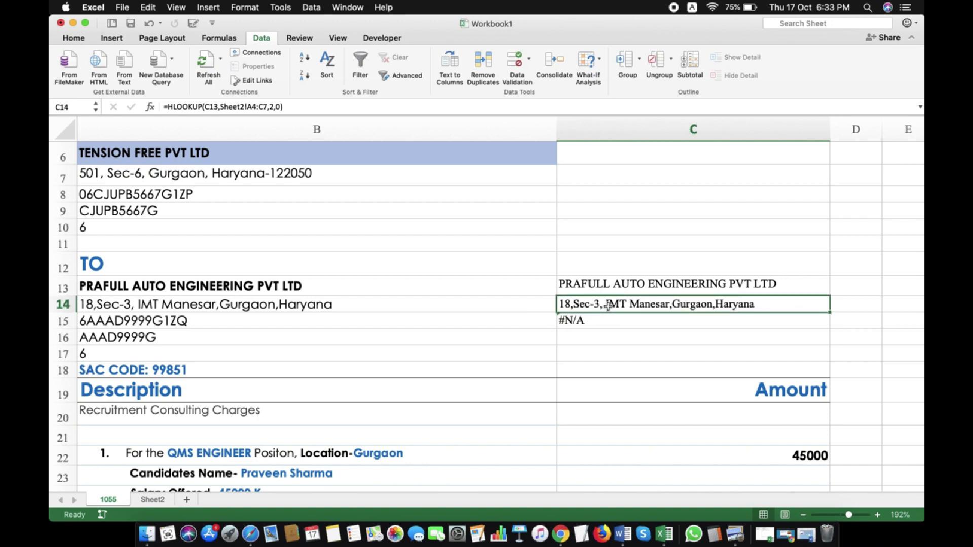
{"action": "left_click", "coordinate": [602, 320]}
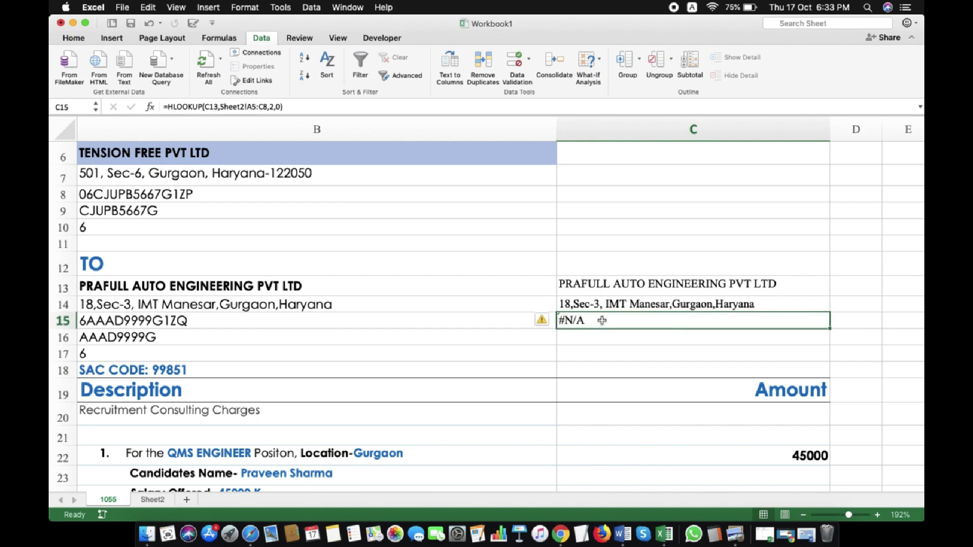
{"action": "left_click", "coordinate": [606, 304]}
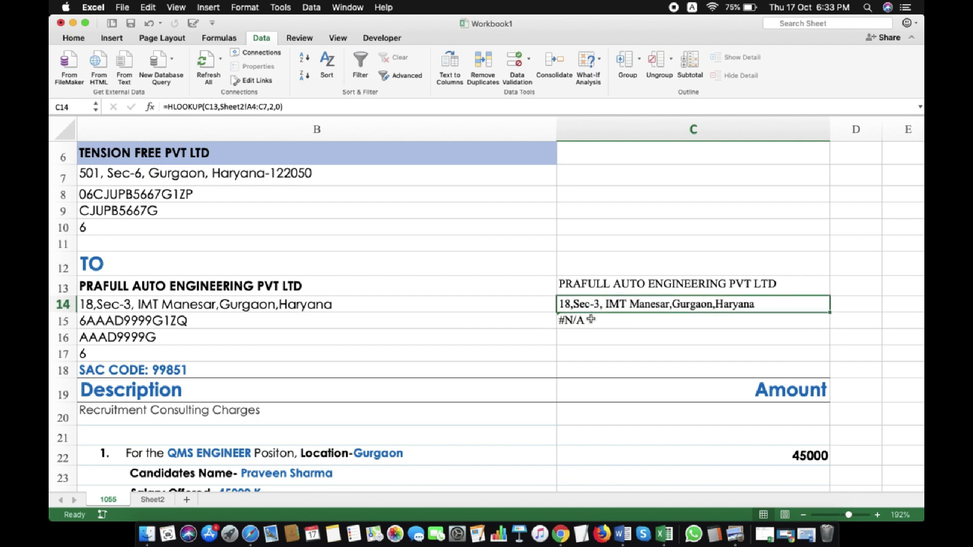
{"action": "left_click", "coordinate": [591, 320]}
{"action": "left_click", "coordinate": [597, 302]}
{"action": "left_click", "coordinate": [585, 321]}
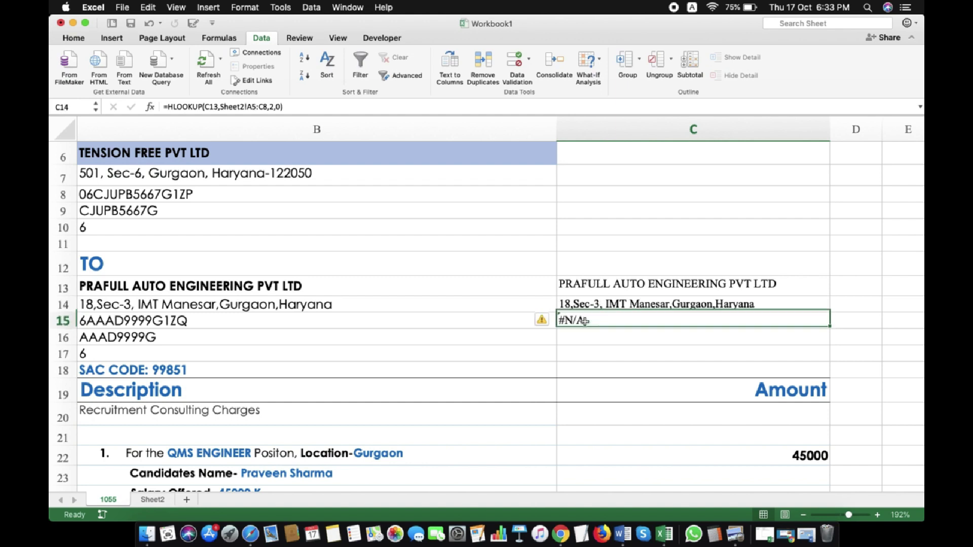
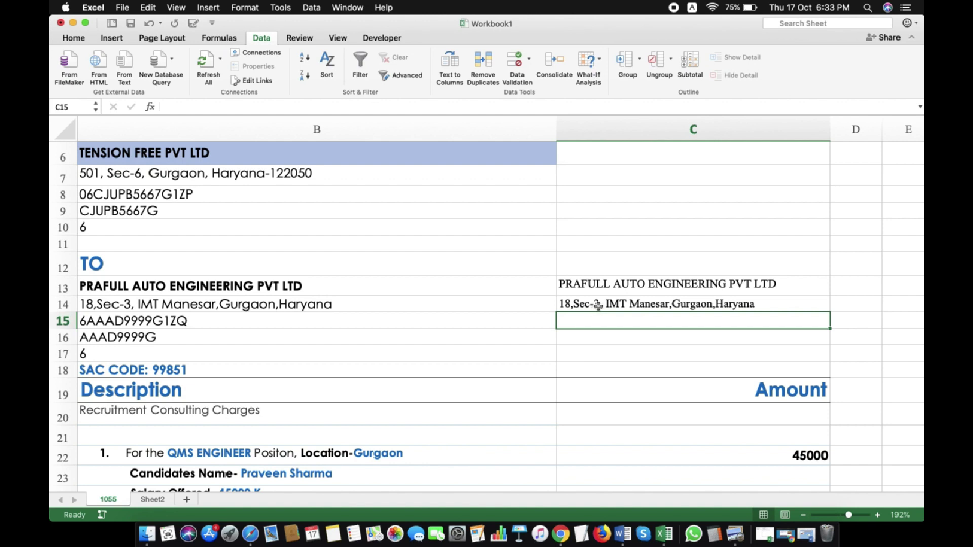
Make the references in C14's formula absolute so it reads =HLOOKUP($C$13,Sheet2!$A$4:$C$7,2,0)
{"action": "left_click", "coordinate": [595, 305]}
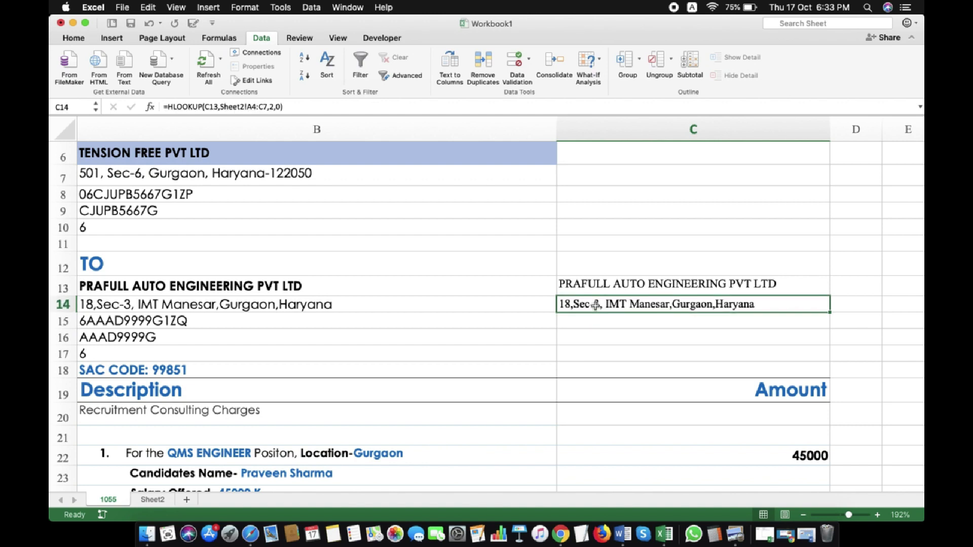
{"action": "left_click", "coordinate": [212, 107]}
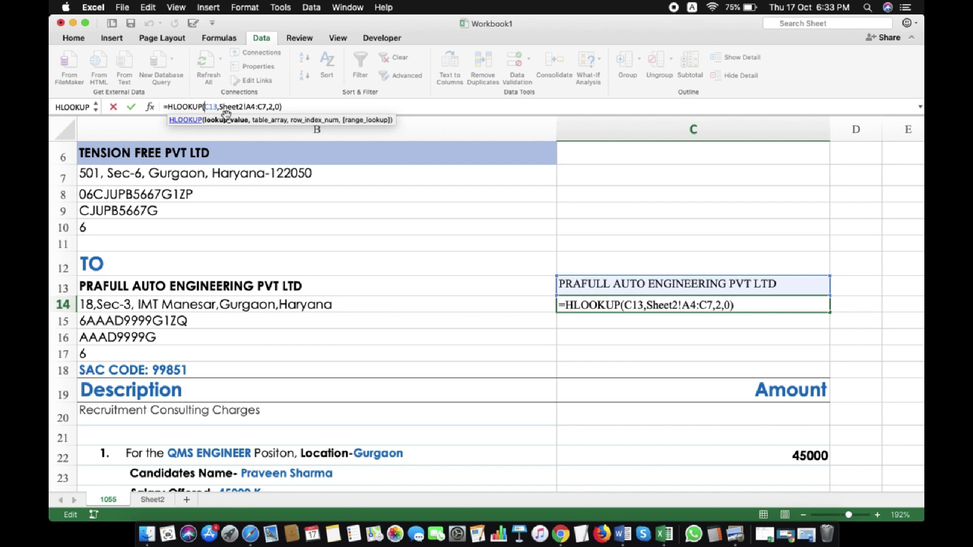
{"action": "type", "text": "$"}
{"action": "key", "text": "Right"}
{"action": "type", "text": "$"}
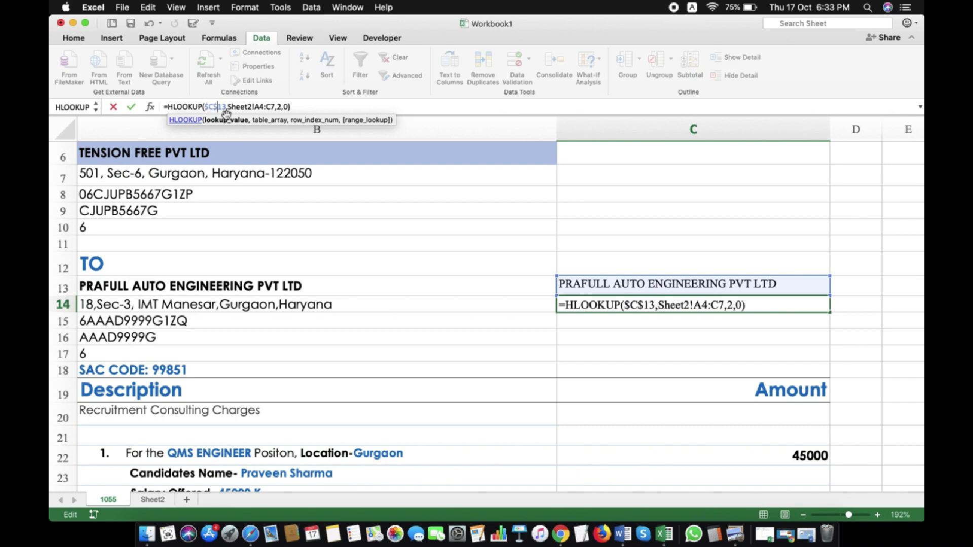
{"action": "key", "text": "Right"}
{"action": "key", "text": "Right"}
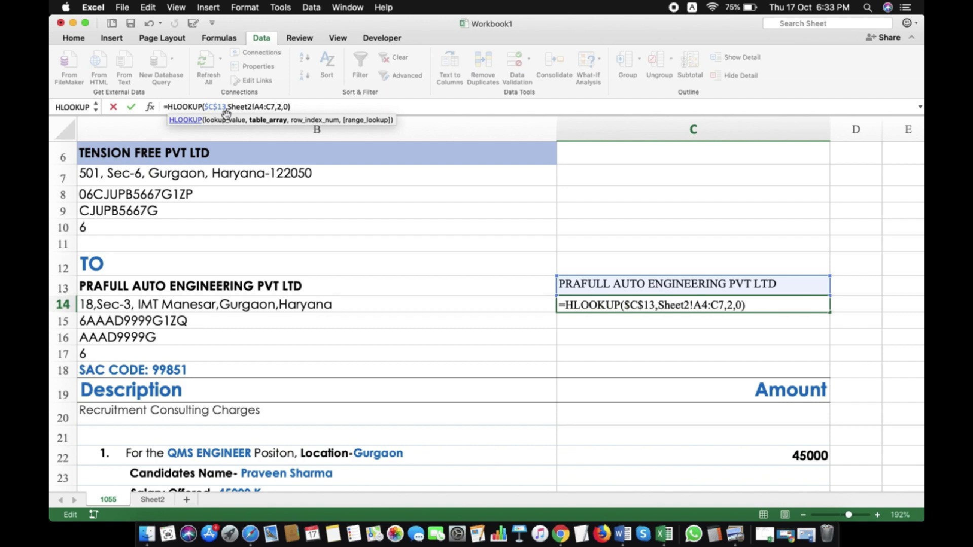
{"action": "type", "text": "$A"}
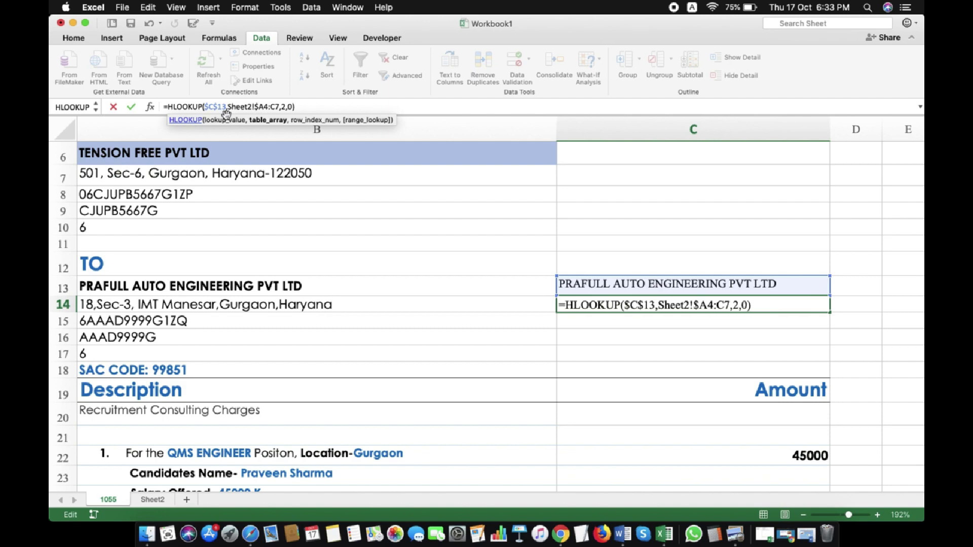
{"action": "type", "text": "$4:"}
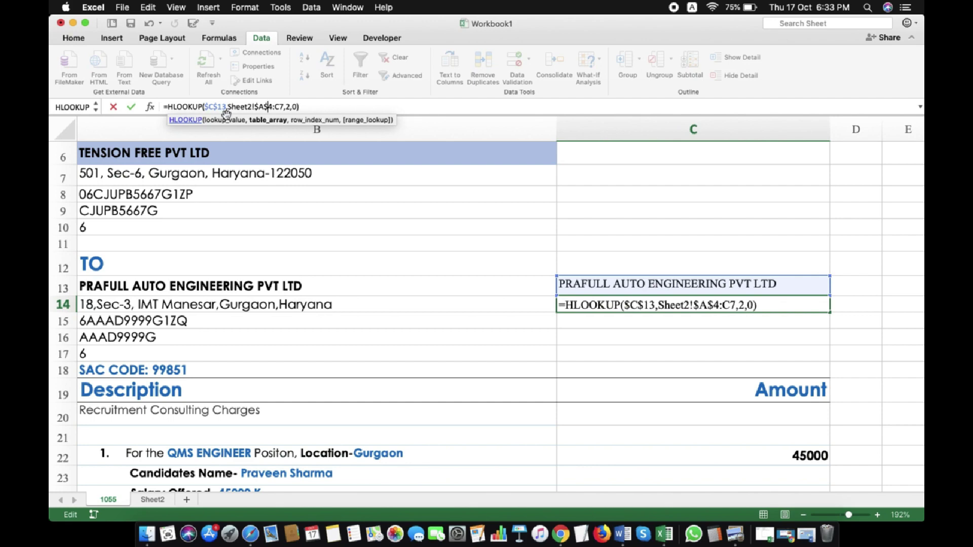
{"action": "type", "text": "$C"}
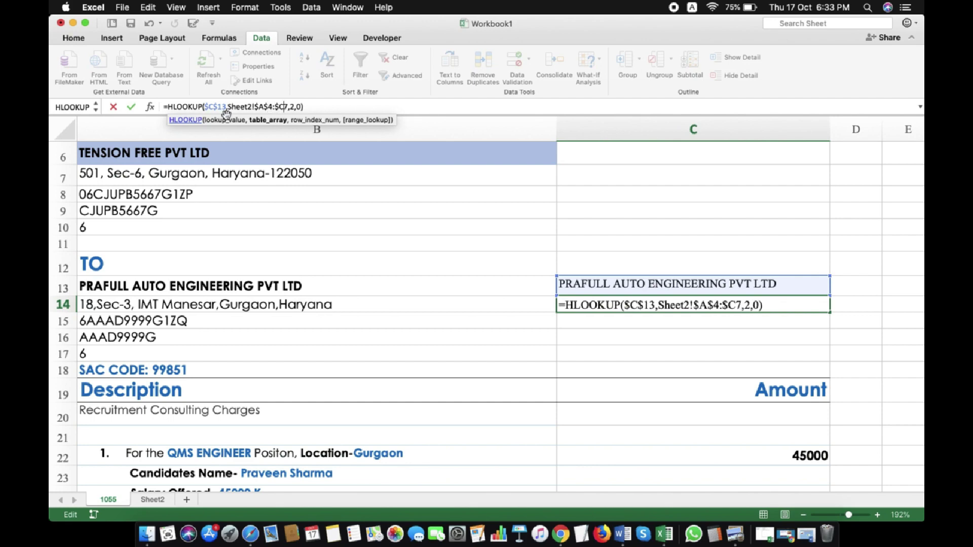
{"action": "type", "text": "$"}
{"action": "key", "text": "Return"}
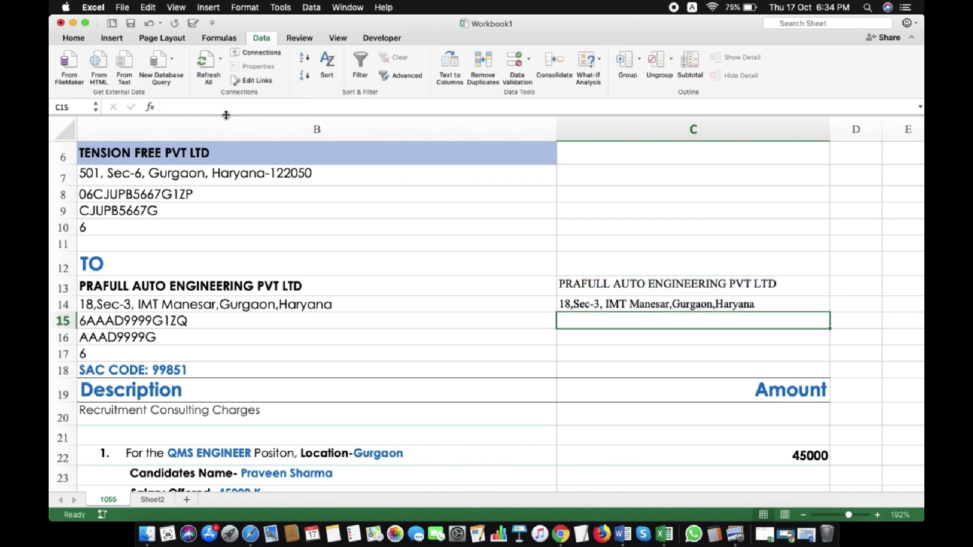
Fill the C14 formula down into the GSTIN cell C15 and set its row index to 3
{"action": "key", "text": "super+d"}
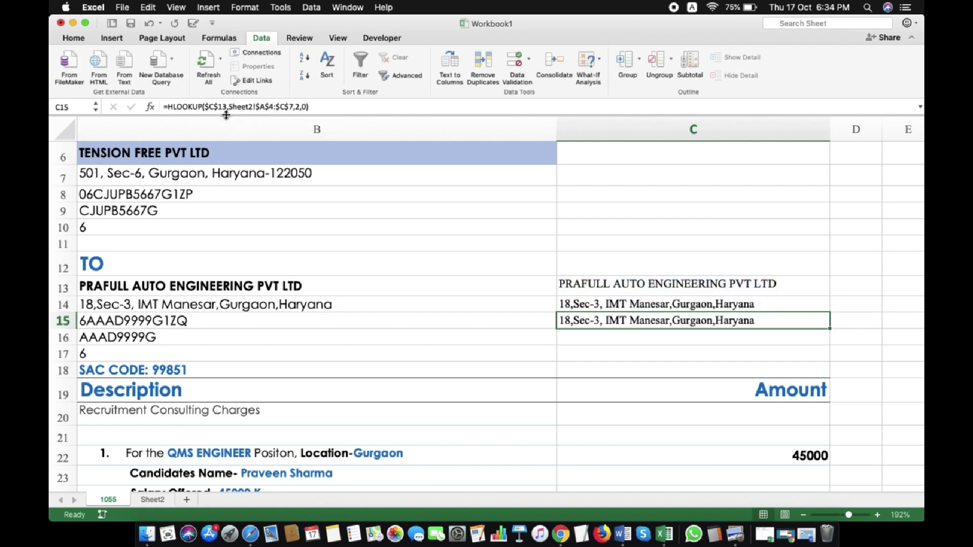
{"action": "left_click", "coordinate": [299, 107]}
{"action": "key", "text": "BackSpace"}
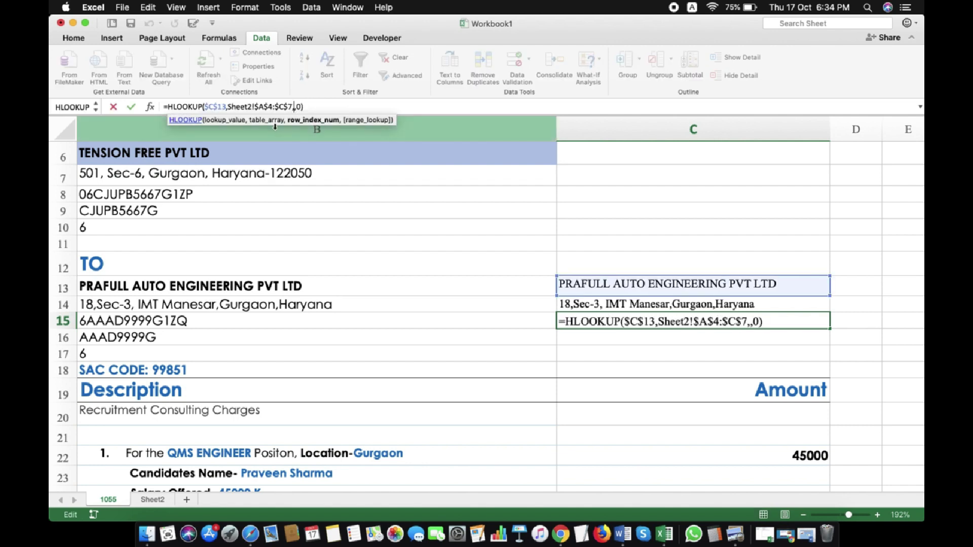
{"action": "type", "text": "3"}
{"action": "key", "text": "Return"}
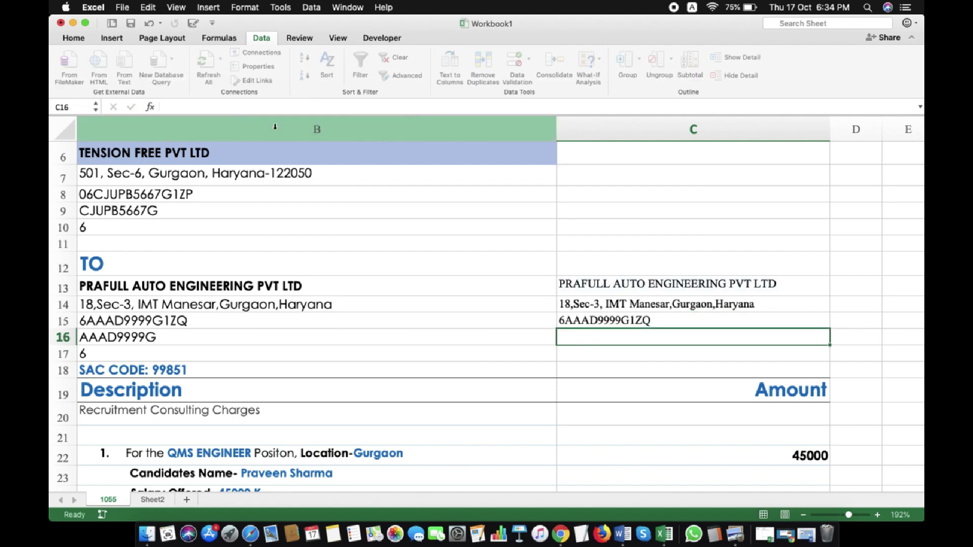
Fill the C15 formula down into the PAN cell C16 and set its row index to 4
{"action": "key", "text": "ctrl+d"}
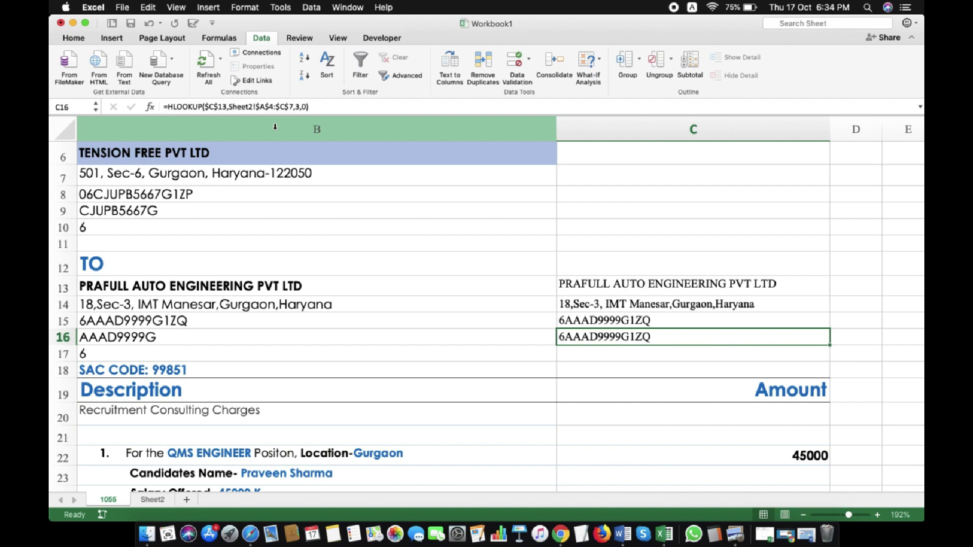
{"action": "left_click", "coordinate": [301, 106]}
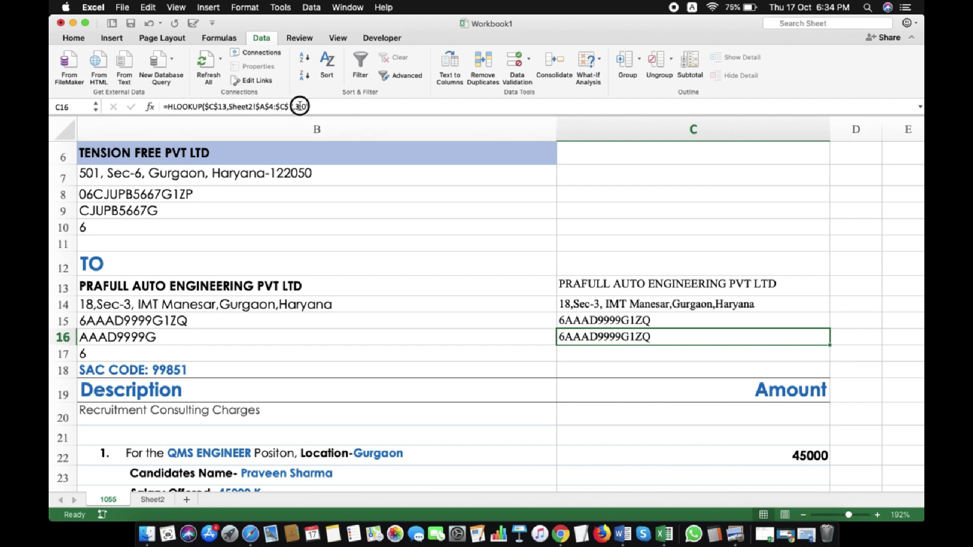
{"action": "key", "text": "BackSpace"}
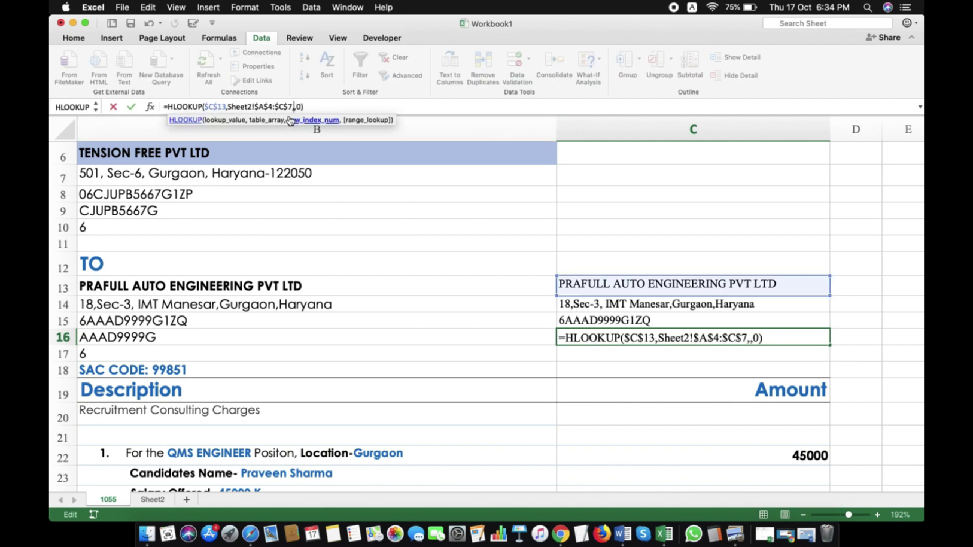
{"action": "type", "text": "4"}
{"action": "key", "text": "Return"}
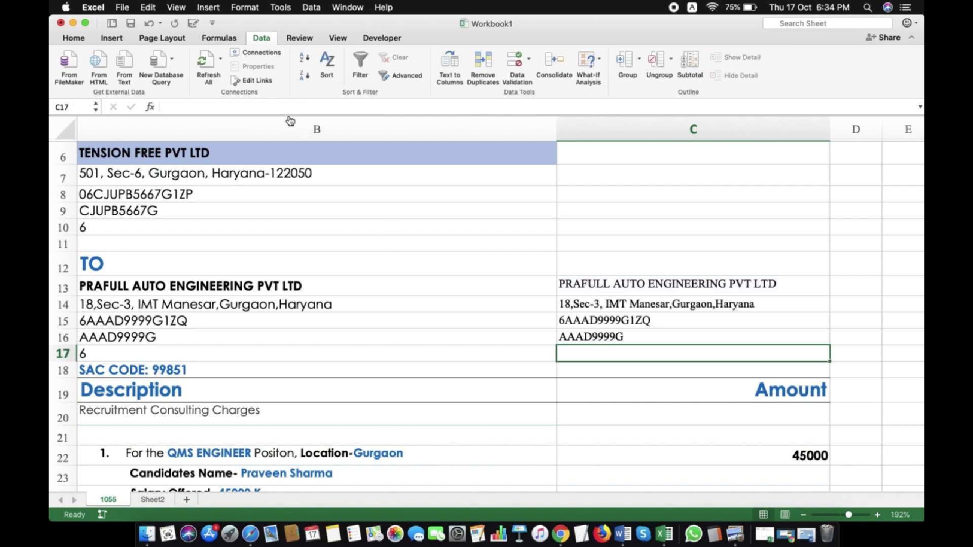
Fill the C16 formula down into the State Code cell C17 and set its row index to 5
{"action": "key", "text": "ctrl+d"}
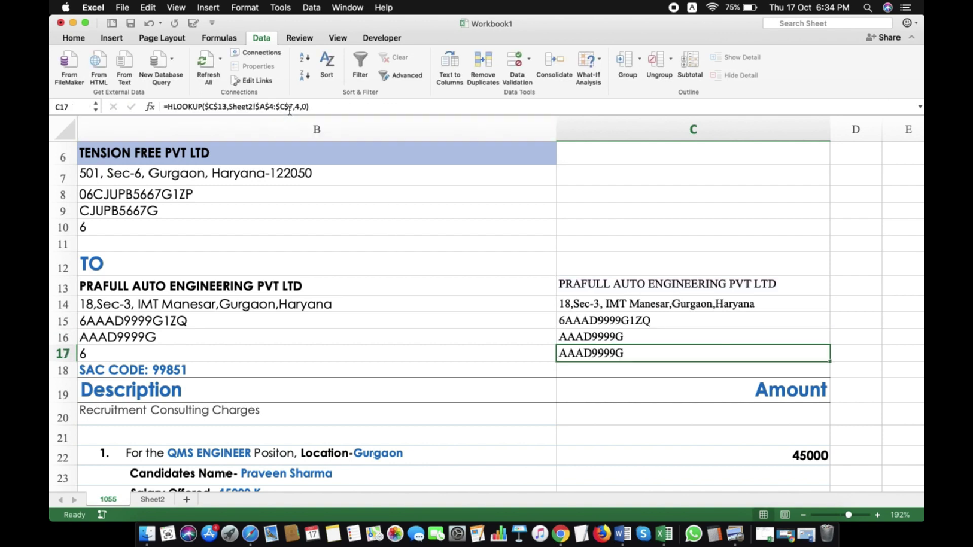
{"action": "left_click", "coordinate": [299, 106]}
{"action": "key", "text": "BackSpace"}
{"action": "type", "text": "5"}
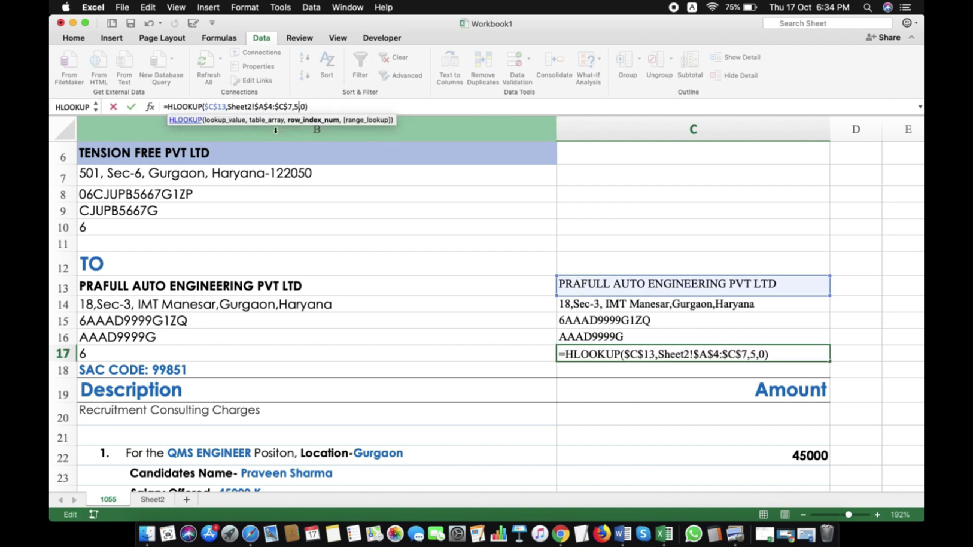
{"action": "key", "text": "Return"}
Check the table range in C17's formula against the rows of the first client's data on Sheet2
{"action": "left_click", "coordinate": [586, 350]}
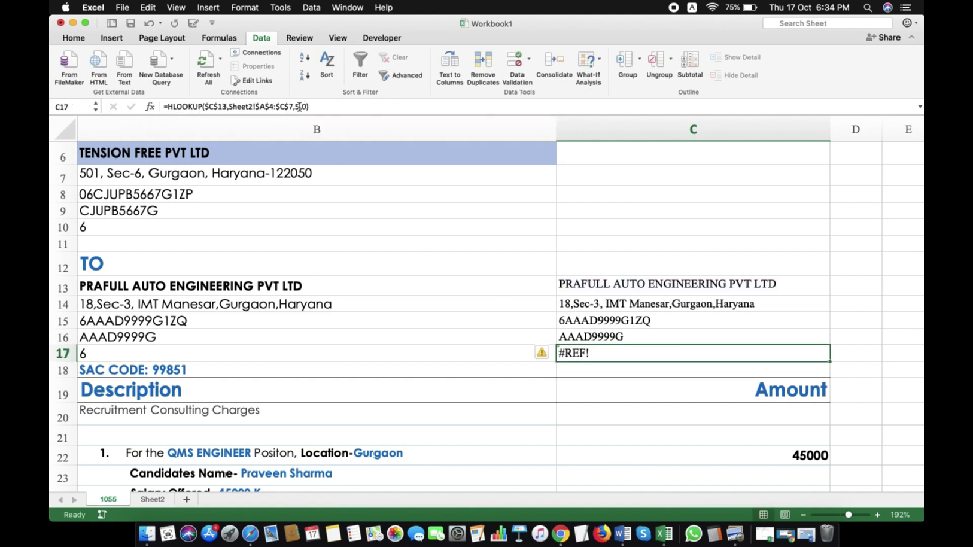
{"action": "left_click", "coordinate": [300, 106]}
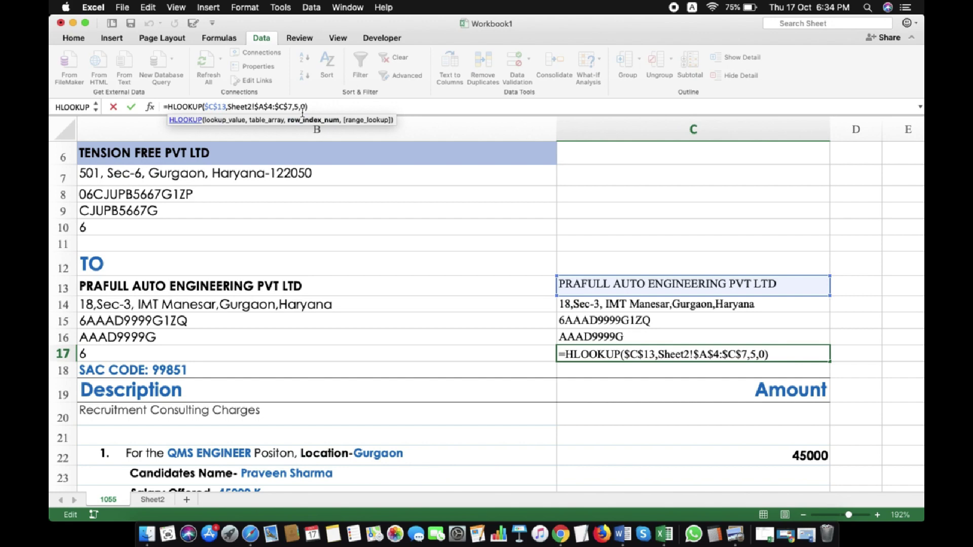
{"action": "key", "text": "Return"}
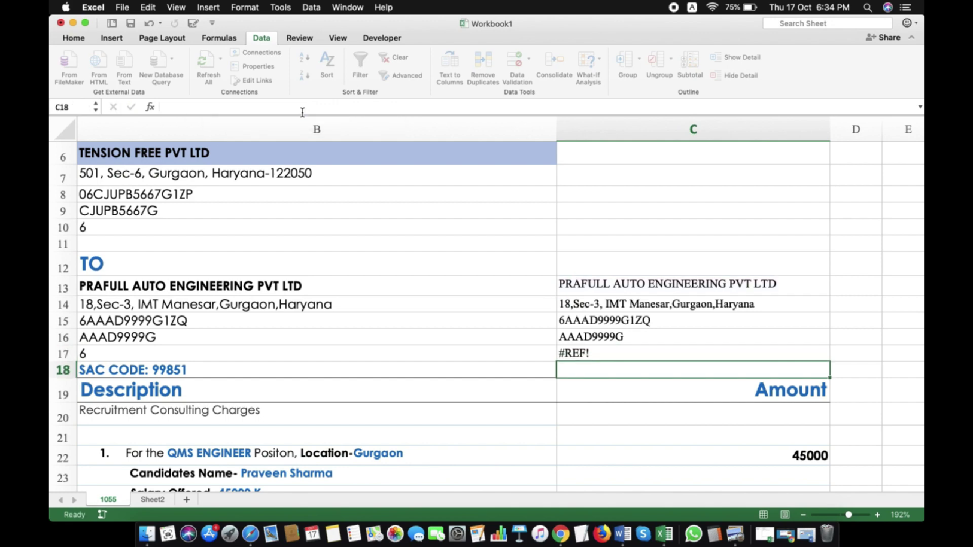
{"action": "left_click", "coordinate": [594, 353]}
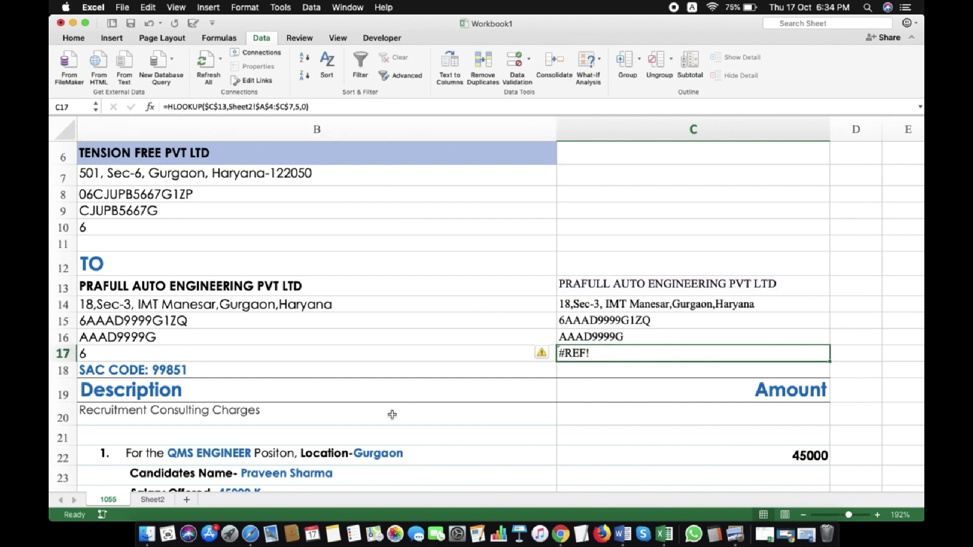
{"action": "left_click", "coordinate": [153, 500]}
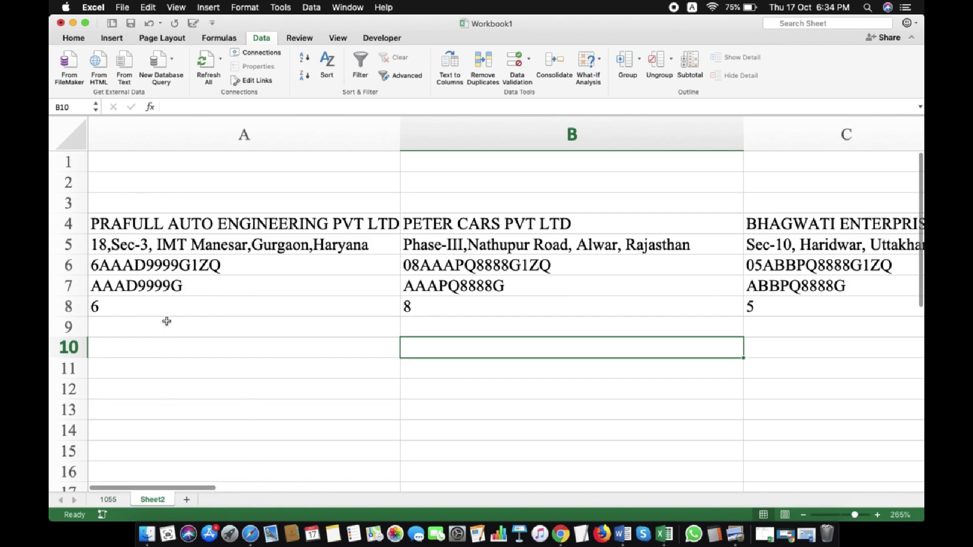
{"action": "left_click_drag", "start_coordinate": [155, 225], "coordinate": [175, 303]}
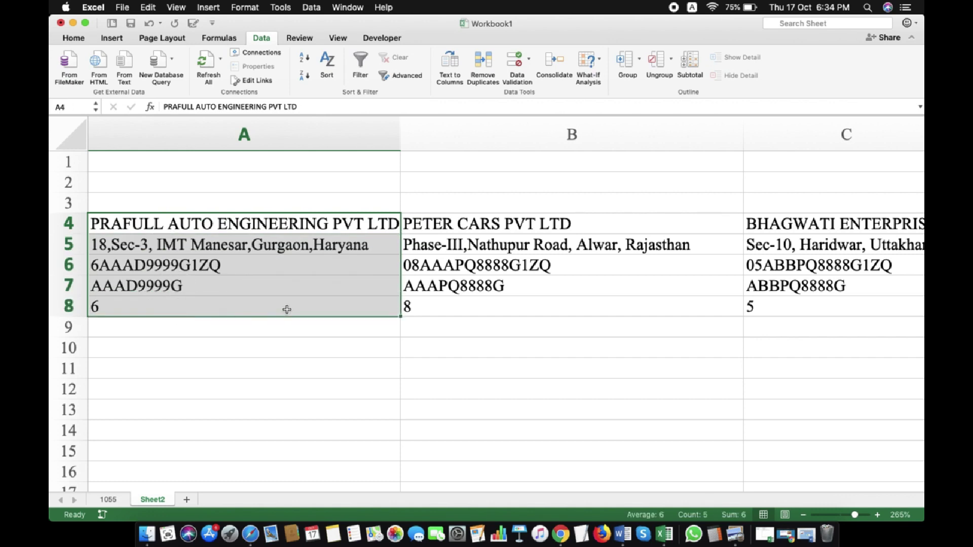
{"action": "left_click", "coordinate": [116, 501]}
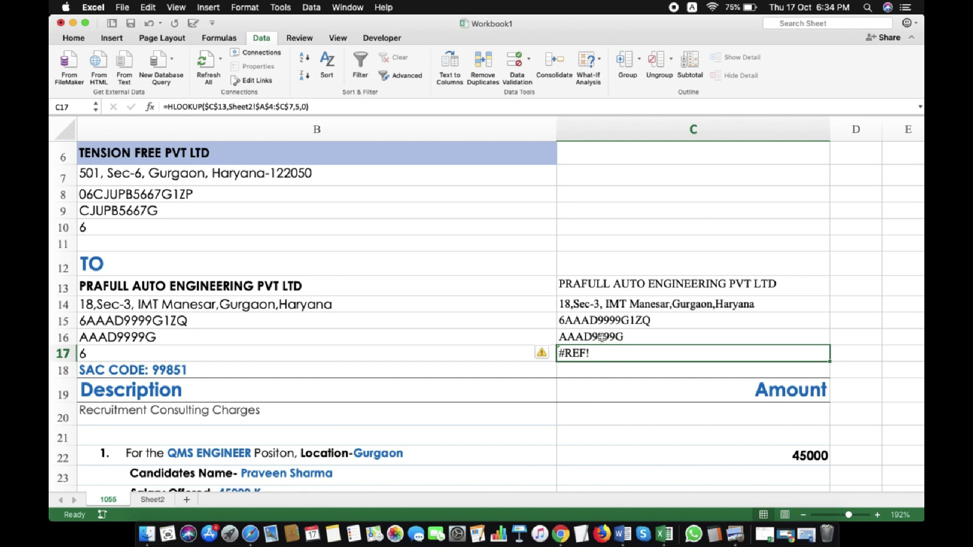
Extend the table range in C17's HLOOKUP formula to Sheet2!$A$4:$C$8
{"action": "left_click", "coordinate": [294, 105]}
{"action": "key", "text": "Left"}
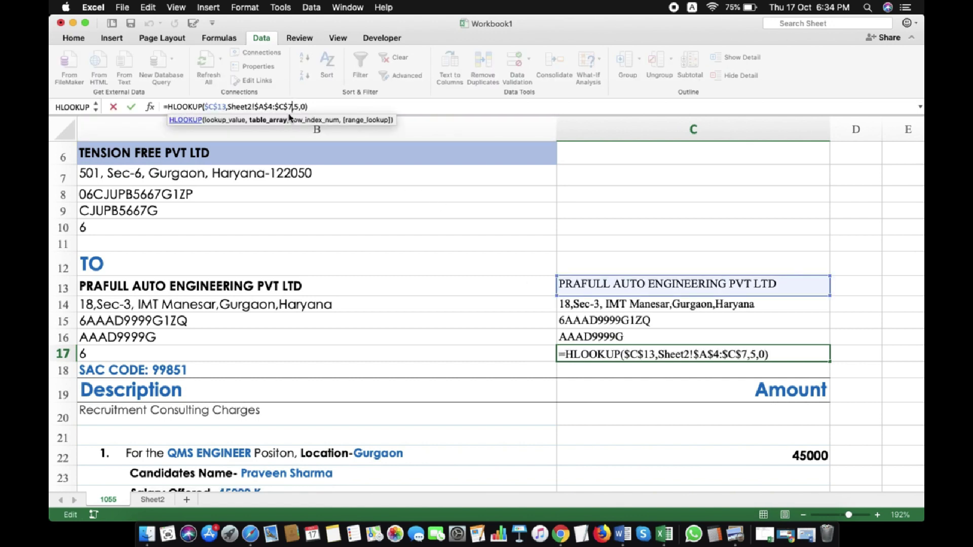
{"action": "key", "text": "BackSpace"}
{"action": "type", "text": "8"}
{"action": "key", "text": "Return"}
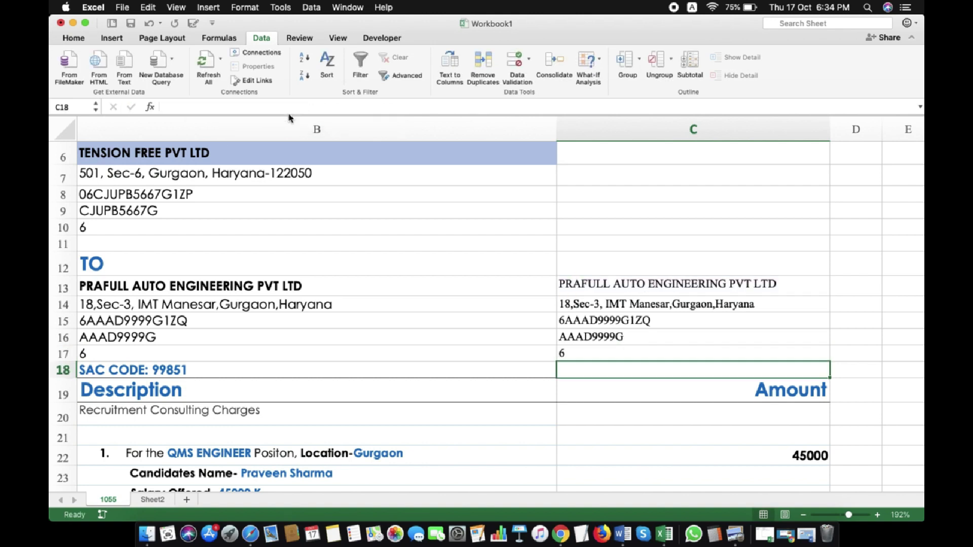
Choose PETER CARS PVT LTD from the company list in C13 and check the details in C14:C17
{"action": "left_click", "coordinate": [683, 285]}
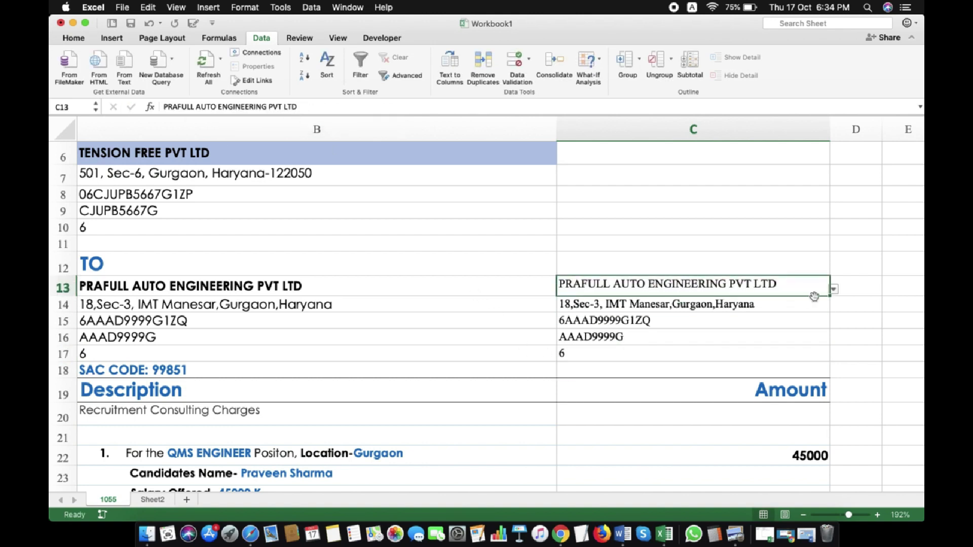
{"action": "left_click", "coordinate": [836, 290]}
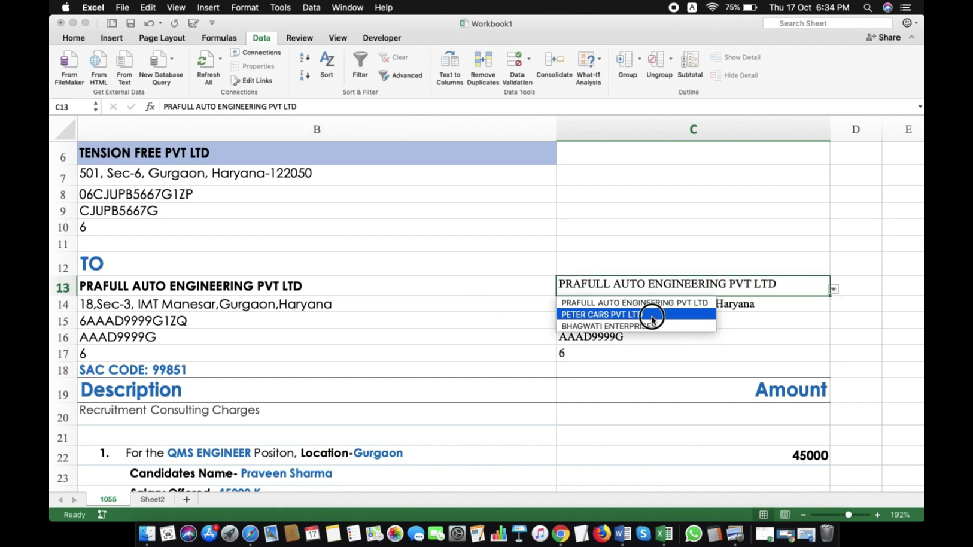
{"action": "left_click", "coordinate": [682, 318]}
{"action": "left_click_drag", "start_coordinate": [619, 306], "coordinate": [606, 360]}
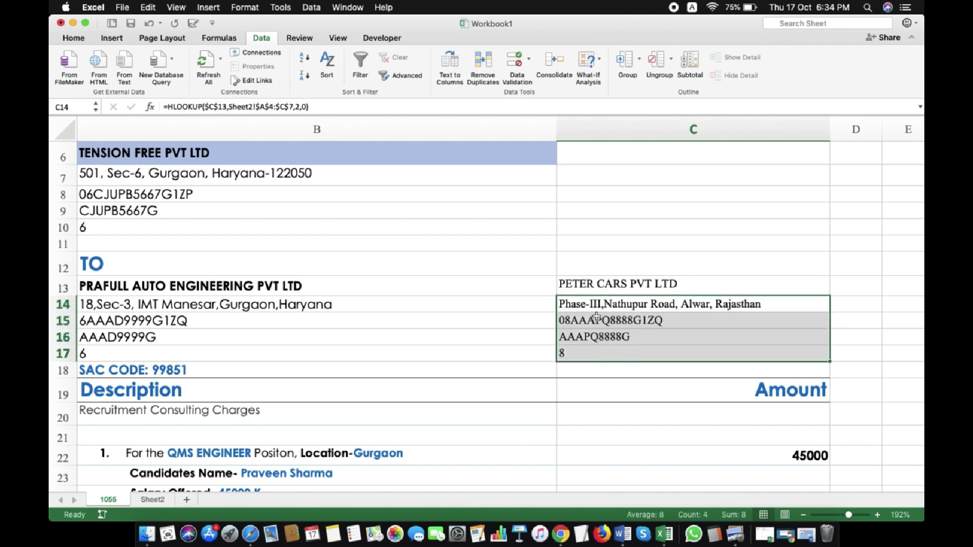
Choose BHAGWATI ENTERPRISES from the company list in C13 and check the details in C14:C17
{"action": "left_click", "coordinate": [683, 273]}
{"action": "left_click", "coordinate": [712, 283]}
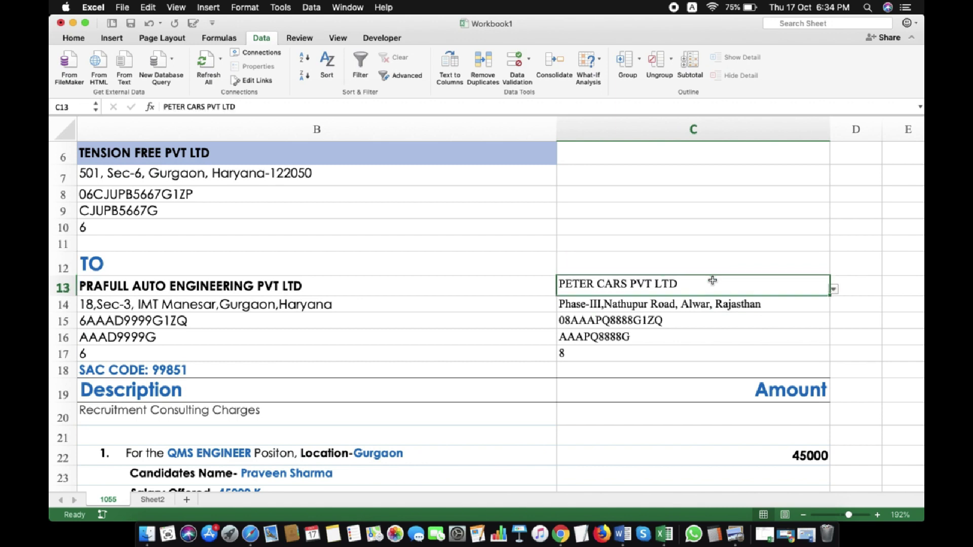
{"action": "left_click", "coordinate": [834, 289]}
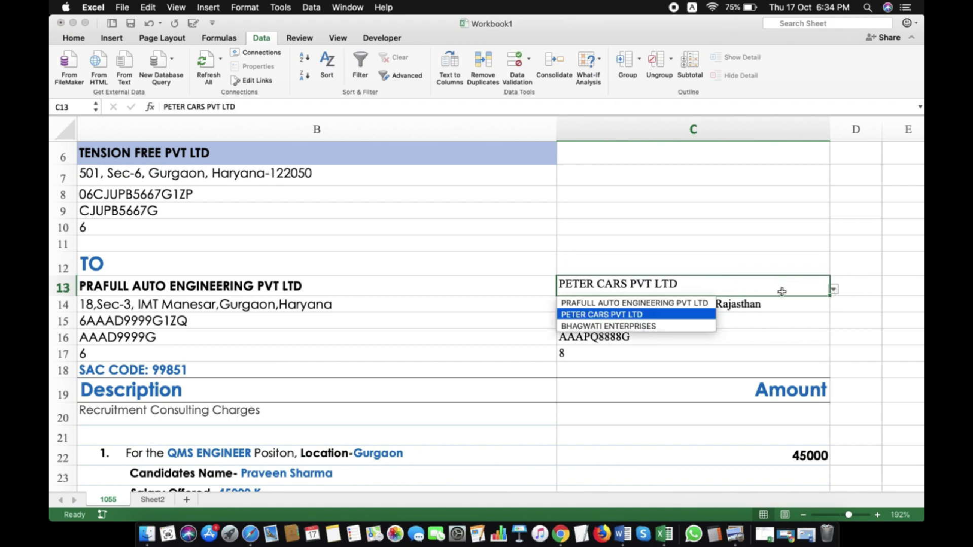
{"action": "left_click", "coordinate": [658, 325]}
{"action": "left_click_drag", "start_coordinate": [603, 302], "coordinate": [611, 350]}
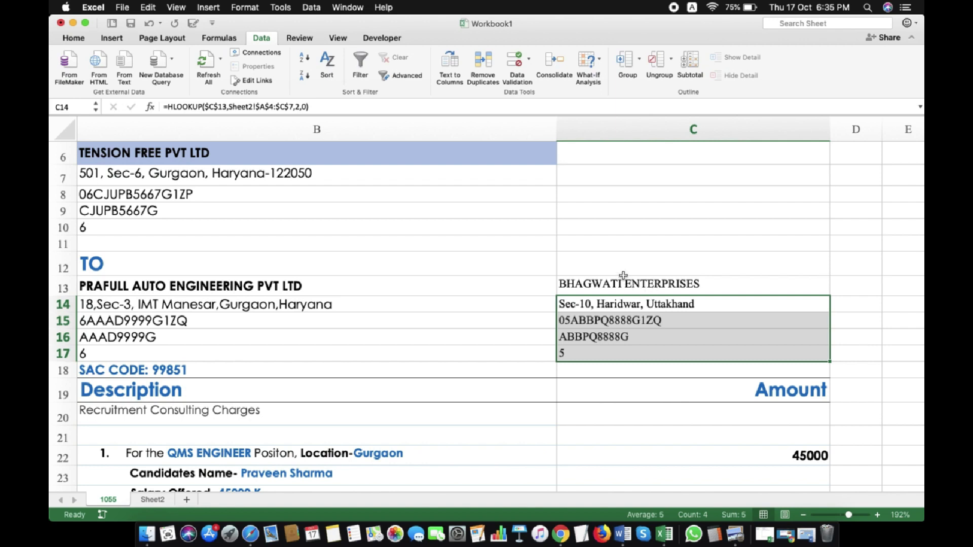
Clear the company name and the HLOOKUP formulas from C12:C17 on the invoice sheet
{"action": "left_click_drag", "start_coordinate": [624, 275], "coordinate": [624, 353]}
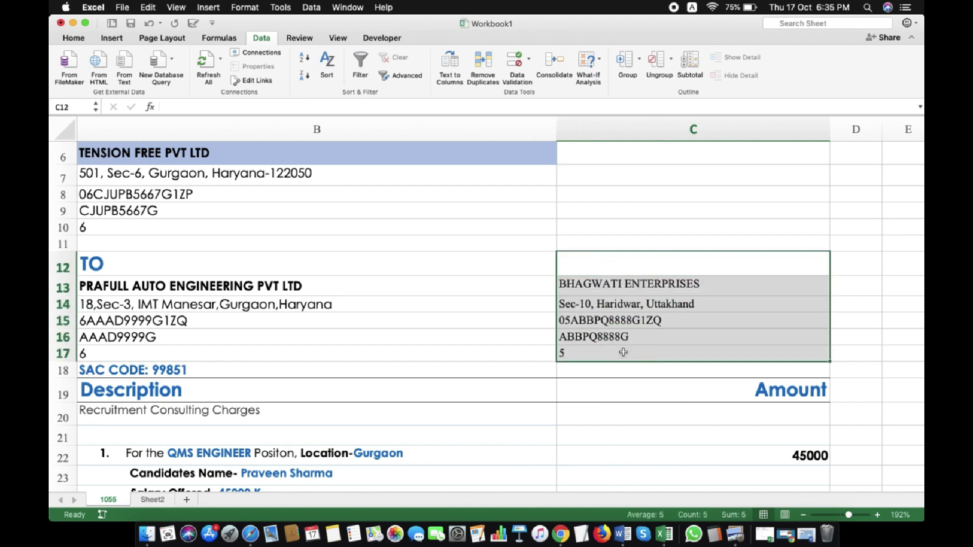
{"action": "key", "text": "Delete"}
{"action": "scroll", "coordinate": [624, 352], "scroll_direction": "down", "scroll_amount": 5}
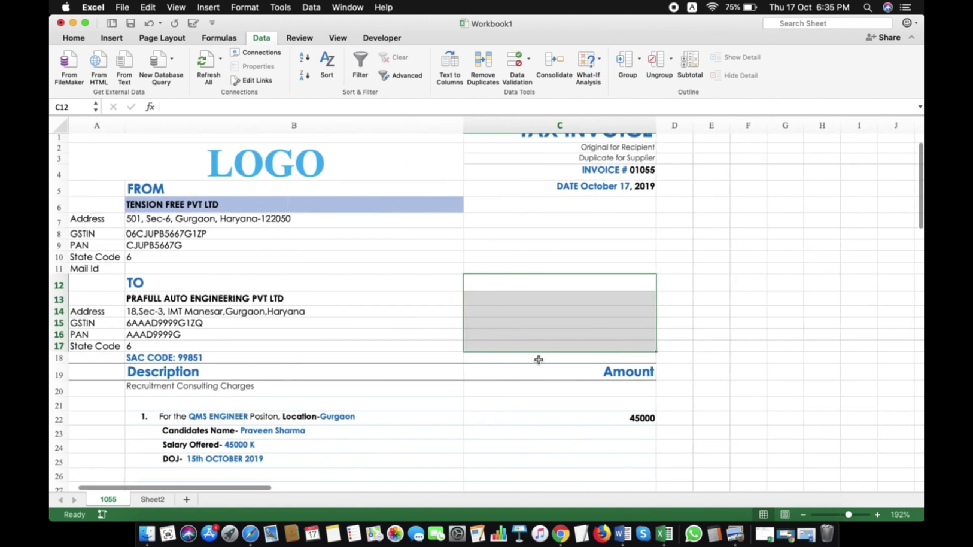
{"action": "scroll", "coordinate": [469, 385], "scroll_direction": "down", "scroll_amount": 5}
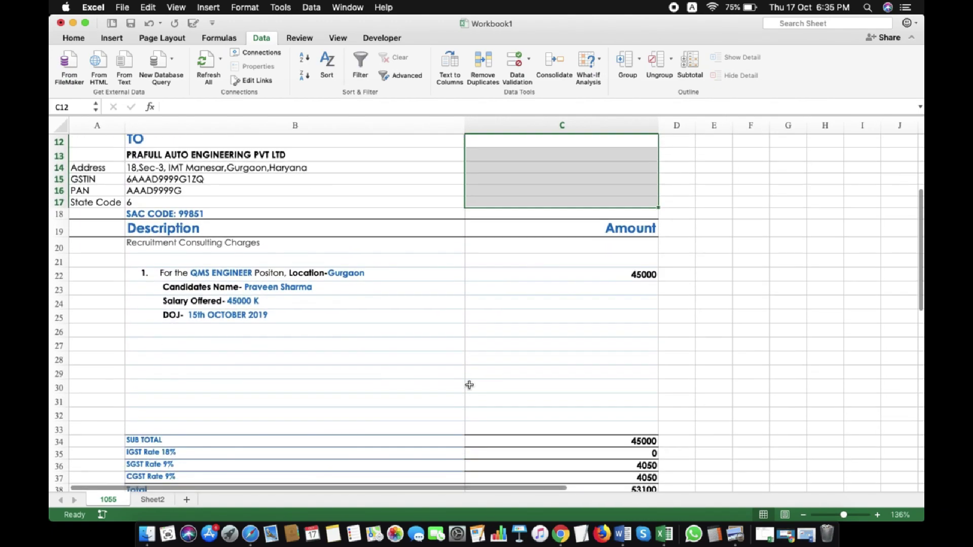
Examine the IGST formula in C35 and the state code cells B10 and B17 that it compares
{"action": "scroll", "coordinate": [469, 385], "scroll_direction": "down", "scroll_amount": 1}
{"action": "scroll", "coordinate": [469, 385], "scroll_direction": "up", "scroll_amount": 2}
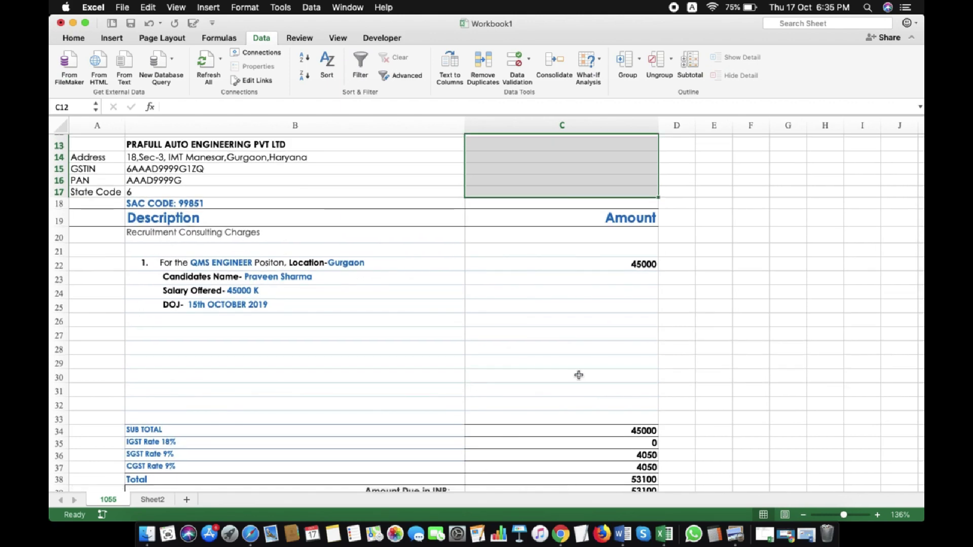
{"action": "scroll", "coordinate": [593, 352], "scroll_direction": "up", "scroll_amount": 3}
{"action": "scroll", "coordinate": [595, 352], "scroll_direction": "down", "scroll_amount": 4}
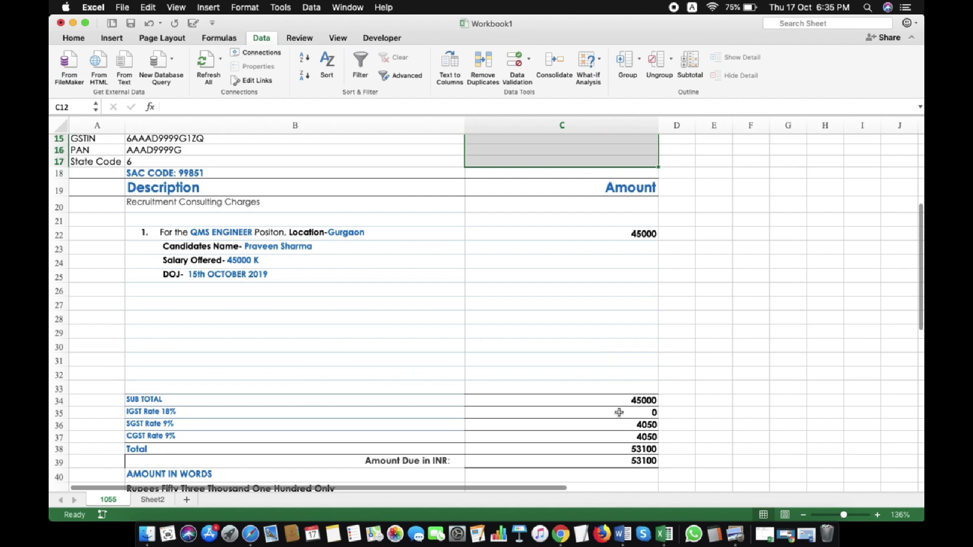
{"action": "left_click", "coordinate": [620, 412]}
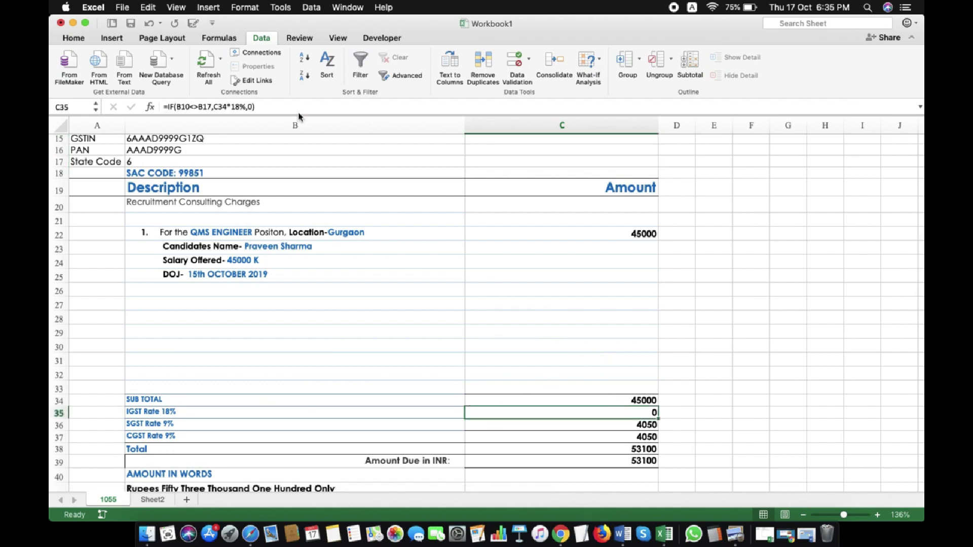
{"action": "left_click", "coordinate": [244, 104]}
{"action": "scroll", "coordinate": [596, 286], "scroll_direction": "up", "scroll_amount": 3}
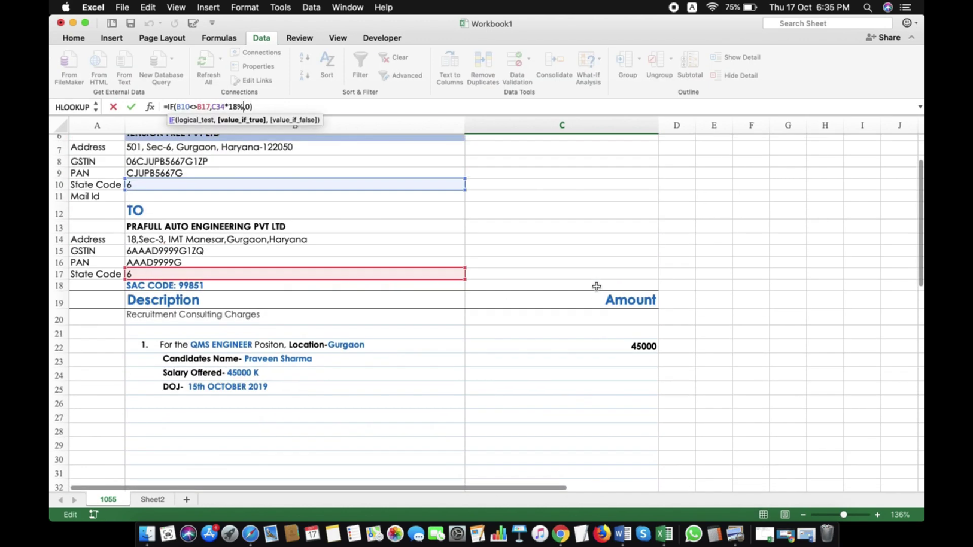
{"action": "scroll", "coordinate": [596, 286], "scroll_direction": "down", "scroll_amount": 2}
{"action": "scroll", "coordinate": [595, 284], "scroll_direction": "up", "scroll_amount": 3}
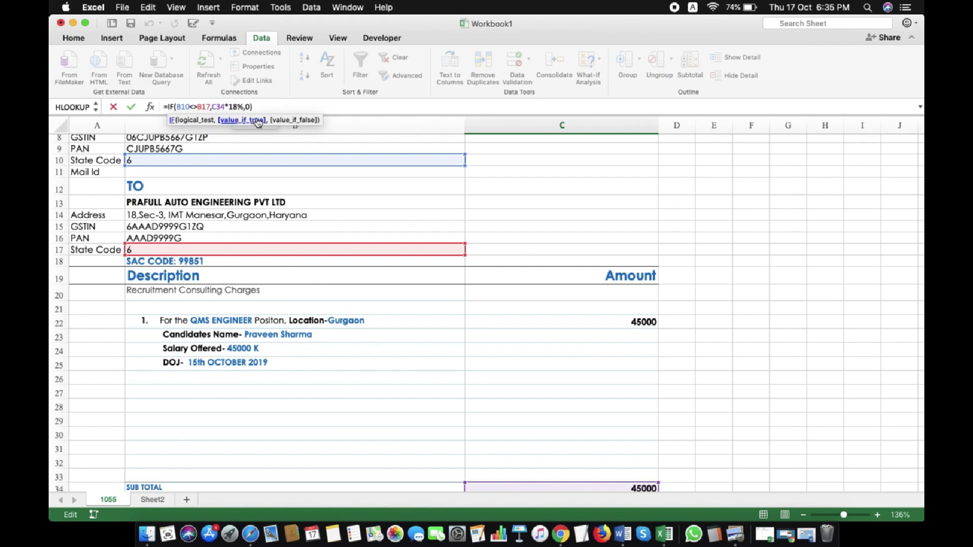
{"action": "key", "text": "Return"}
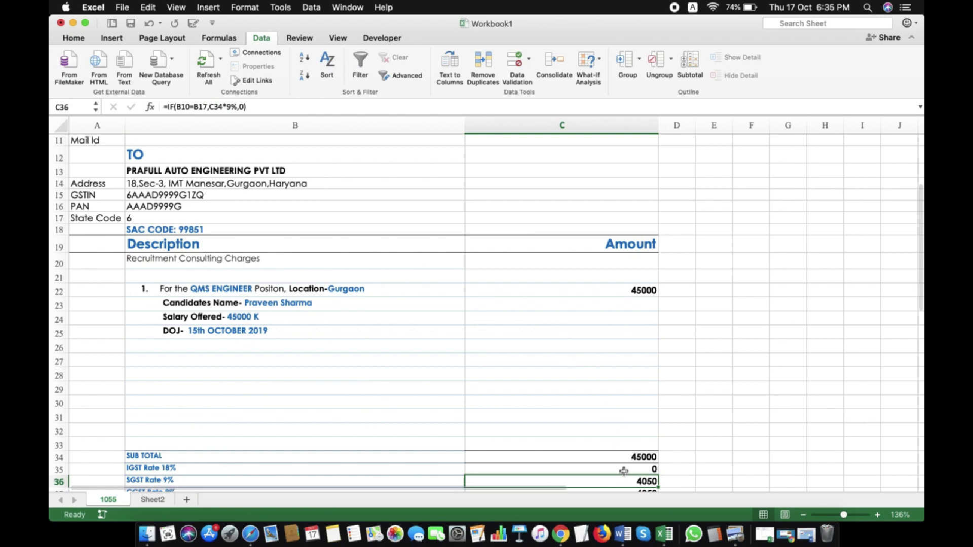
{"action": "left_click", "coordinate": [624, 471]}
{"action": "scroll", "coordinate": [700, 452], "scroll_direction": "down", "scroll_amount": 5}
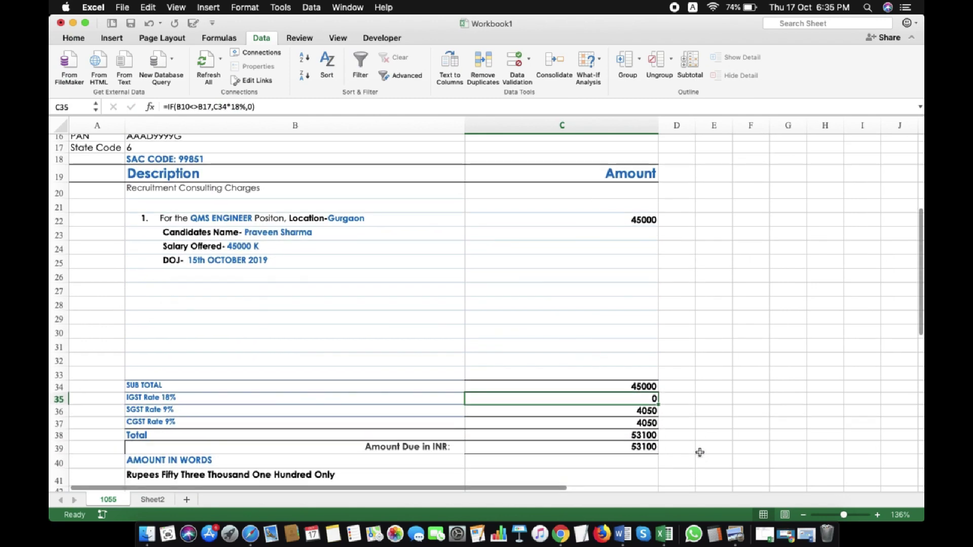
Examine the SGST and CGST formulas in C36 and C37 along with the state codes they depend on
{"action": "left_click", "coordinate": [634, 411]}
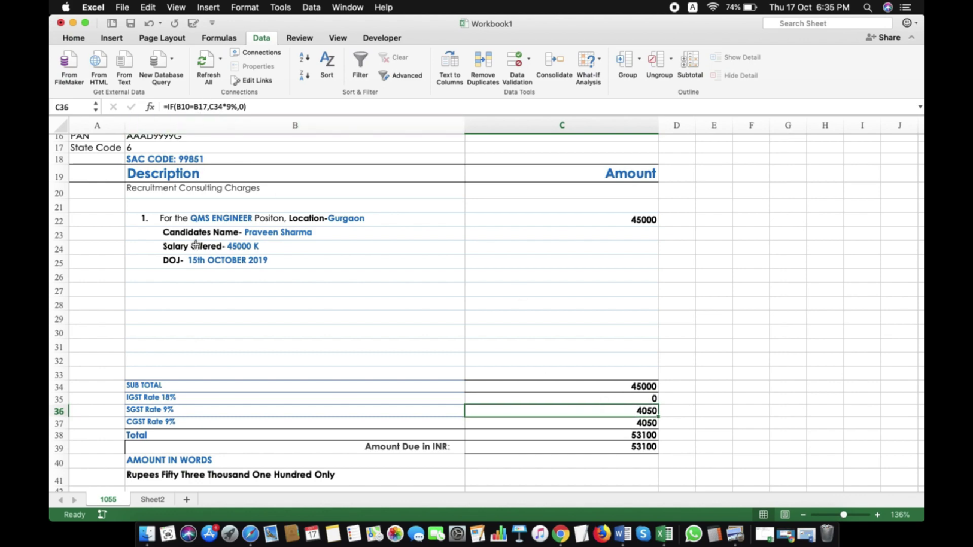
{"action": "scroll", "coordinate": [195, 245], "scroll_direction": "up", "scroll_amount": 5}
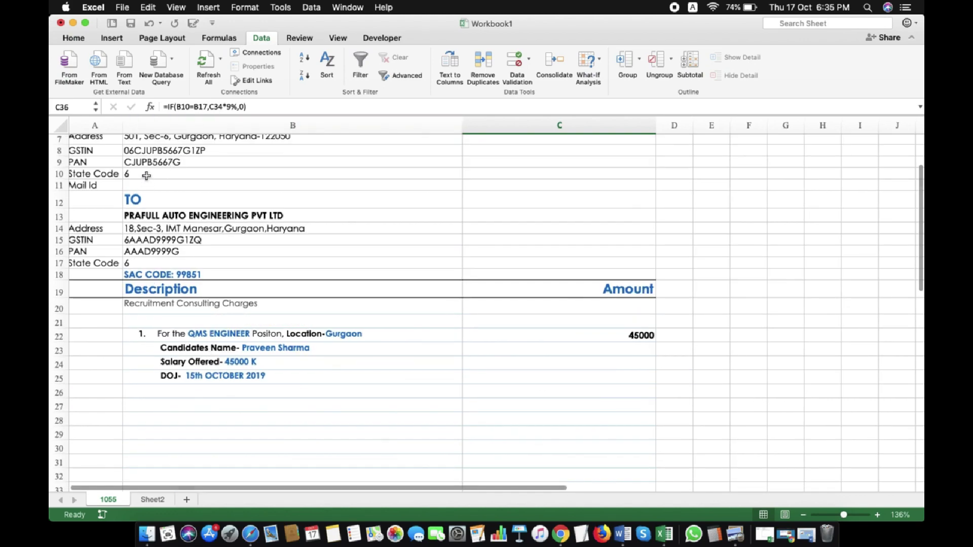
{"action": "scroll", "coordinate": [271, 263], "scroll_direction": "down", "scroll_amount": 5}
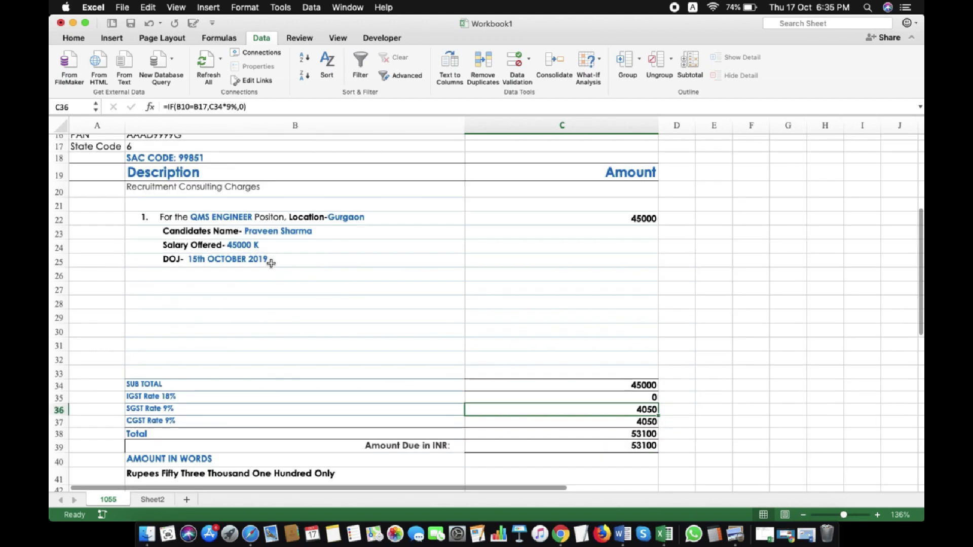
{"action": "scroll", "coordinate": [271, 263], "scroll_direction": "down", "scroll_amount": 2}
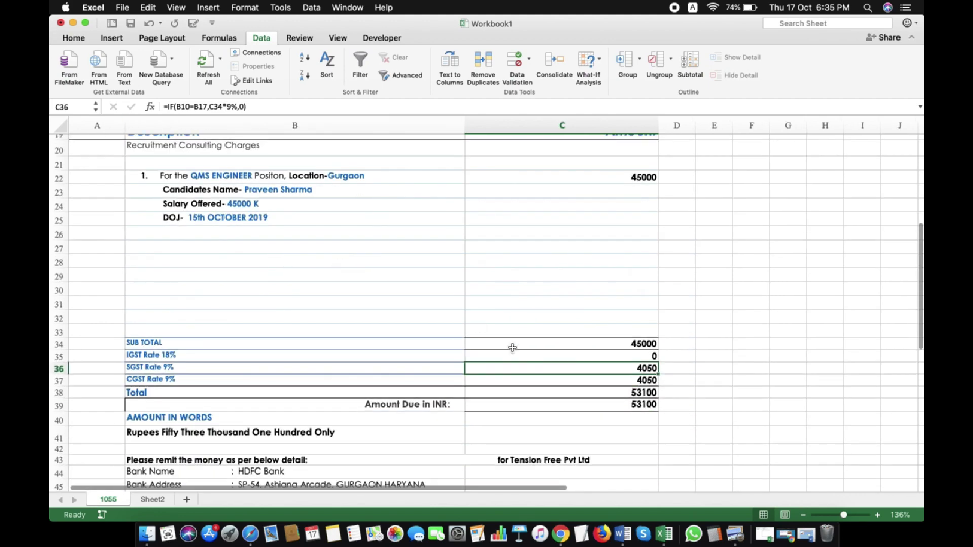
{"action": "left_click", "coordinate": [632, 381]}
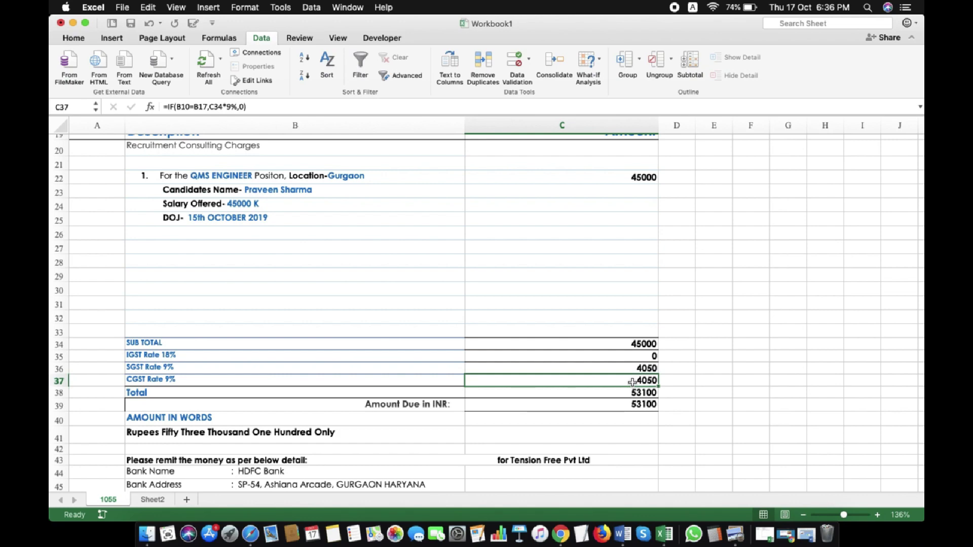
Choose BHAGWATI ENTERPRISES from the company list in B13 and check the IGST amount in C35
{"action": "scroll", "coordinate": [632, 382], "scroll_direction": "up", "scroll_amount": 5}
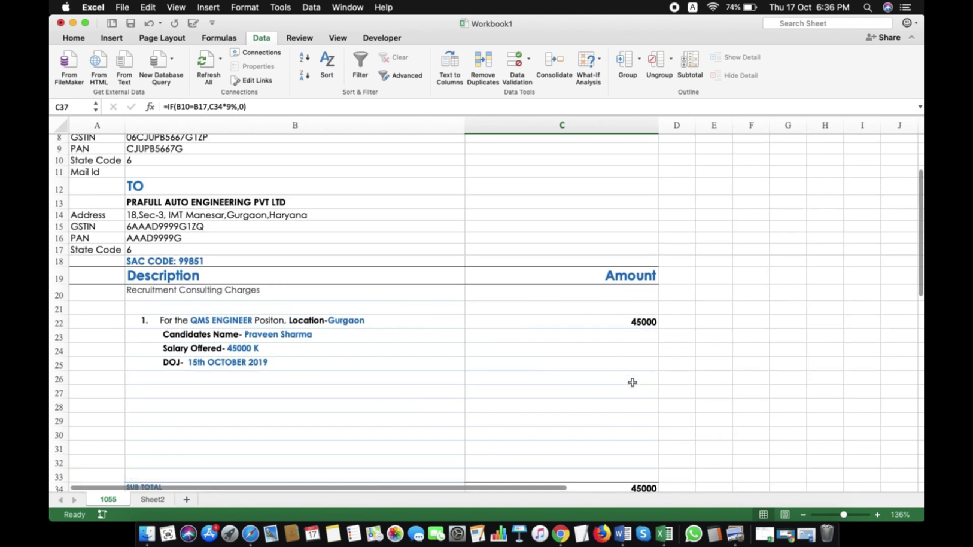
{"action": "left_click", "coordinate": [388, 203]}
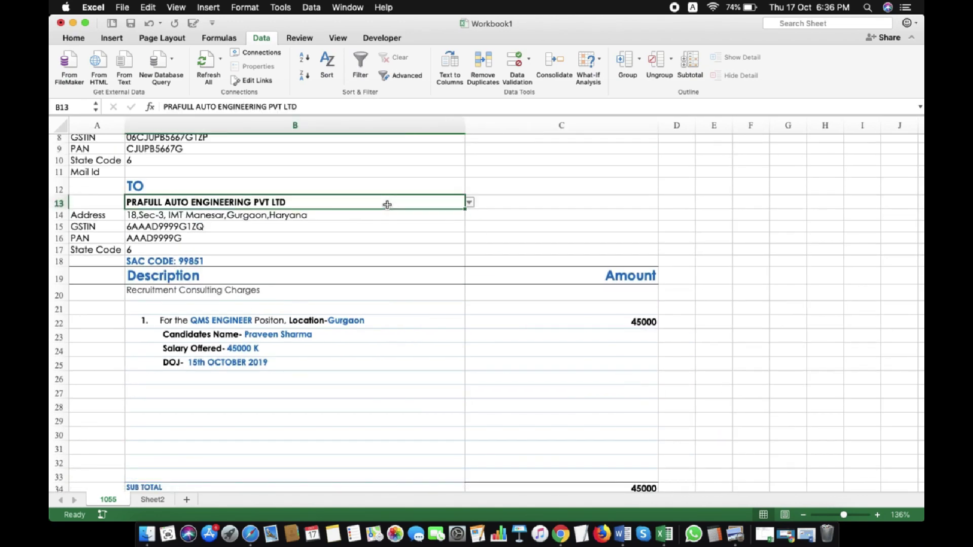
{"action": "left_click", "coordinate": [471, 203]}
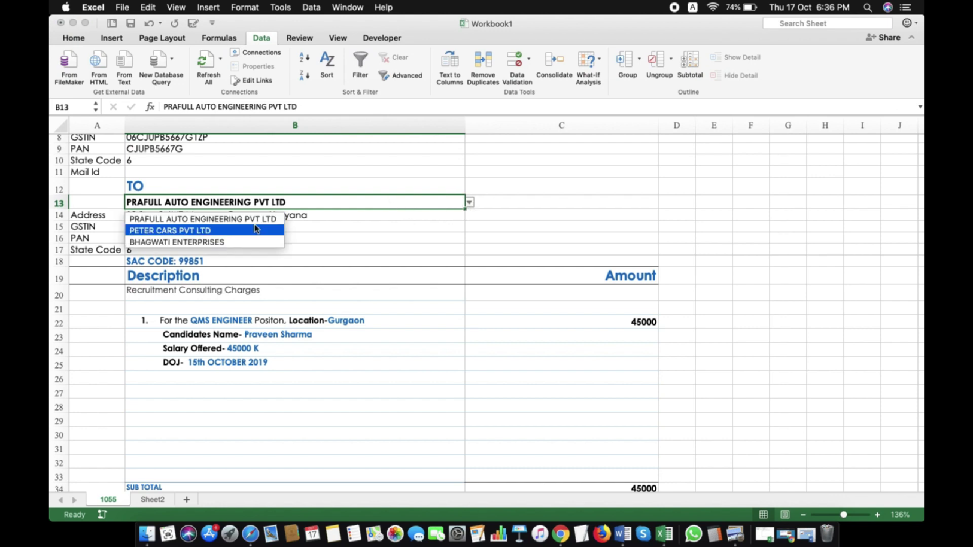
{"action": "left_click", "coordinate": [225, 242]}
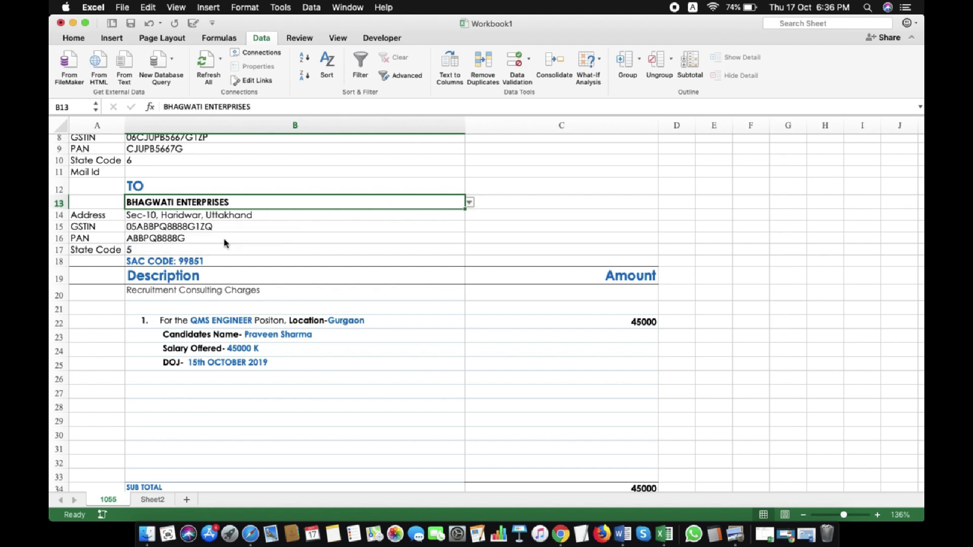
{"action": "left_click", "coordinate": [225, 241]}
{"action": "scroll", "coordinate": [226, 243], "scroll_direction": "down", "scroll_amount": 5}
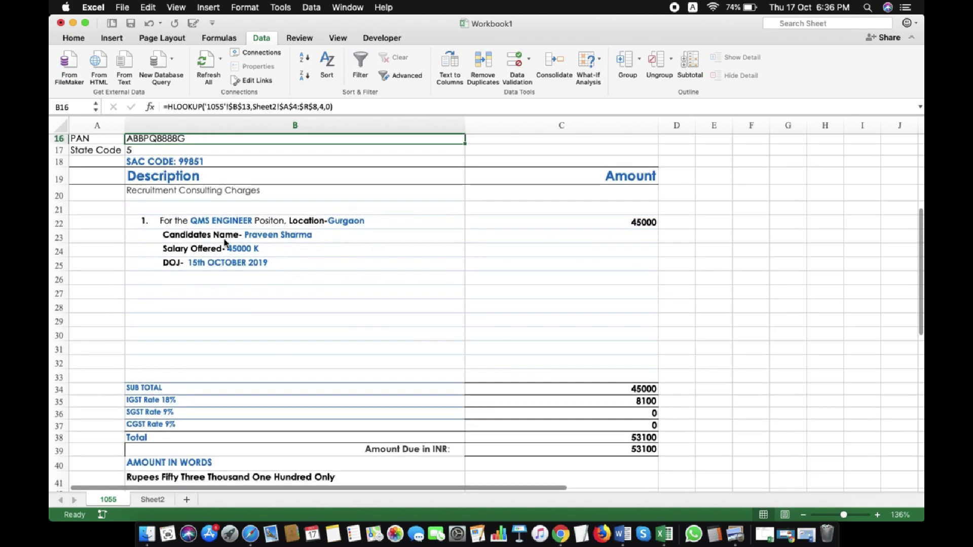
{"action": "left_click", "coordinate": [624, 394]}
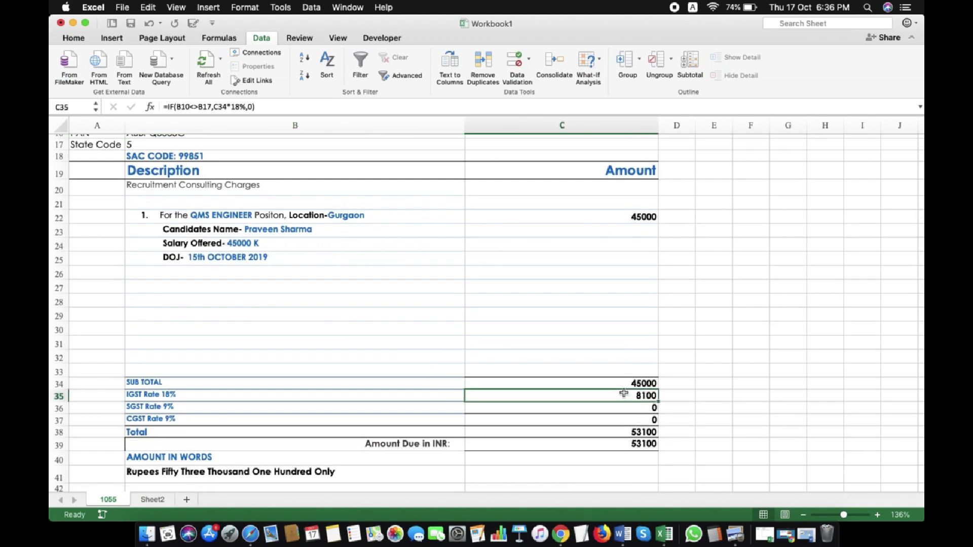
Review the invoice header and inspect the invoice number cell C4
{"action": "scroll", "coordinate": [443, 386], "scroll_direction": "up", "scroll_amount": 5}
{"action": "scroll", "coordinate": [443, 385], "scroll_direction": "up", "scroll_amount": 3}
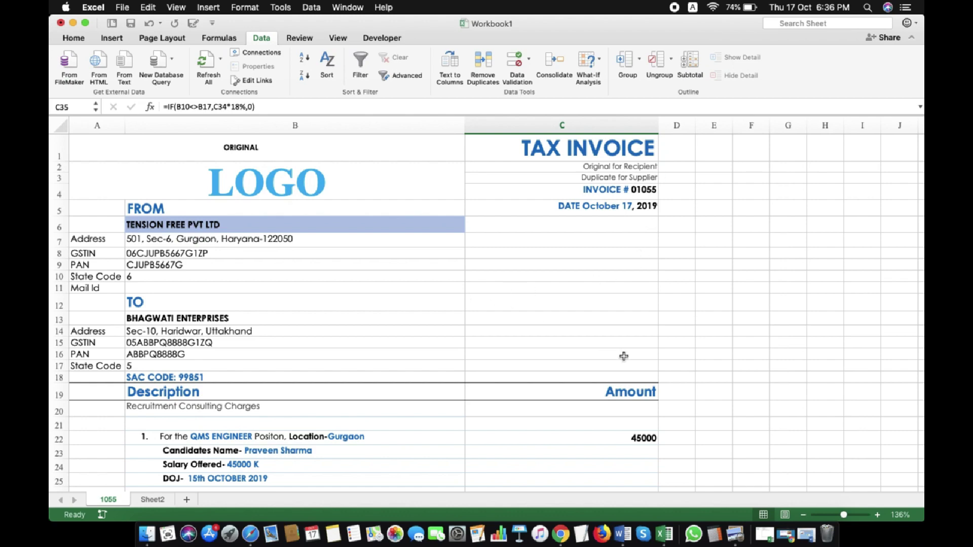
{"action": "scroll", "coordinate": [692, 288], "scroll_direction": "up", "scroll_amount": 2}
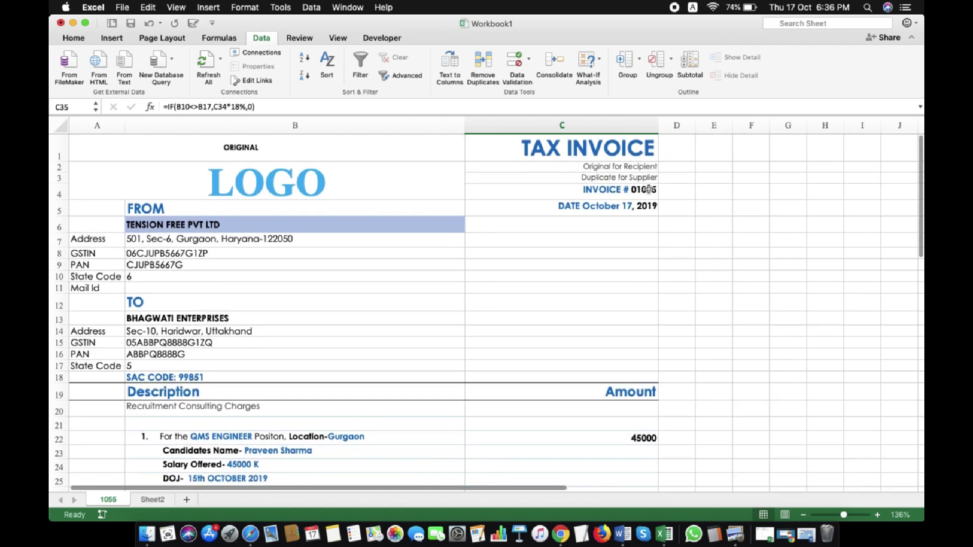
{"action": "left_click", "coordinate": [633, 191]}
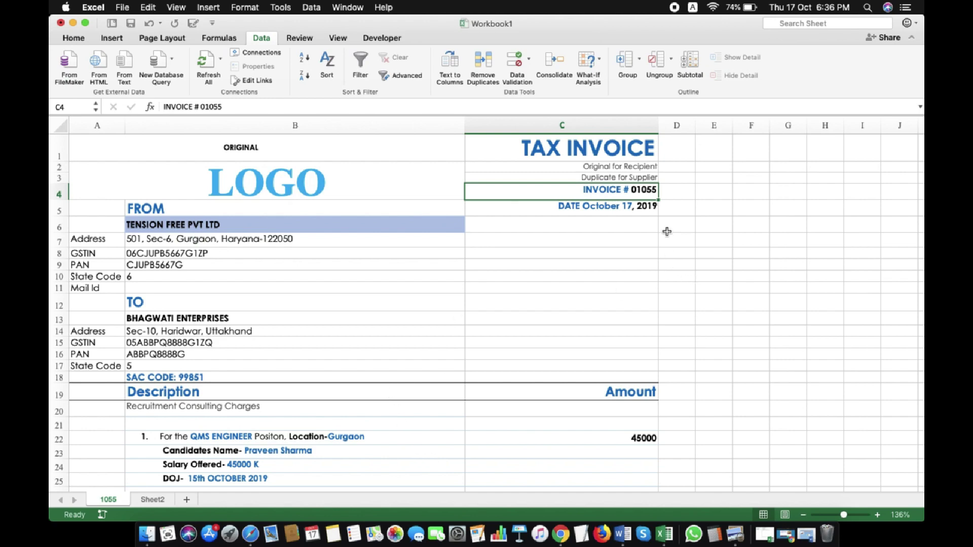
{"action": "scroll", "coordinate": [668, 232], "scroll_direction": "down", "scroll_amount": 2}
{"action": "scroll", "coordinate": [667, 232], "scroll_direction": "up", "scroll_amount": 2}
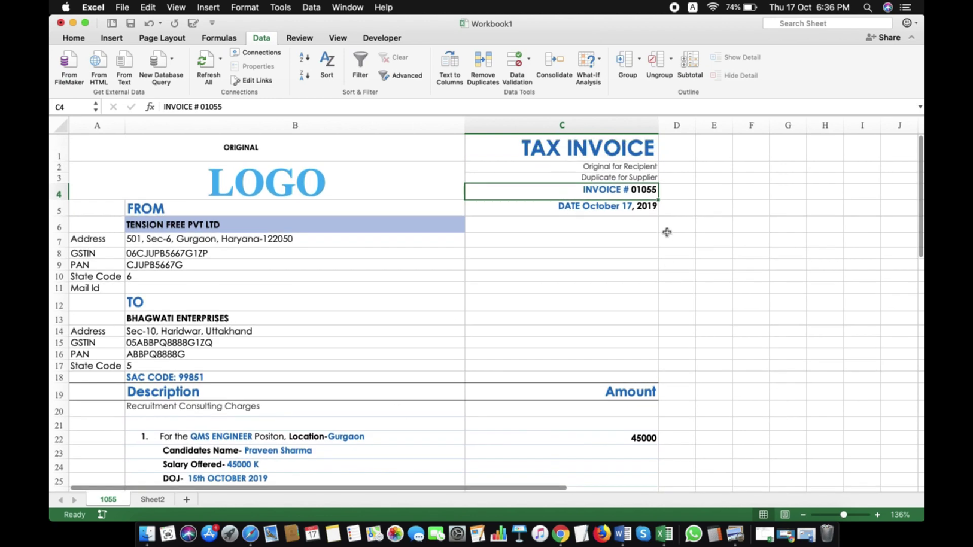